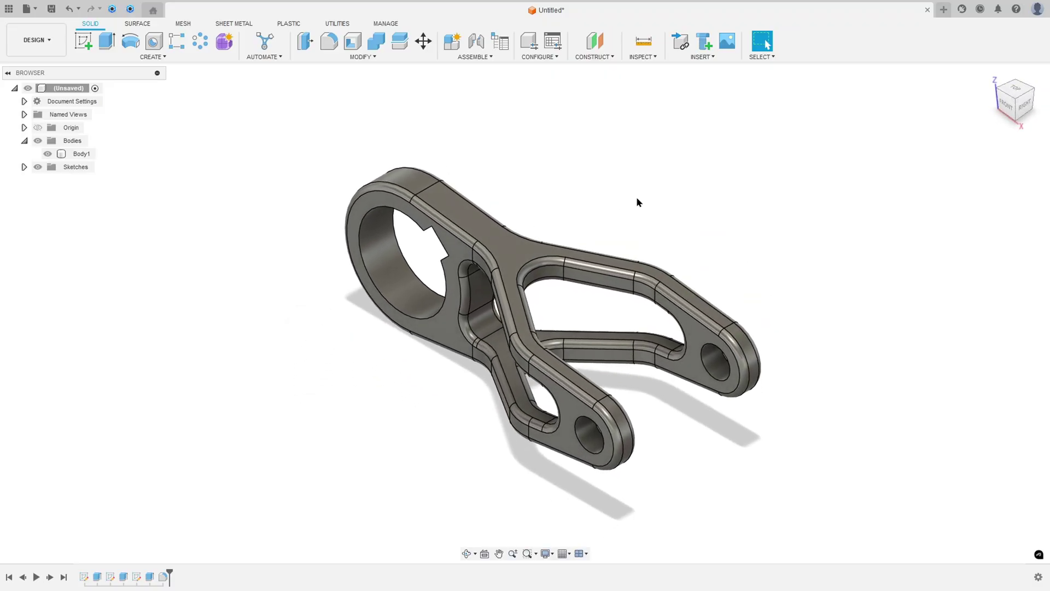
# Step: Play back the finished forked bracket's modelling timeline
pyautogui.click(36, 577)
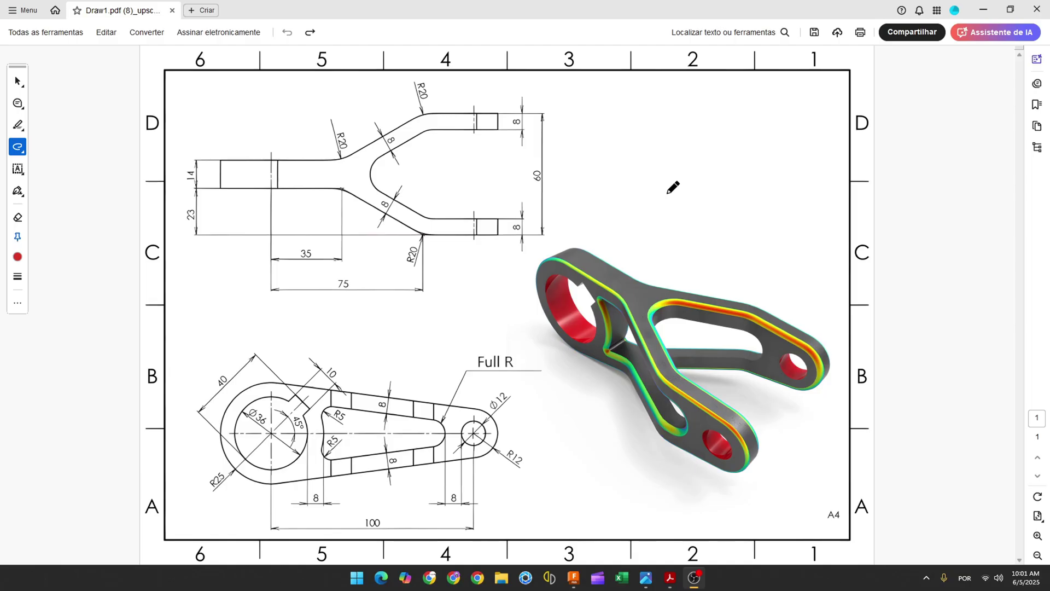
# Step: Draw red freehand arrows on the PDF drawing pointing at the isometric view and the lower side view
pyautogui.moveTo(679, 179); pyautogui.dragTo(676, 249)
pyautogui.moveTo(684, 225)
pyautogui.mouseDown()
pyautogui.moveTo(676, 249)
pyautogui.moveTo(683, 232)
pyautogui.mouseUp()
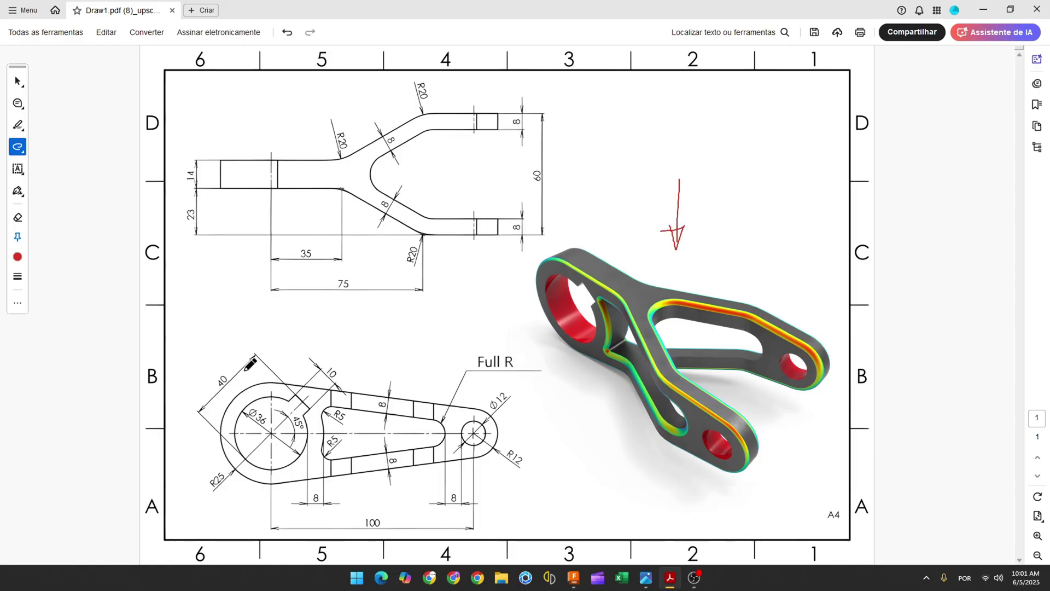
pyautogui.moveTo(204, 327)
pyautogui.mouseDown()
pyautogui.moveTo(214, 357)
pyautogui.moveTo(215, 343)
pyautogui.mouseUp()
# Step: Mark the centre of the Ø36 hole in the side view with a red freehand dot
pyautogui.keyDown('ctrl'); pyautogui.scroll(2, 226, 397); pyautogui.keyUp('ctrl')
pyautogui.keyDown('ctrl'); pyautogui.scroll(3, 232, 392); pyautogui.keyUp('ctrl')
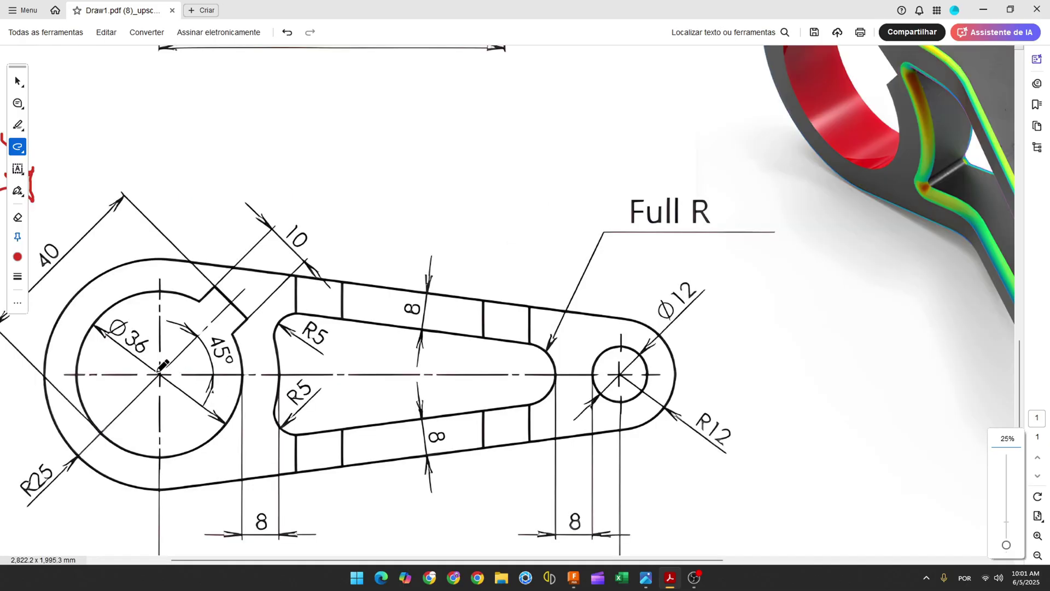
pyautogui.moveTo(158, 372); pyautogui.dragTo(159, 379)
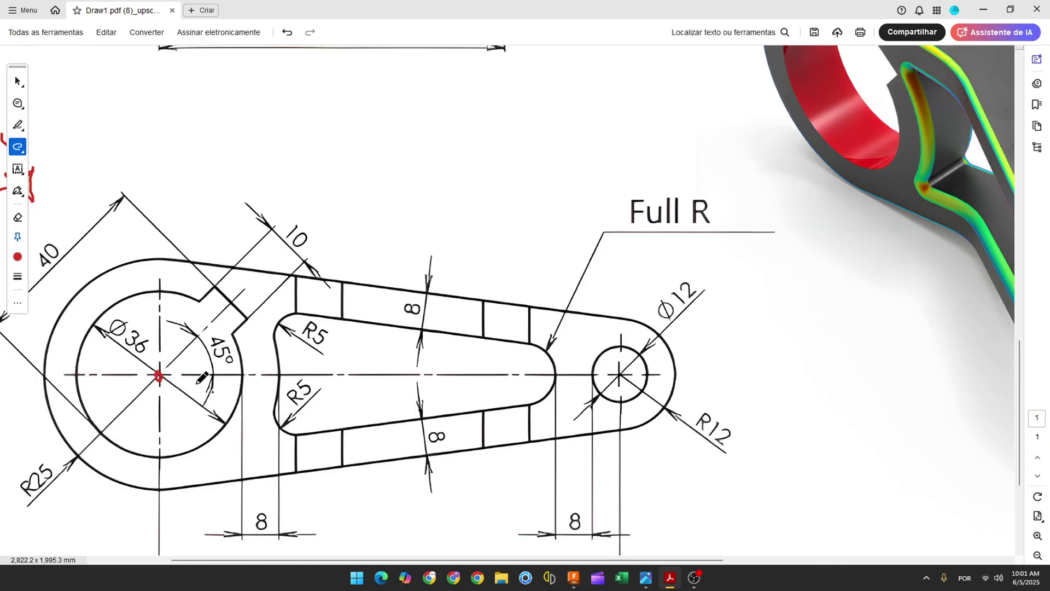
pyautogui.scroll(-1, 245, 406)
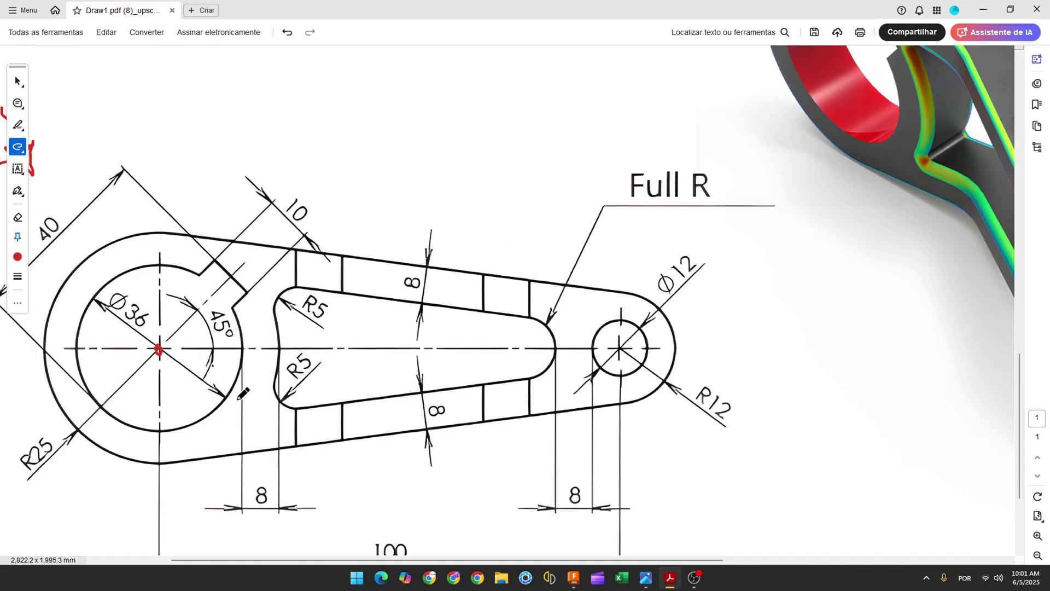
# Step: Try marking the centre line between the two holes and the 100 dimension in red, and undo the markup
pyautogui.keyDown('ctrl'); pyautogui.scroll(-3, 239, 398); pyautogui.keyUp('ctrl')
pyautogui.moveTo(181, 384); pyautogui.dragTo(461, 385)
pyautogui.moveTo(313, 507); pyautogui.dragTo(329, 505)
pyautogui.hotkey('ctrl', 'z')
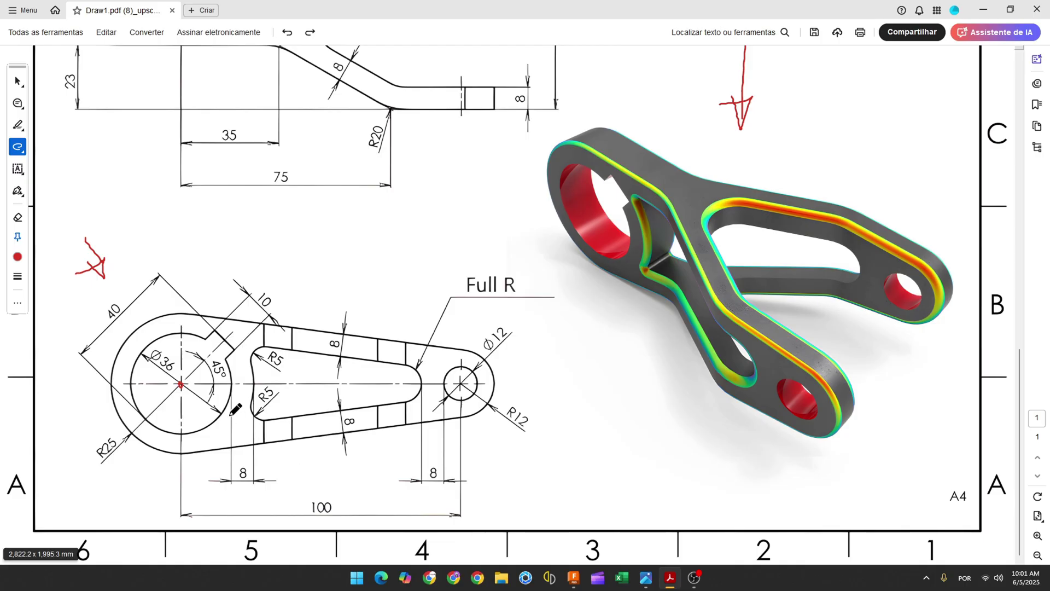
# Step: Strike through the Ø12 and Ø36 dimensions in the side view in red
pyautogui.moveTo(486, 350); pyautogui.dragTo(504, 334)
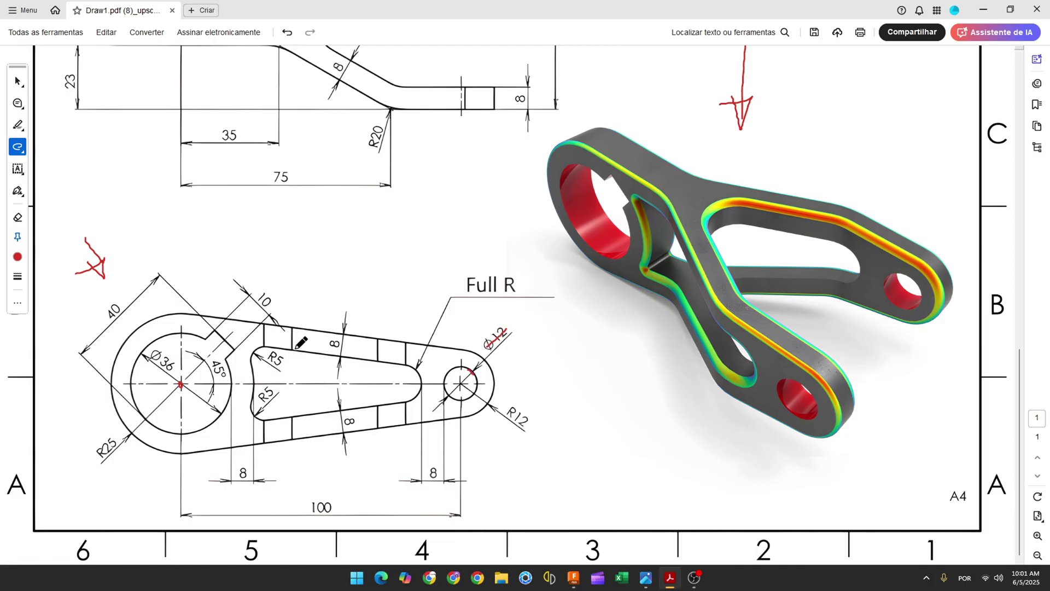
pyautogui.moveTo(154, 353); pyautogui.dragTo(169, 360)
# Step: Switch to Fusion and start a new sketch on the front plane
pyautogui.hotkey('alt', 'Tab')
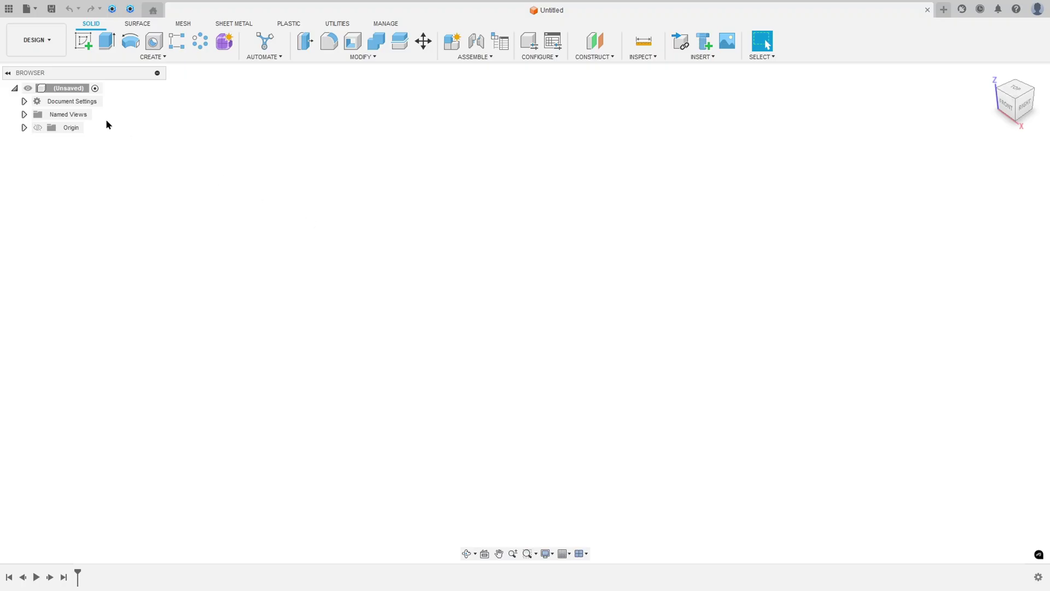
pyautogui.click(84, 40)
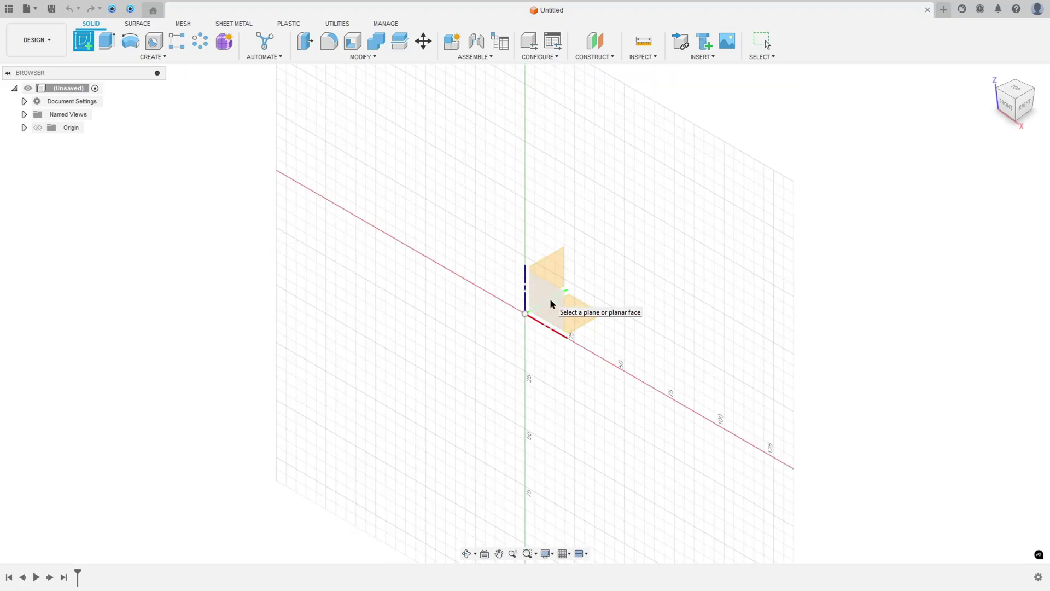
pyautogui.click(551, 303)
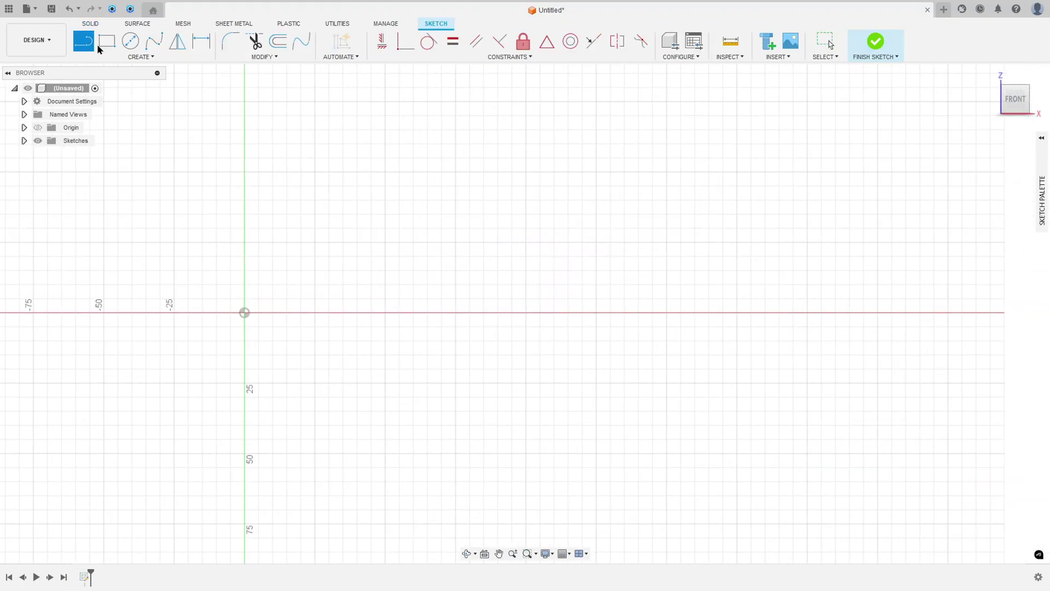
# Step: Draw a 100 mm horizontal construction line from the origin along the X axis
pyautogui.click(1041, 138)
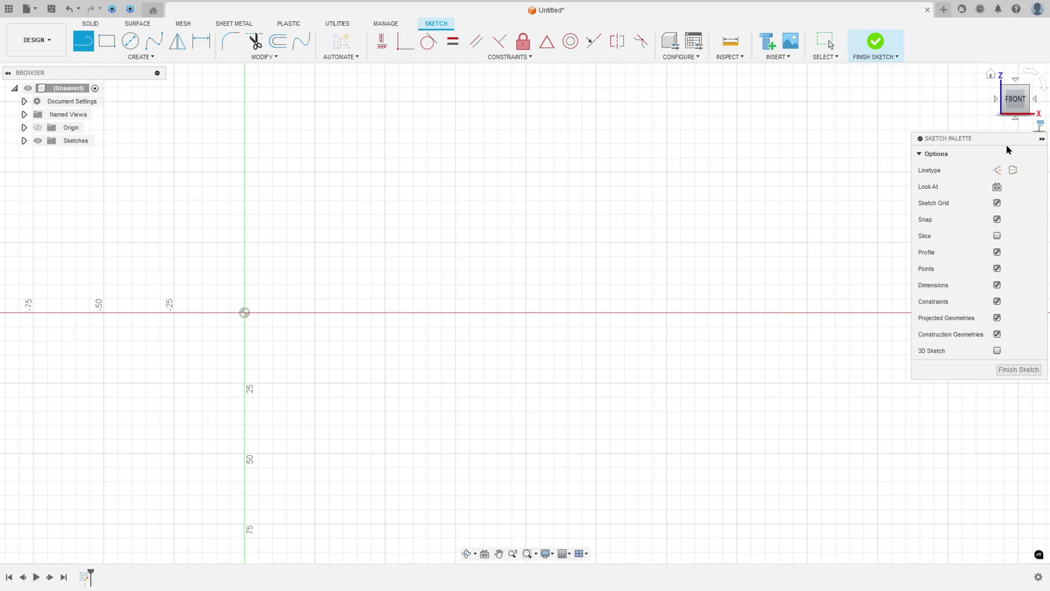
pyautogui.click(997, 170)
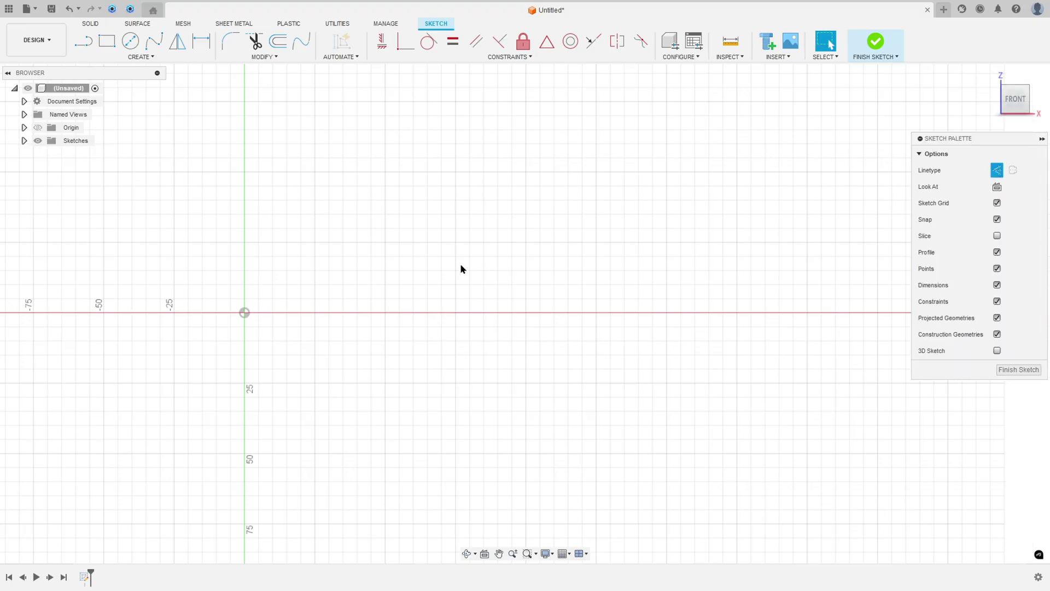
pyautogui.press('l')
pyautogui.click(244, 312)
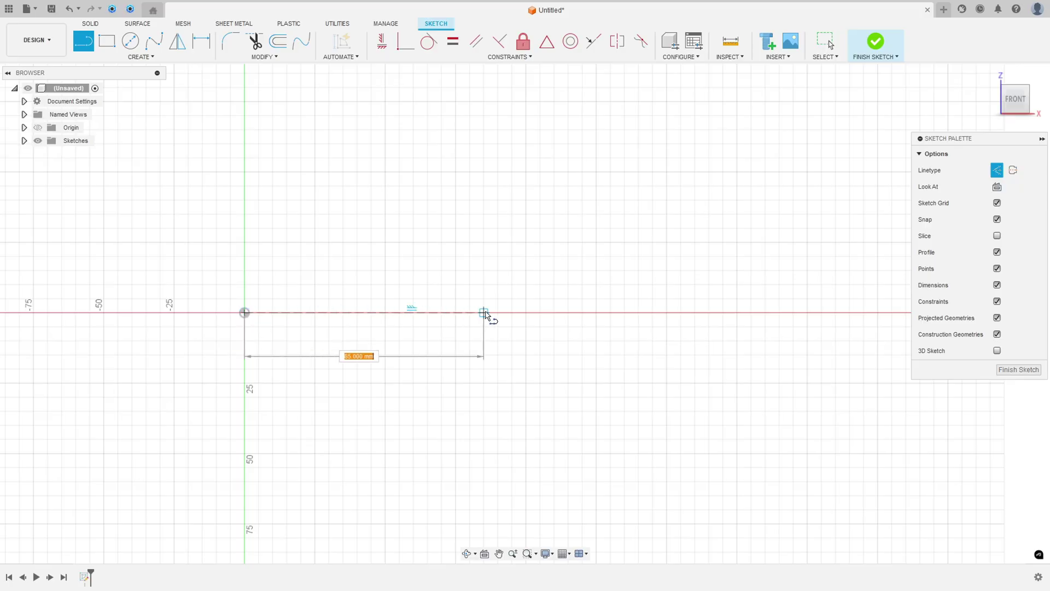
pyautogui.press('Return')
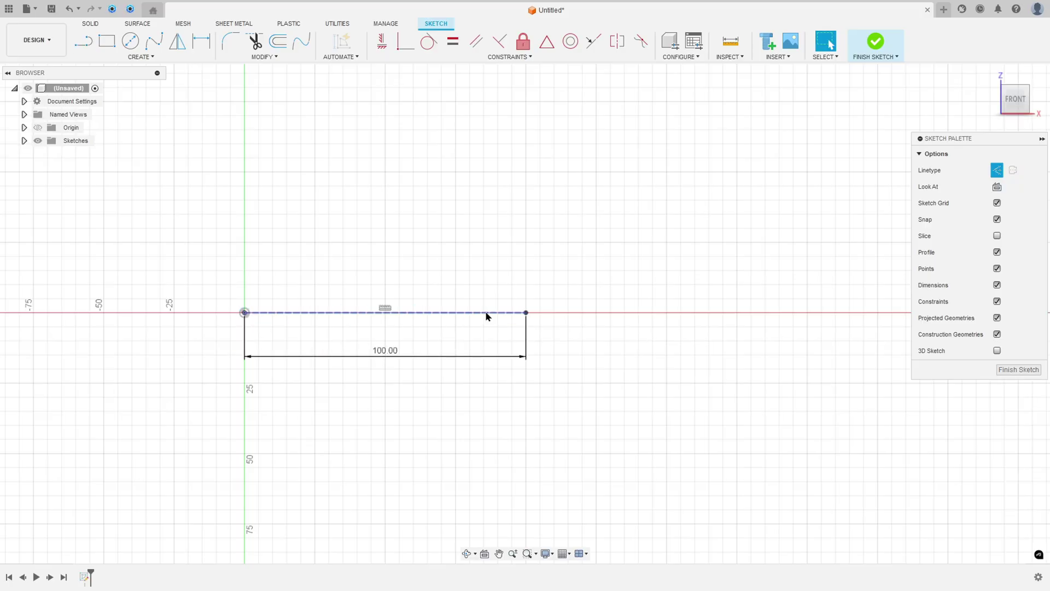
# Step: Draw a solid 12 mm diameter circle centred on the far end of the construction line
pyautogui.click(130, 40)
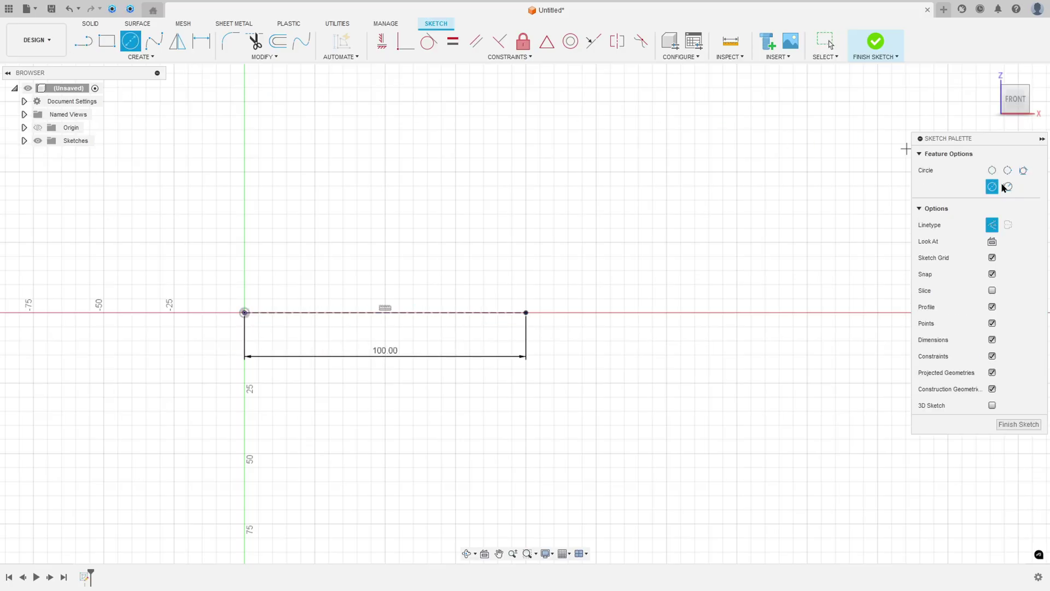
pyautogui.click(991, 225)
pyautogui.click(525, 312)
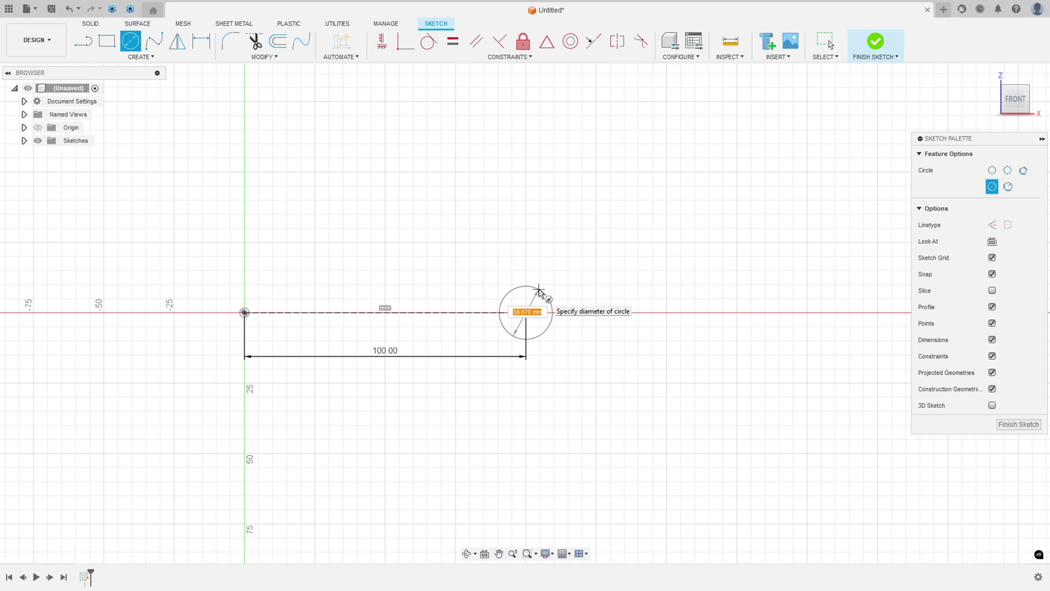
pyautogui.press('Tab')
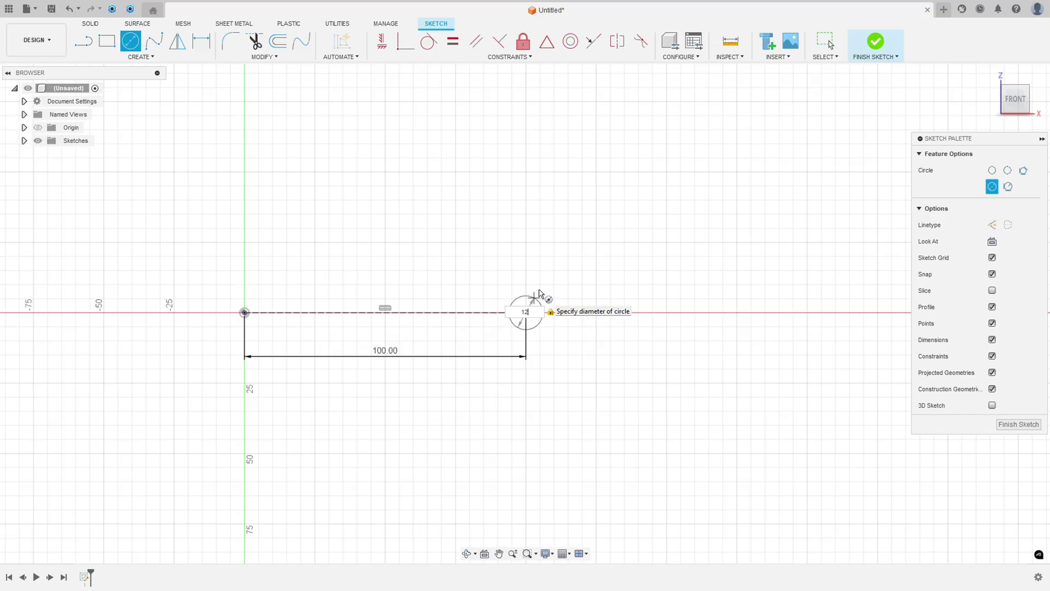
pyautogui.press('Return')
# Step: Draw a 36 mm diameter circle at the origin and move the Ø36 and 100 mm dimensions clear of the geometry
pyautogui.click(244, 312)
pyautogui.write('36')
pyautogui.press('Tab')
pyautogui.press('Return')
pyautogui.press('Escape')
pyautogui.moveTo(392, 359); pyautogui.dragTo(379, 452)
pyautogui.moveTo(229, 284); pyautogui.dragTo(308, 398)
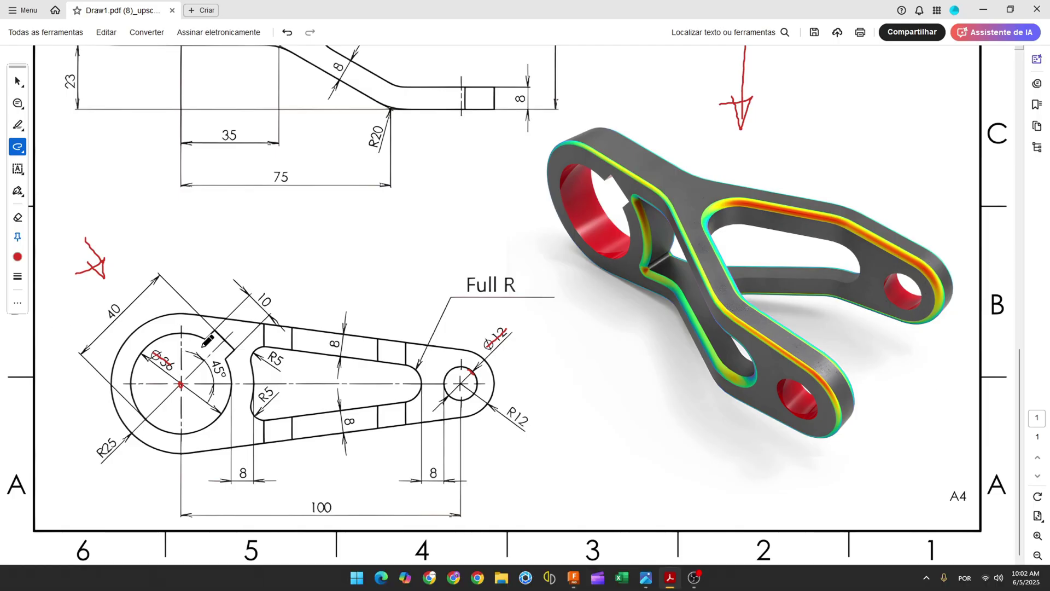
# Step: Switch to the PDF drawing and mark the keyway outline, the 45° angle and the 40 dimension in red
pyautogui.moveTo(219, 334); pyautogui.dragTo(227, 358)
pyautogui.moveTo(189, 376); pyautogui.dragTo(206, 383)
pyautogui.moveTo(113, 315); pyautogui.dragTo(126, 304)
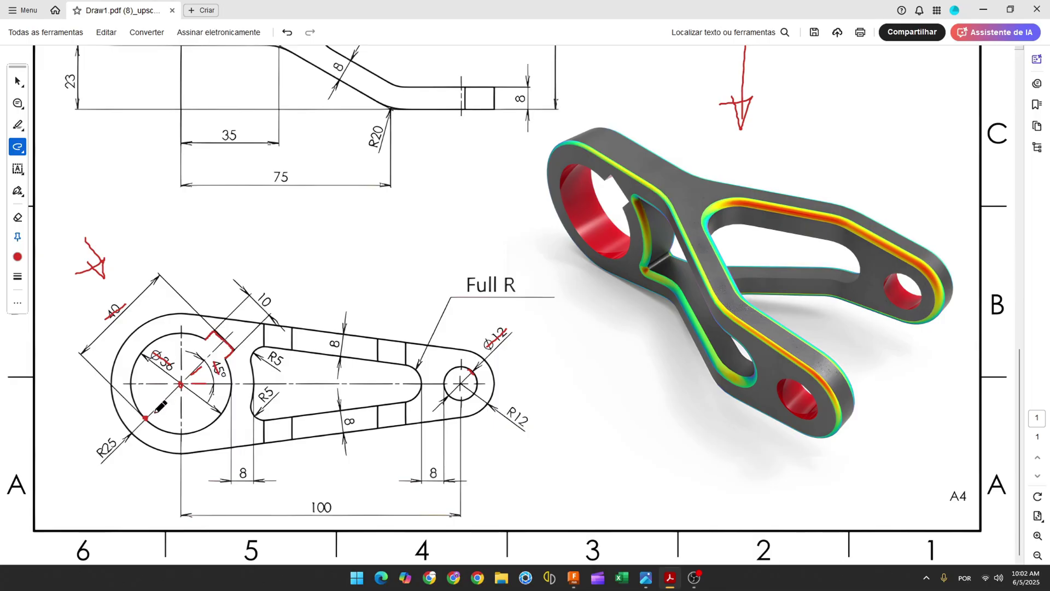
# Step: Return to Fusion and draw a diagonal construction line about 48 mm long from the large circle's lower-left edge past its upper-right edge
pyautogui.click(573, 578)
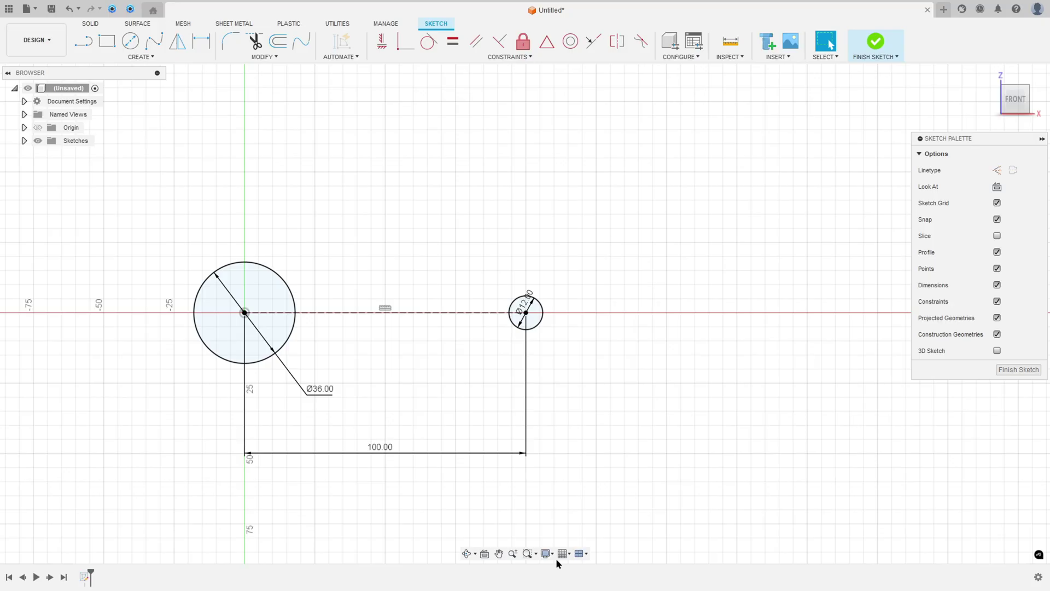
pyautogui.click(87, 42)
pyautogui.click(997, 171)
pyautogui.click(212, 351)
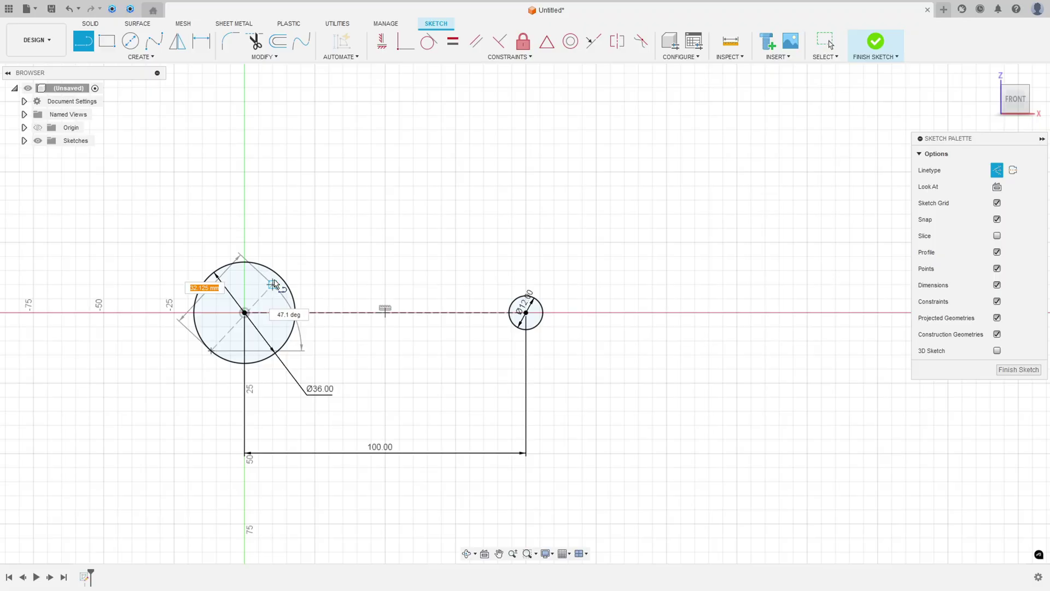
pyautogui.click(302, 250)
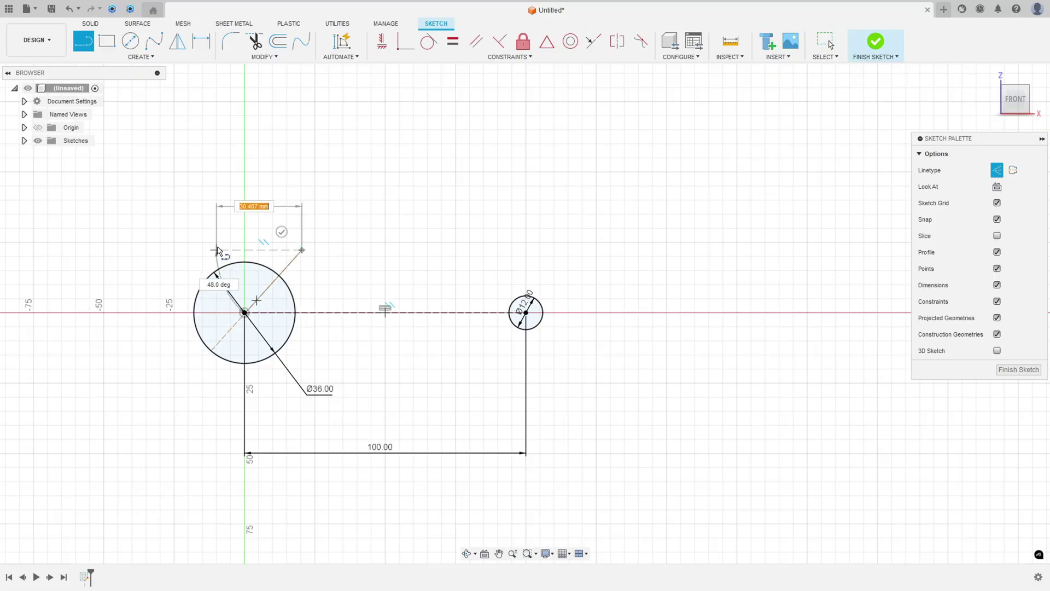
pyautogui.press('Escape')
# Step: Constrain the diagonal construction line to the large circle's centre and dimension it at 45° from the horizontal centre line
pyautogui.scroll(5, 245, 260)
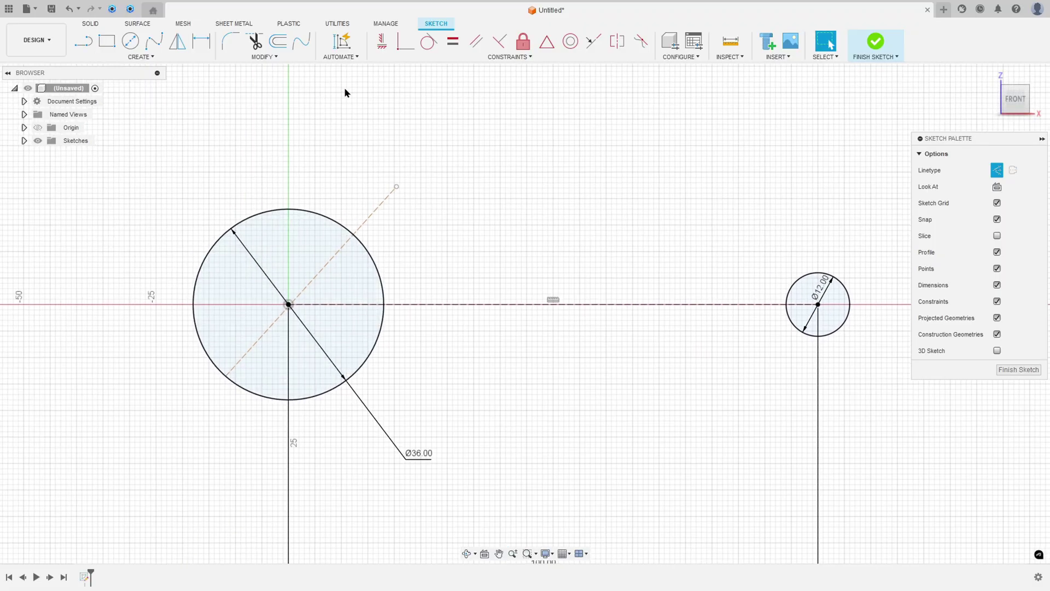
pyautogui.click(404, 42)
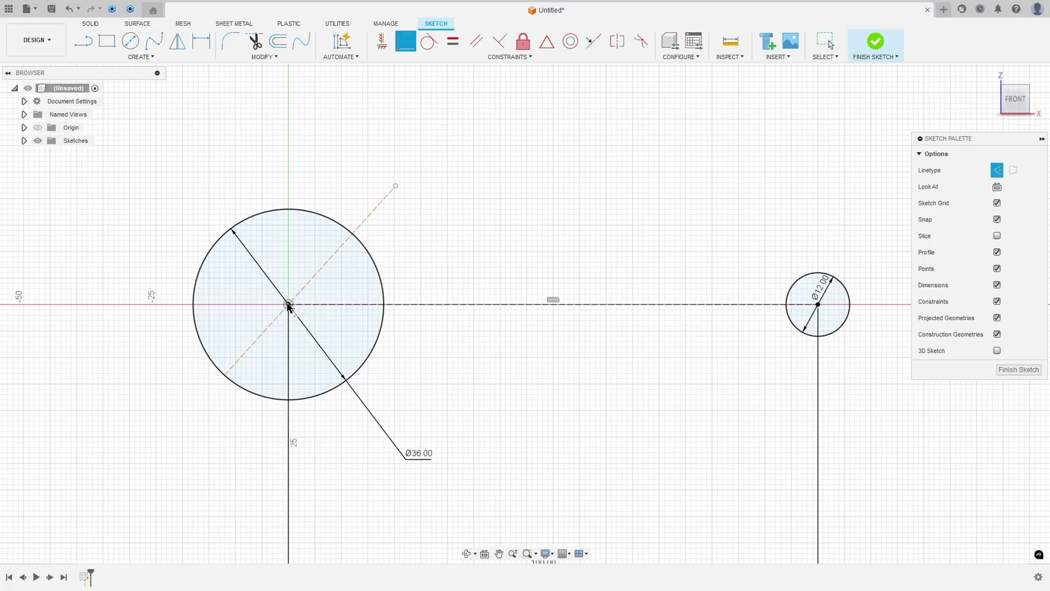
pyautogui.press('d')
pyautogui.click(342, 249)
pyautogui.click(356, 304)
pyautogui.click(354, 280)
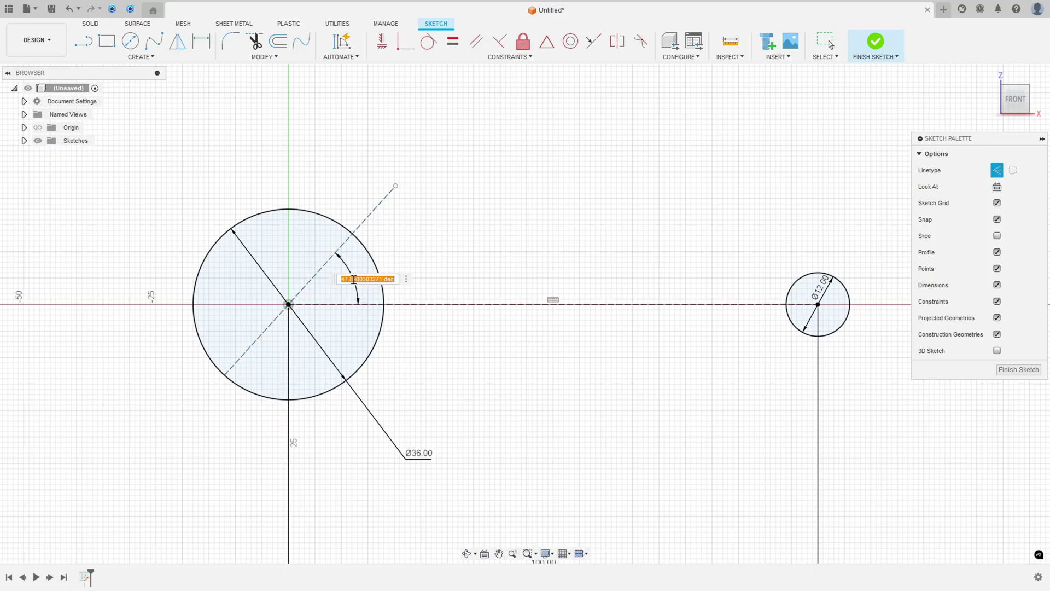
pyautogui.write('45')
pyautogui.press('Return')
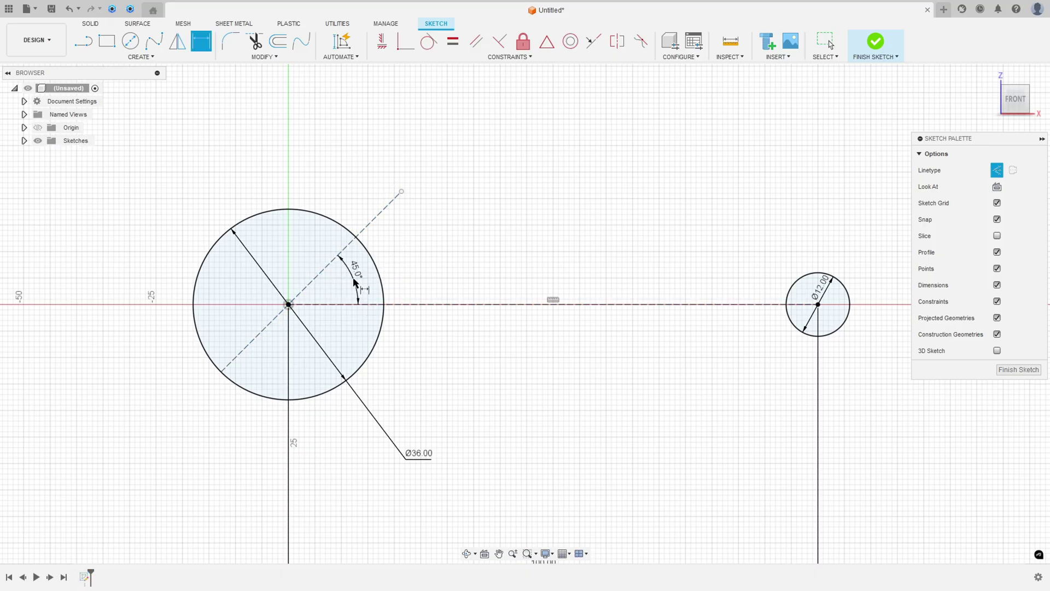
# Step: Try to add a coincident constraint between the diagonal line's lower end and the large circle
pyautogui.click(405, 42)
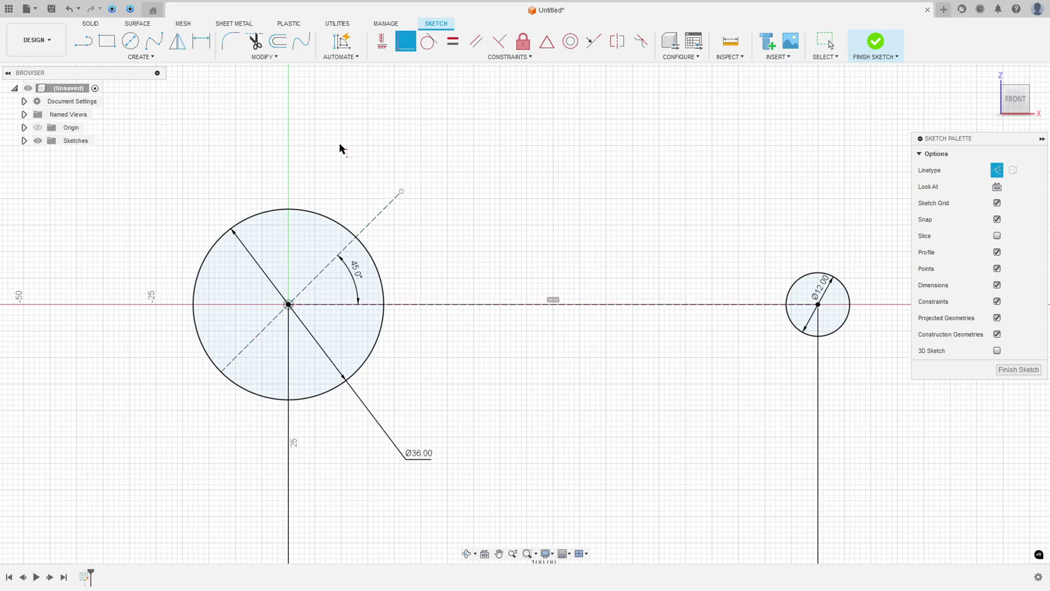
pyautogui.click(211, 357)
pyautogui.click(1026, 553)
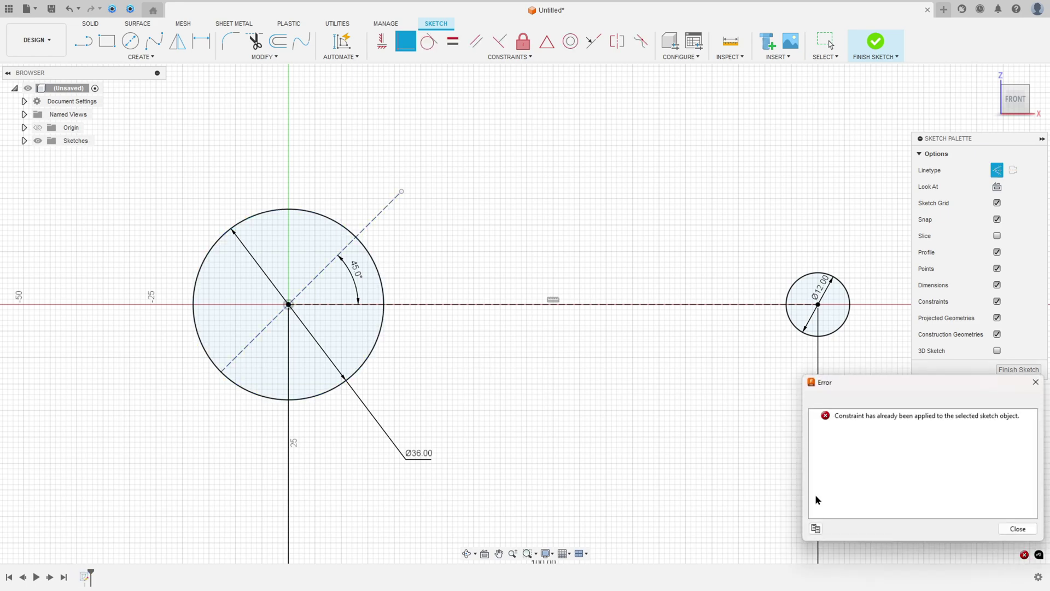
pyautogui.click(1035, 382)
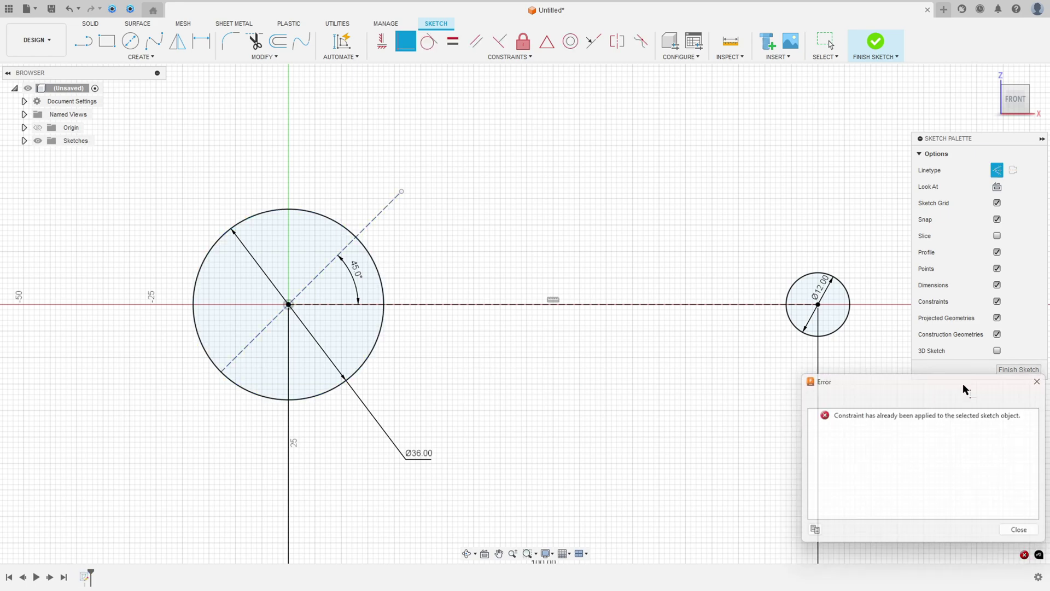
# Step: Dimension the diagonal construction line's aligned length as 40 mm
pyautogui.click(202, 41)
pyautogui.click(306, 286)
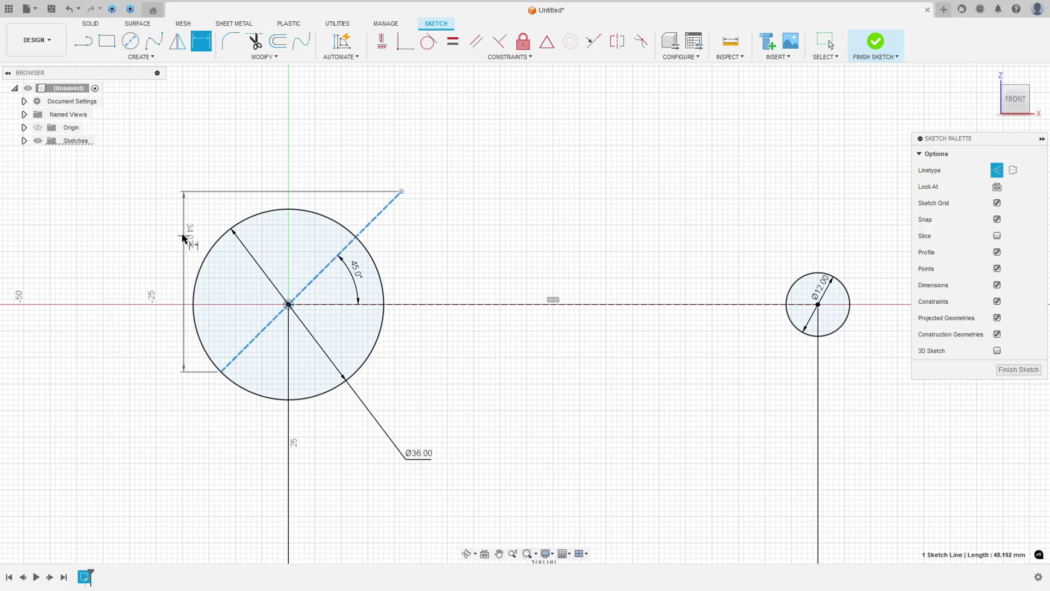
pyautogui.click(196, 170)
pyautogui.write('40')
pyautogui.press('Return')
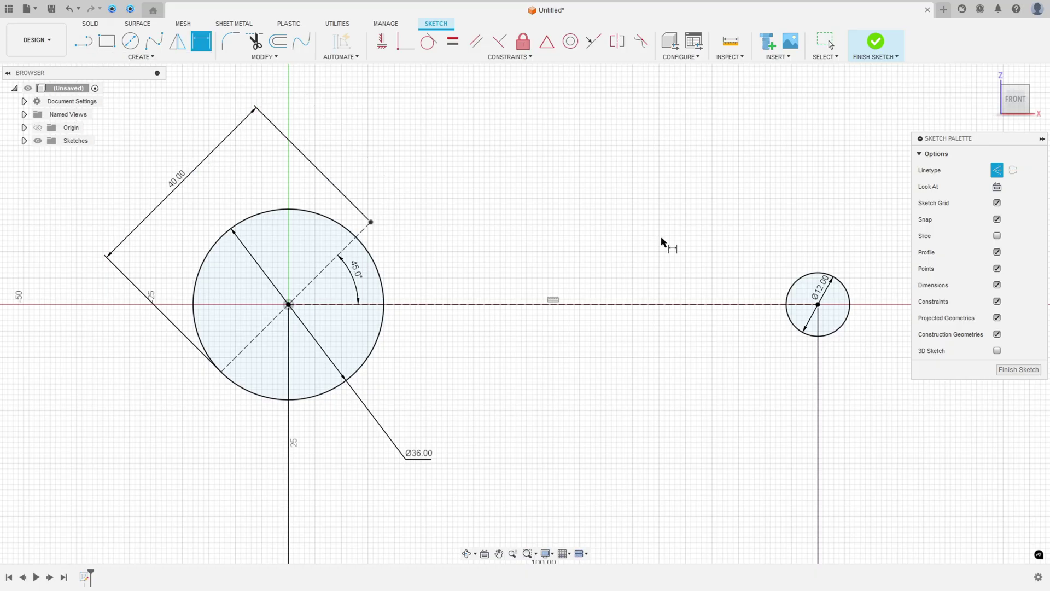
# Step: Switch to the PDF drawing and trace the keyway's outer edge in red
pyautogui.hotkey('alt', 'Tab')
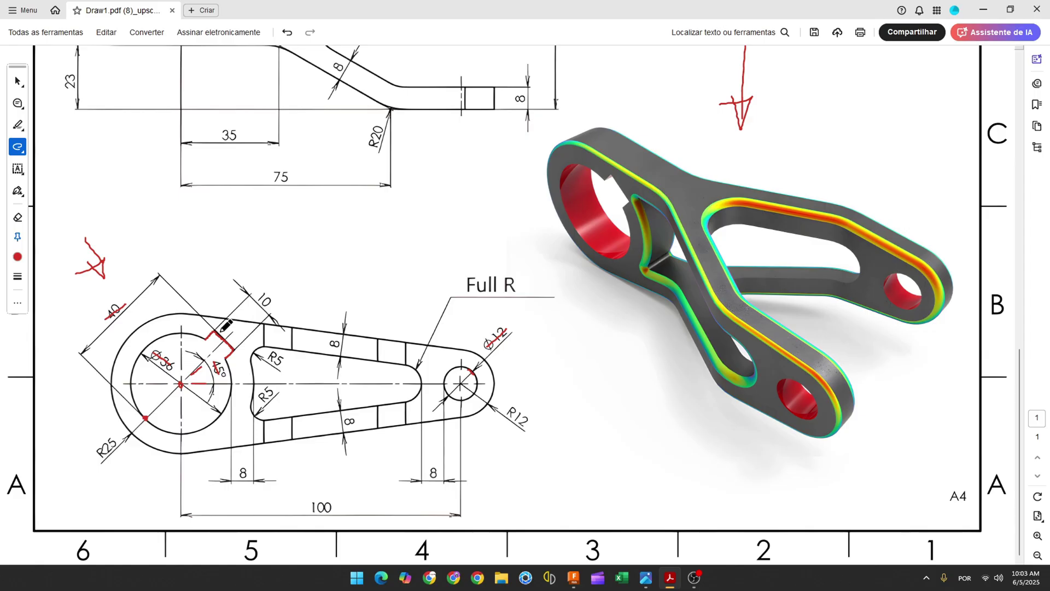
pyautogui.moveTo(221, 332); pyautogui.dragTo(233, 350)
# Step: Return to Fusion and draw a solid line perpendicular to the diagonal construction line, crossing it near its upper end
pyautogui.click(574, 578)
pyautogui.click(83, 41)
pyautogui.click(351, 208)
pyautogui.click(996, 170)
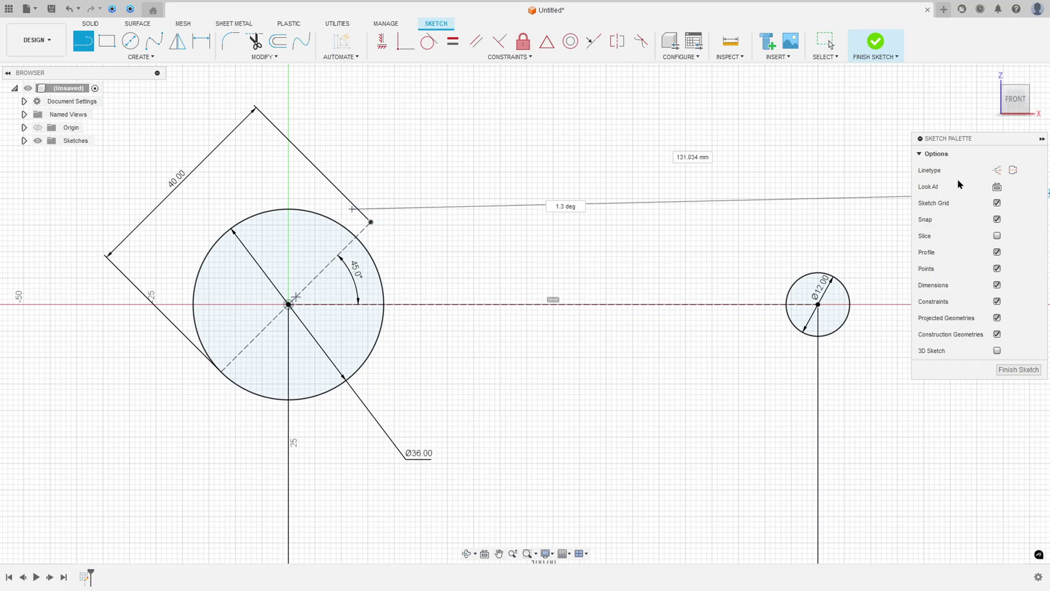
pyautogui.click(393, 252)
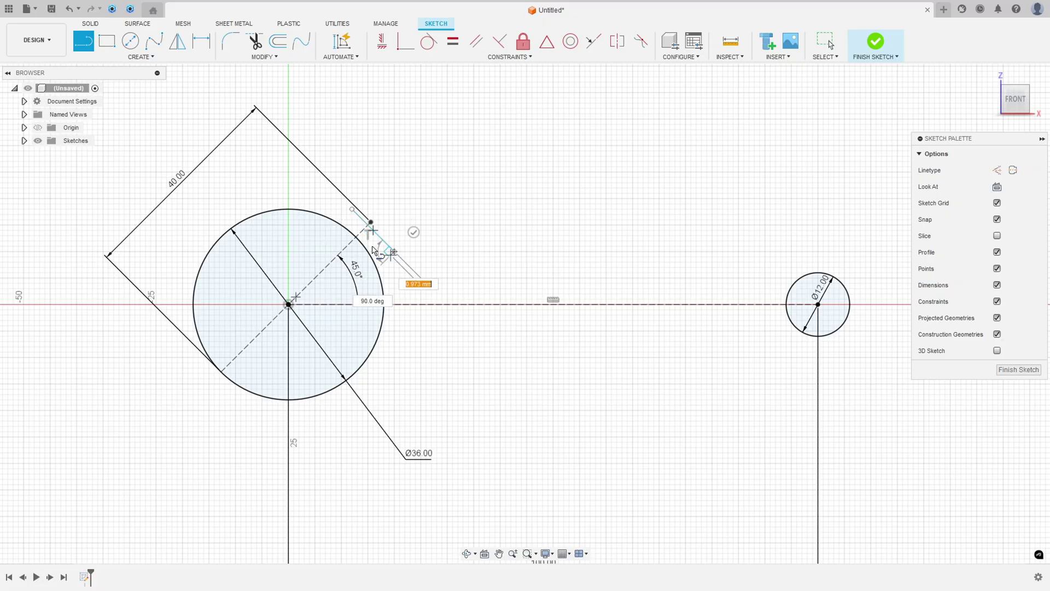
pyautogui.press('Escape')
pyautogui.scroll(4, 355, 233)
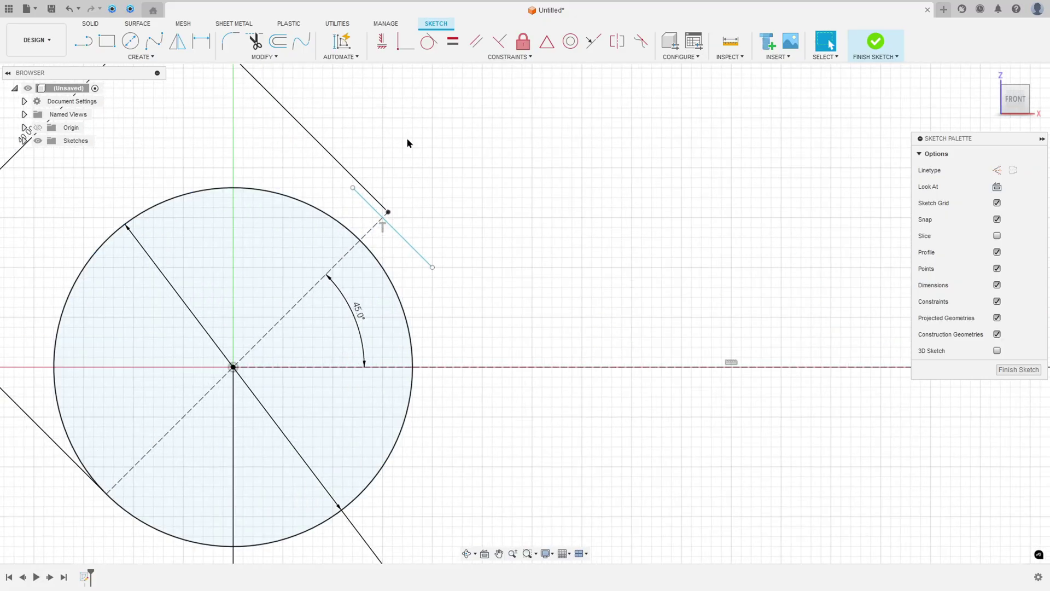
# Step: Constrain the short perpendicular line's midpoint to the upper end of the diagonal construction line
pyautogui.click(547, 41)
pyautogui.click(399, 239)
pyautogui.click(388, 213)
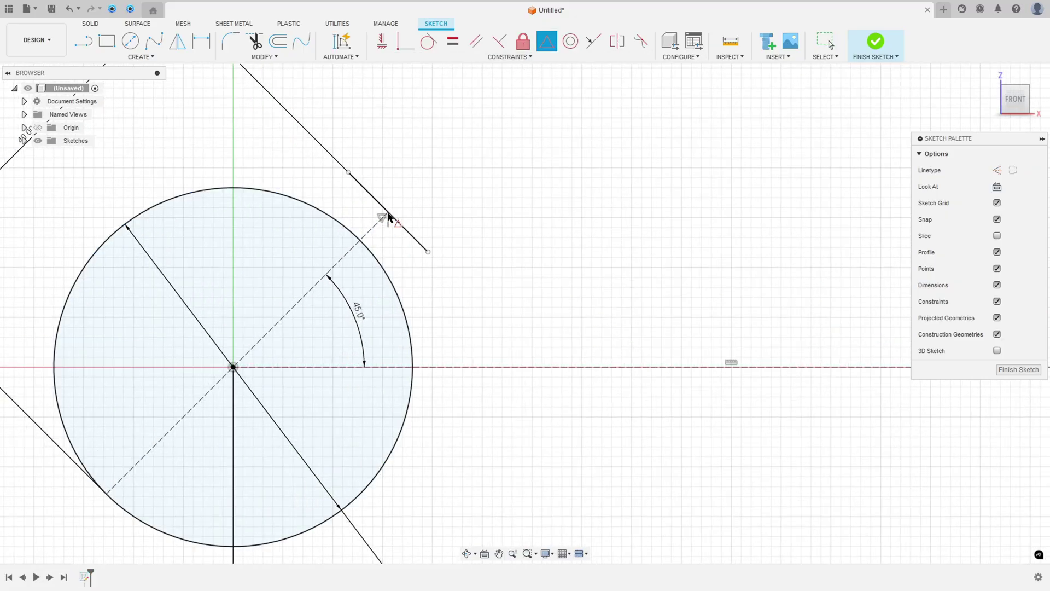
# Step: Dimension the short perpendicular line's length as 10 mm to set the keyway width
pyautogui.click(201, 41)
pyautogui.click(367, 190)
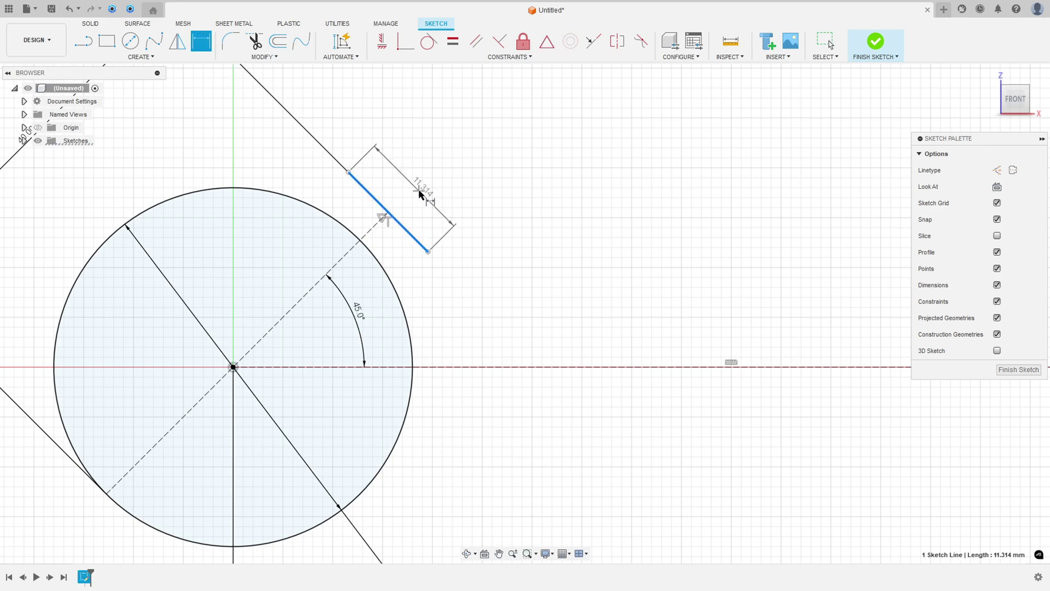
pyautogui.click(417, 191)
pyautogui.write('10')
pyautogui.press('Return')
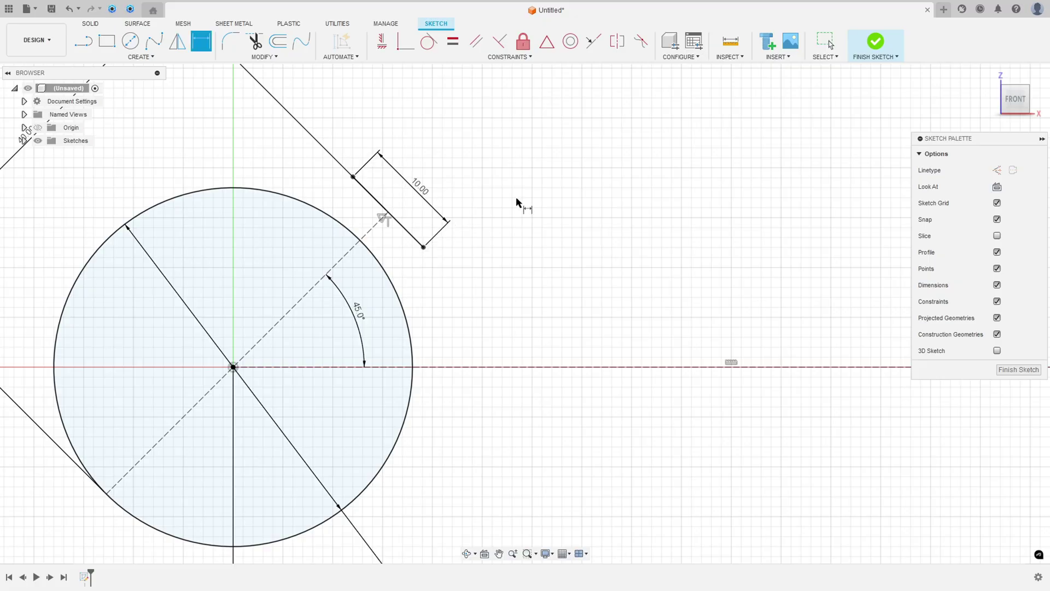
# Step: Reposition the 40 mm aligned dimension and the 36 mm diameter dimension closer to the large circle
pyautogui.scroll(-2, 474, 202)
pyautogui.moveTo(473, 202); pyautogui.dragTo(446, 206, button='middle')
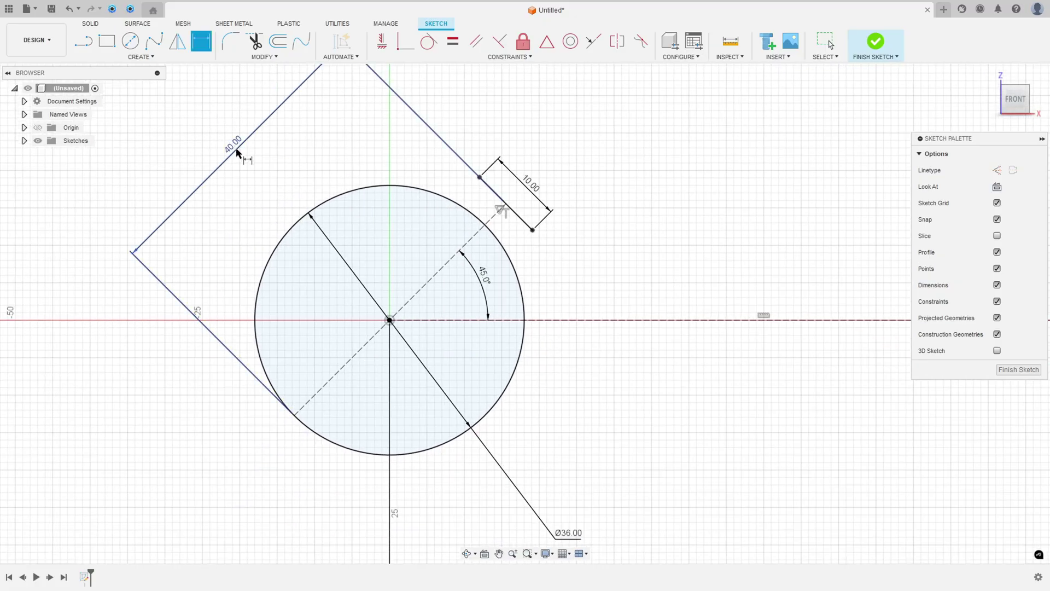
pyautogui.moveTo(233, 152); pyautogui.dragTo(341, 290)
pyautogui.click(519, 481)
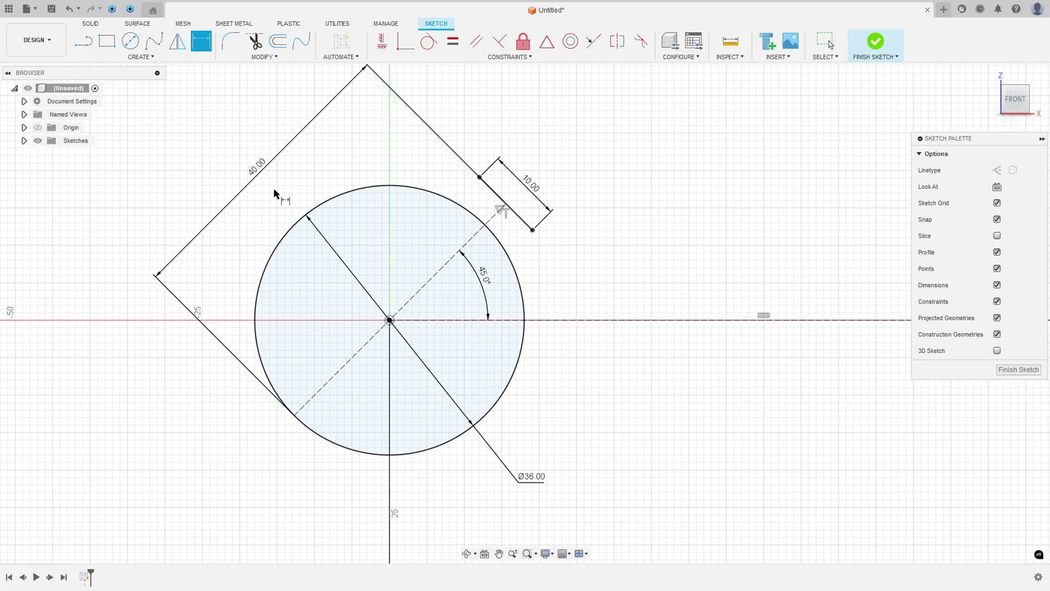
# Step: Draw the two keyway sides from the ends of the 10 mm line perpendicularly down to the large circle
pyautogui.click(84, 48)
pyautogui.click(480, 177)
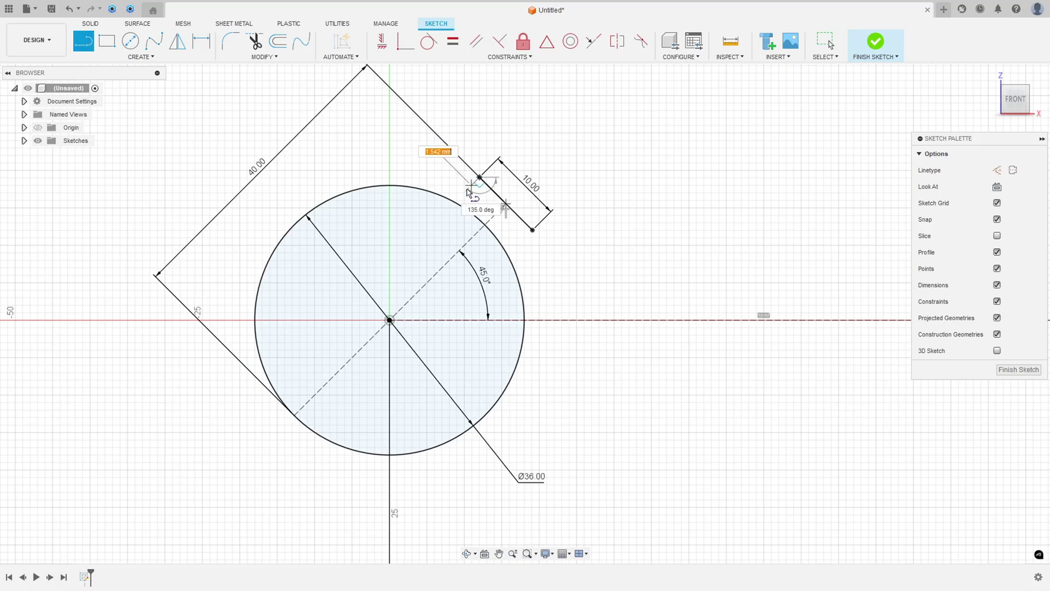
pyautogui.doubleClick(452, 203)
pyautogui.click(532, 229)
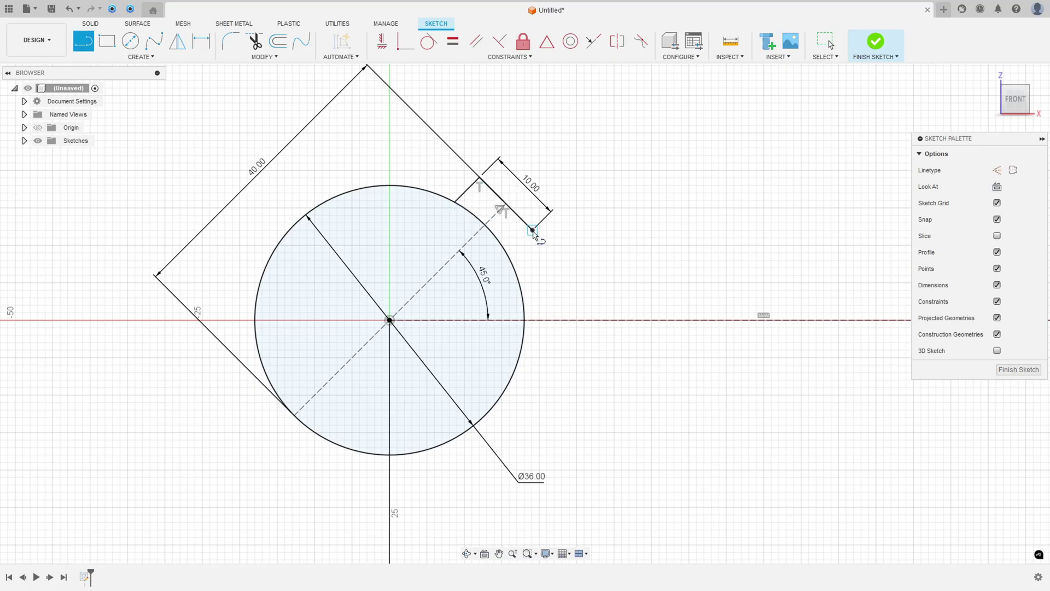
pyautogui.doubleClick(508, 255)
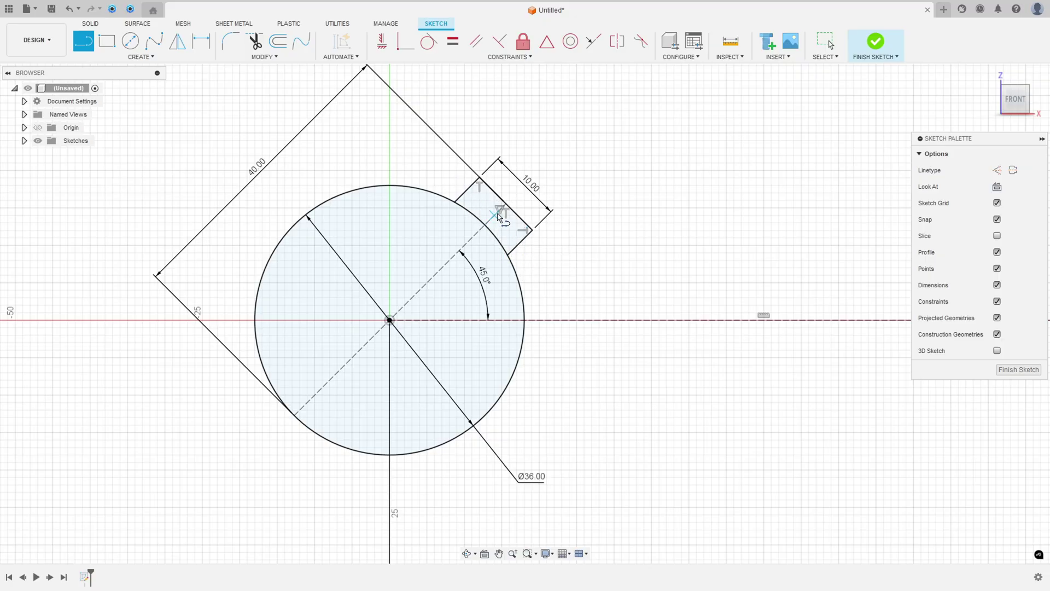
pyautogui.press('Escape')
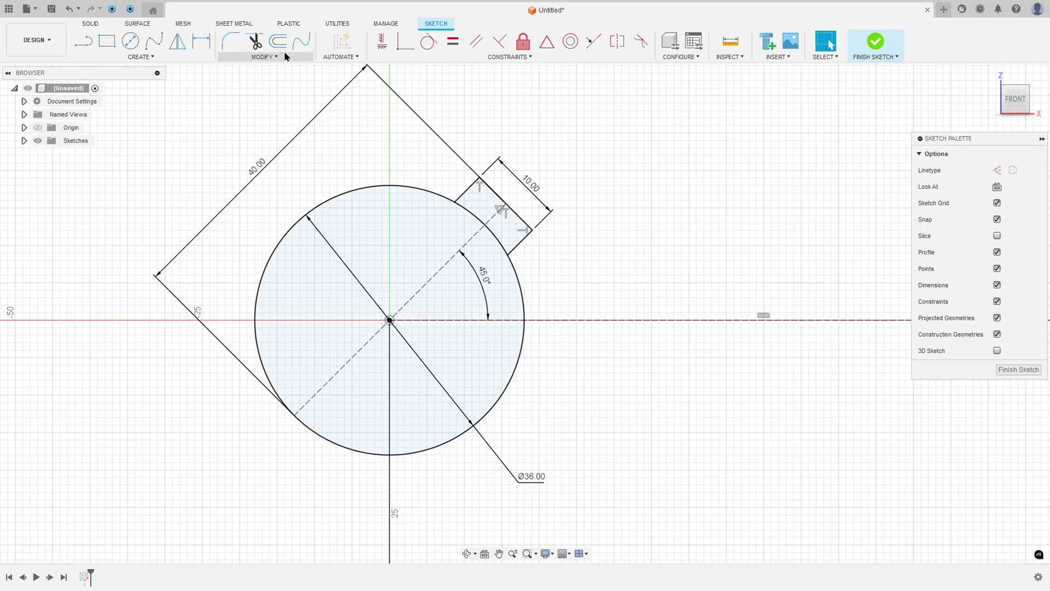
# Step: Break the large circle at the keyway and convert the arc segments between the keyway sides to construction geometry
pyautogui.click(275, 59)
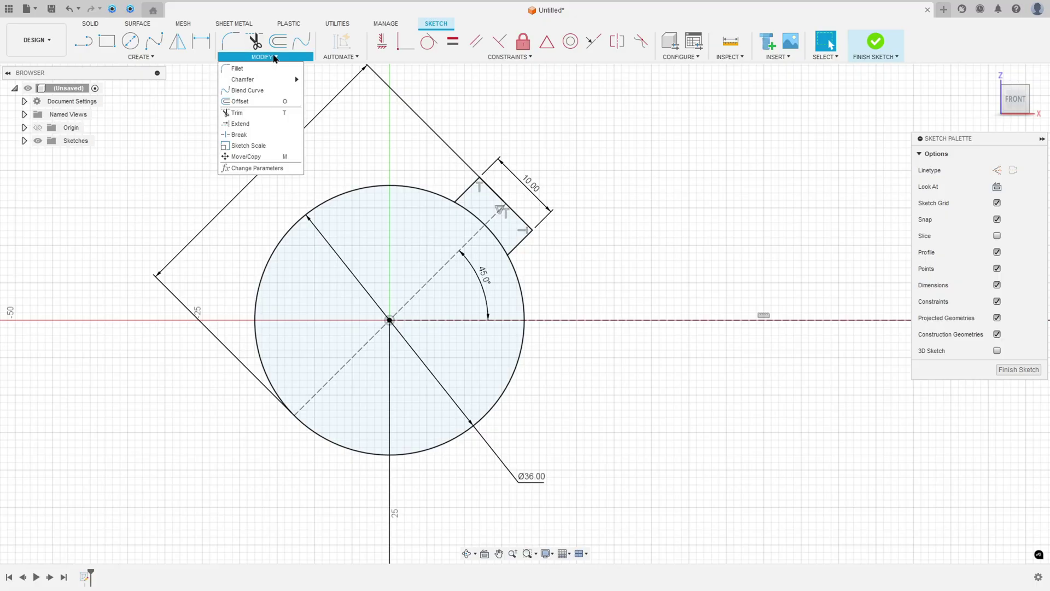
pyautogui.click(260, 134)
pyautogui.click(473, 221)
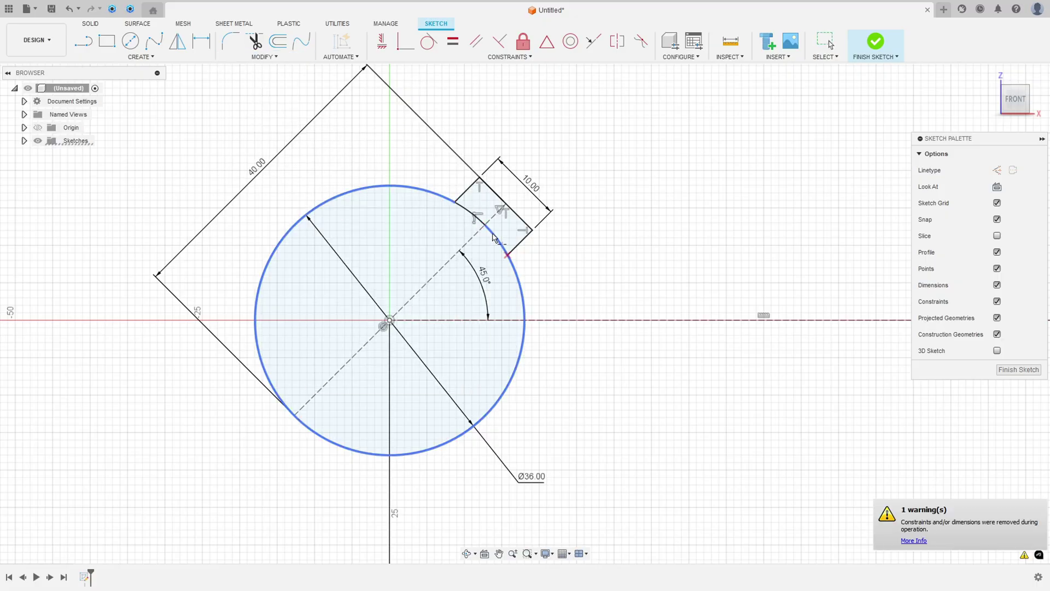
pyautogui.press('Escape')
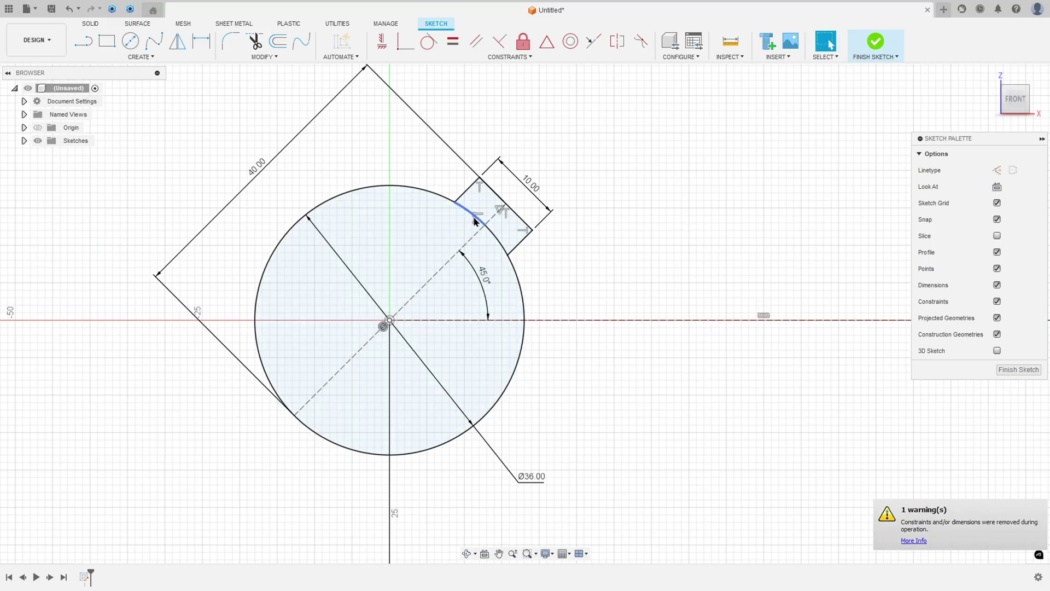
pyautogui.click(481, 217)
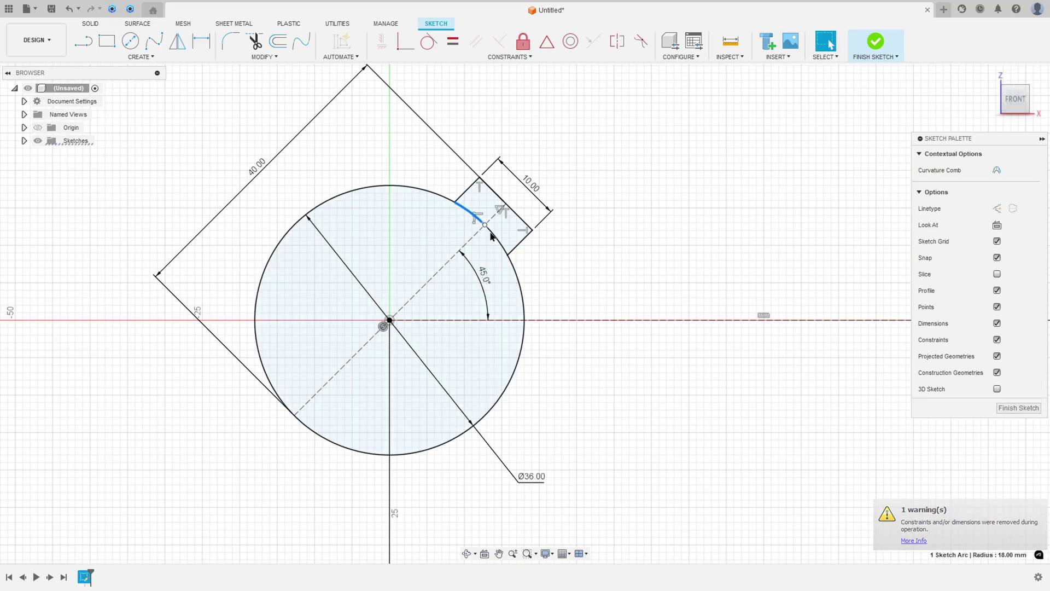
pyautogui.click(997, 208)
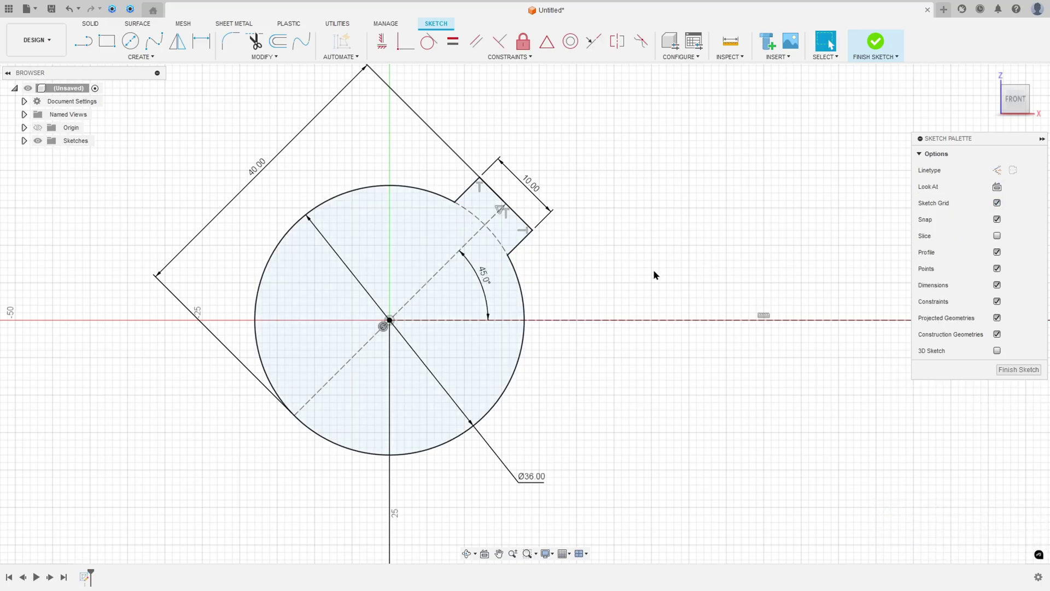
# Step: Move the 100 mm center-distance dimension closer to the two circles
pyautogui.scroll(-3, 634, 264)
pyautogui.moveTo(672, 276); pyautogui.dragTo(489, 252, button='middle')
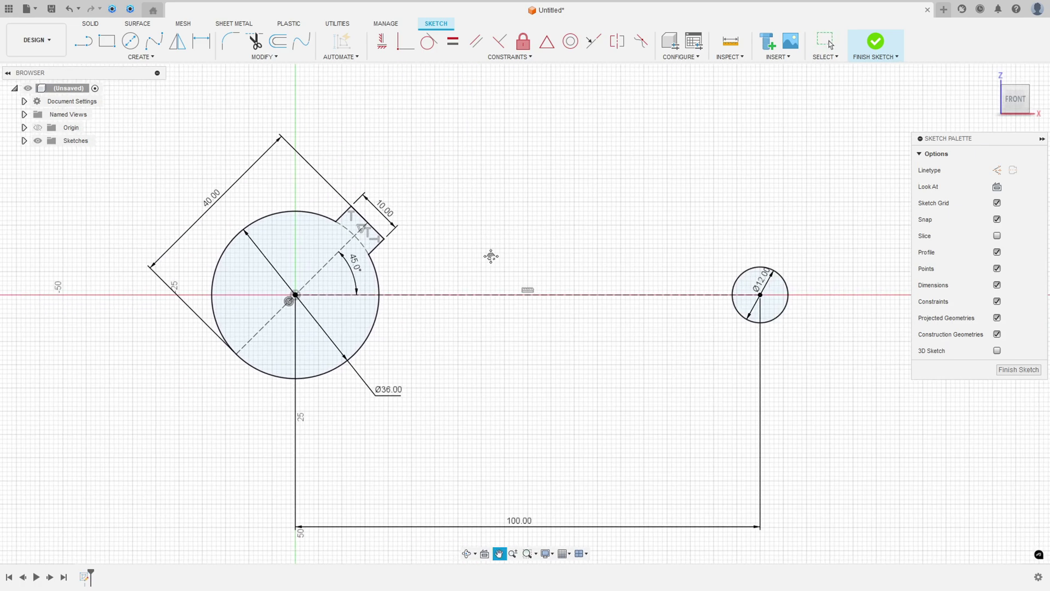
pyautogui.moveTo(505, 523); pyautogui.dragTo(507, 492)
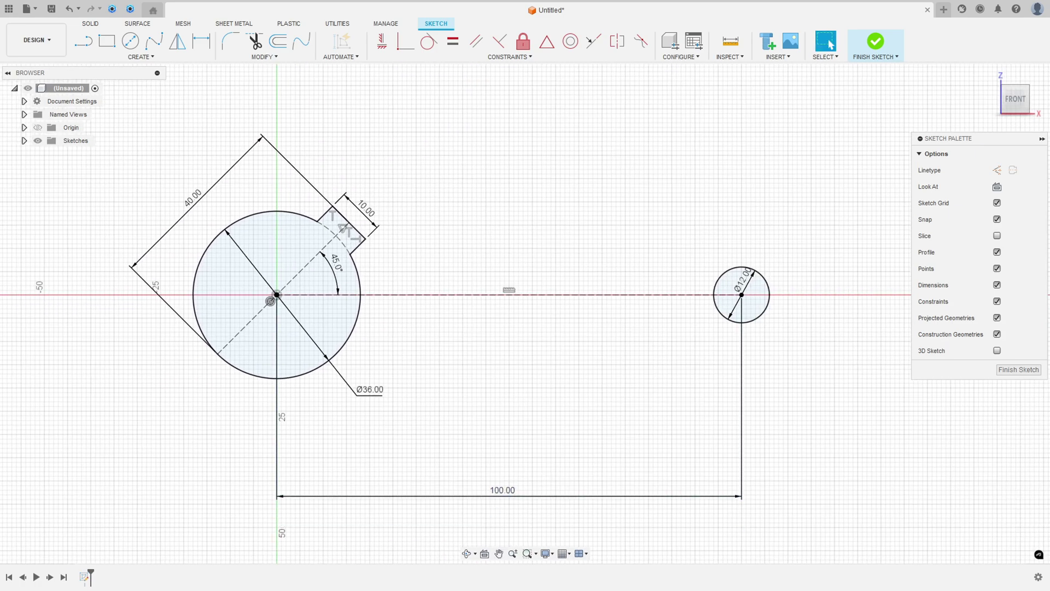
# Step: Switch to the PDF drawing, trace both outer end arcs in red and cross off the R25 and R12 dimensions
pyautogui.hotkey('alt', 'Tab')
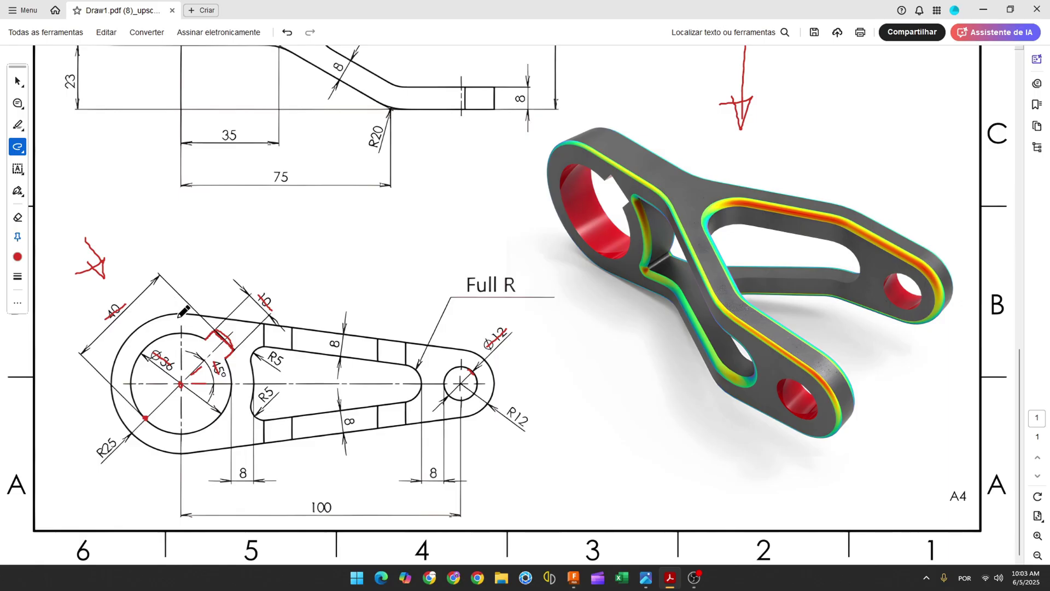
pyautogui.moveTo(132, 334)
pyautogui.mouseDown()
pyautogui.moveTo(113, 365)
pyautogui.moveTo(115, 397)
pyautogui.moveTo(135, 434)
pyautogui.moveTo(174, 456)
pyautogui.mouseUp()
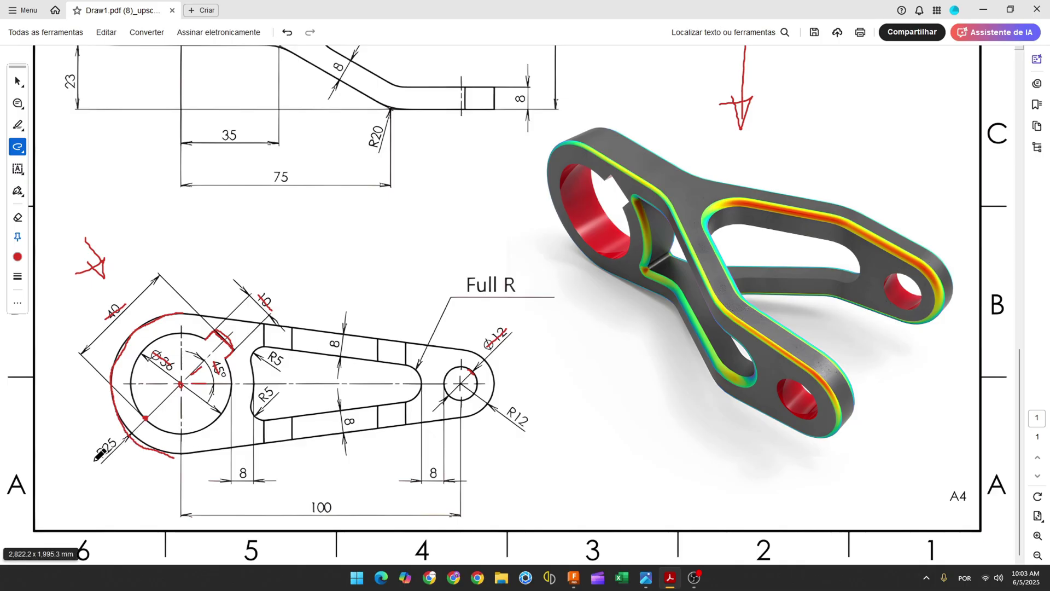
pyautogui.moveTo(96, 460); pyautogui.dragTo(112, 444)
pyautogui.moveTo(466, 350)
pyautogui.mouseDown()
pyautogui.moveTo(495, 397)
pyautogui.moveTo(477, 424)
pyautogui.moveTo(530, 429)
pyautogui.mouseUp()
# Step: Return to Fusion and draw a 25 mm radius center point arc around the large circle's outer side, extending its upper end slightly
pyautogui.click(573, 578)
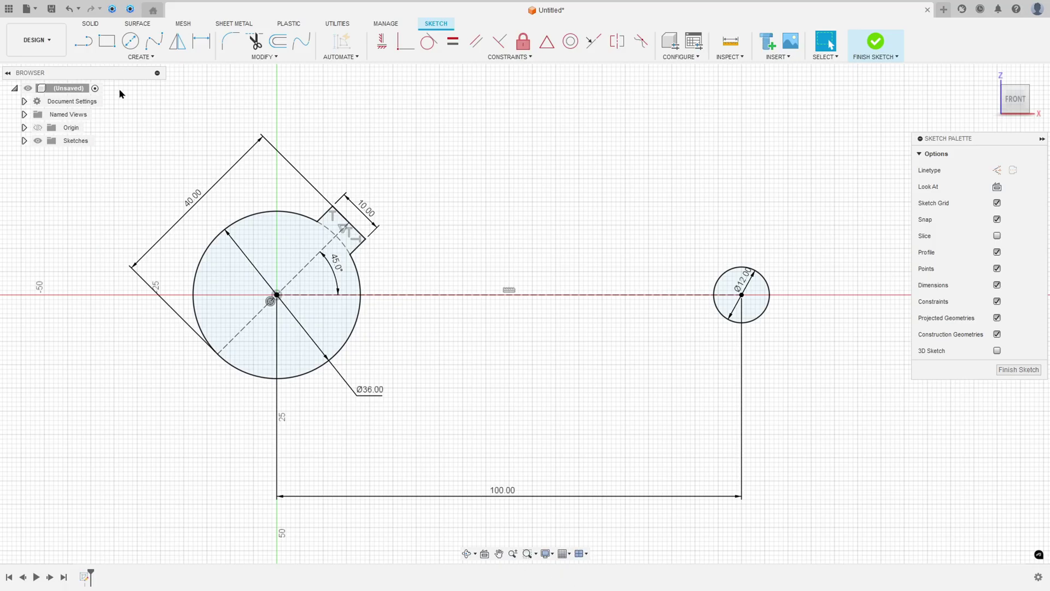
pyautogui.click(136, 57)
pyautogui.moveTo(105, 107)
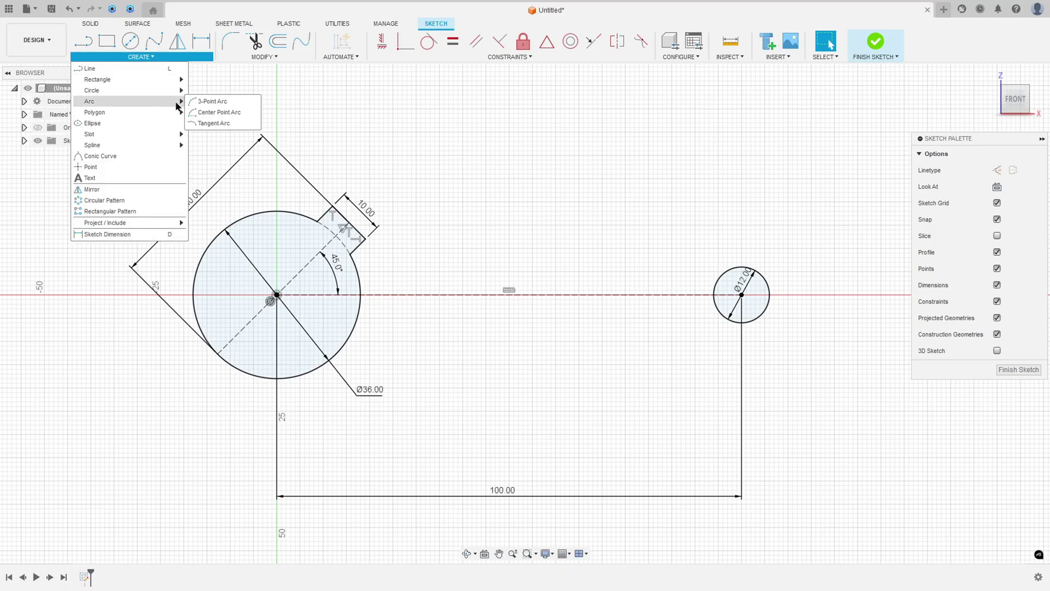
pyautogui.click(218, 112)
pyautogui.click(276, 295)
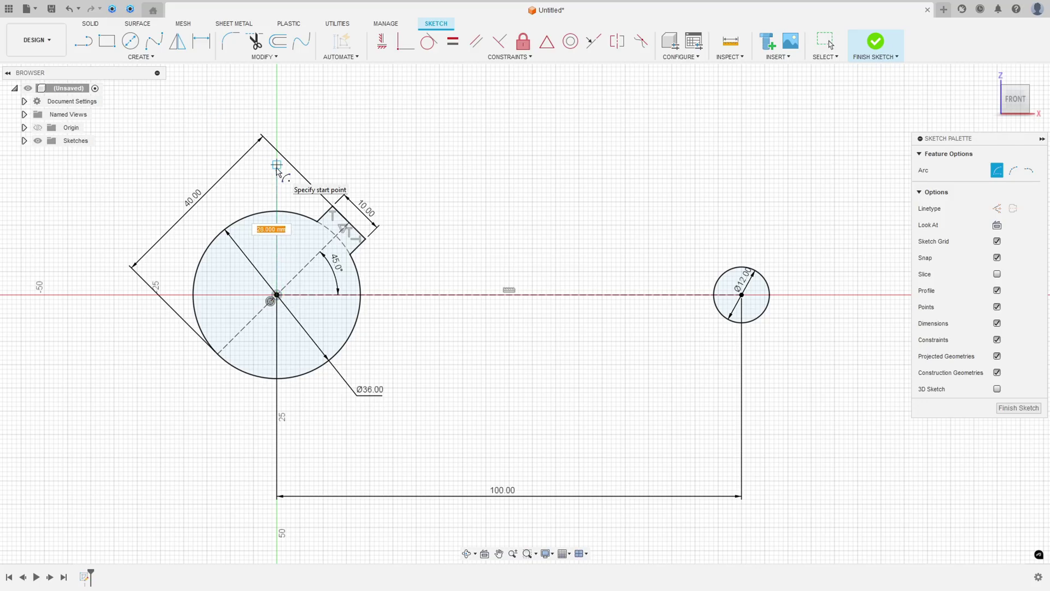
pyautogui.press('Tab')
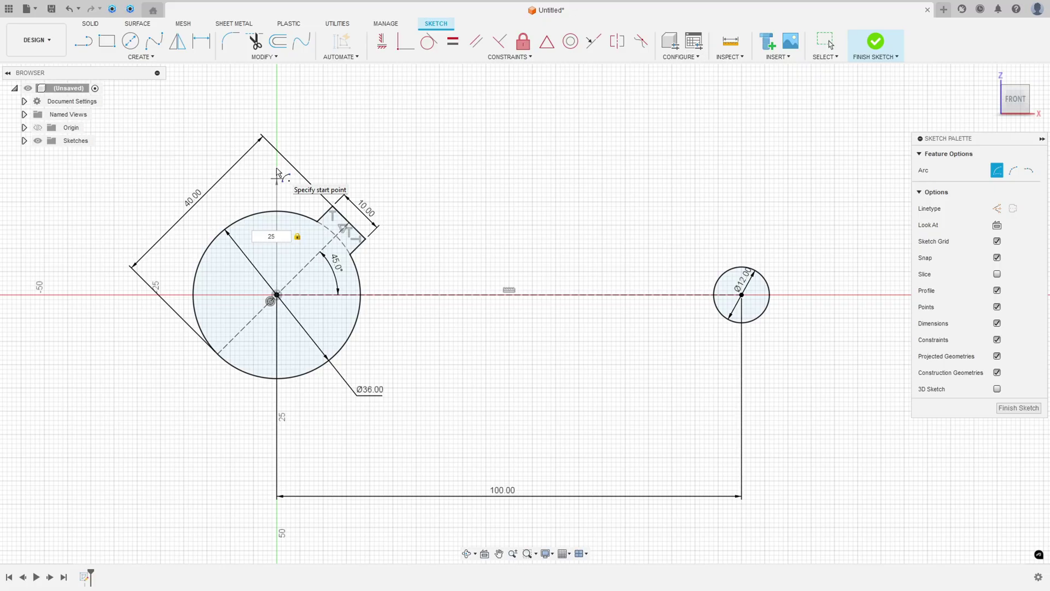
pyautogui.click(277, 175)
pyautogui.click(302, 406)
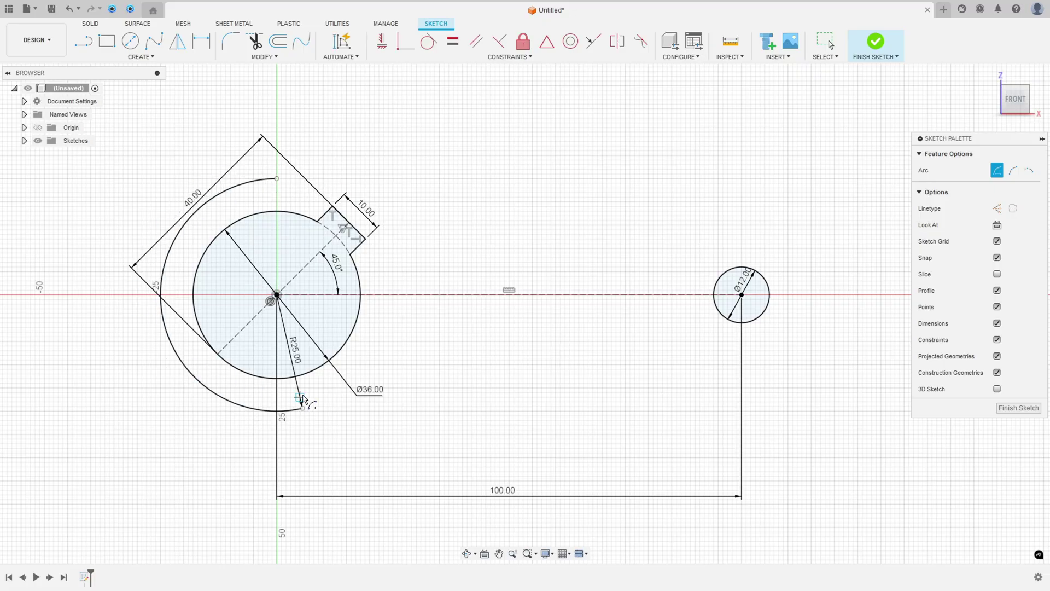
pyautogui.press('Escape')
pyautogui.moveTo(286, 179); pyautogui.dragTo(290, 180)
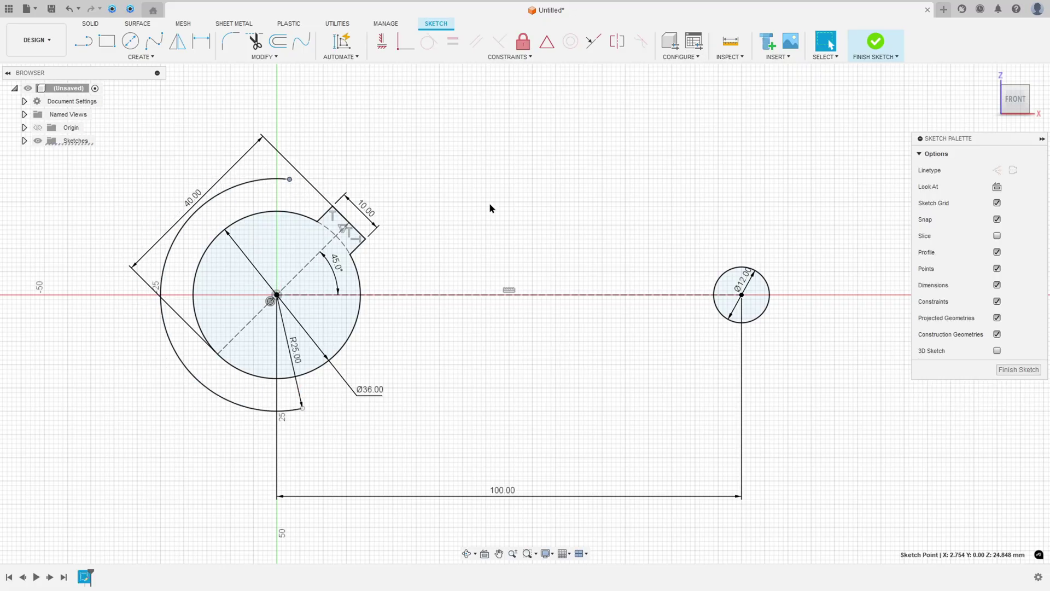
# Step: Draw a center point arc of about 13.6 mm radius around the outer side of the small hole, concentric with it
pyautogui.click(90, 57)
pyautogui.moveTo(91, 101)
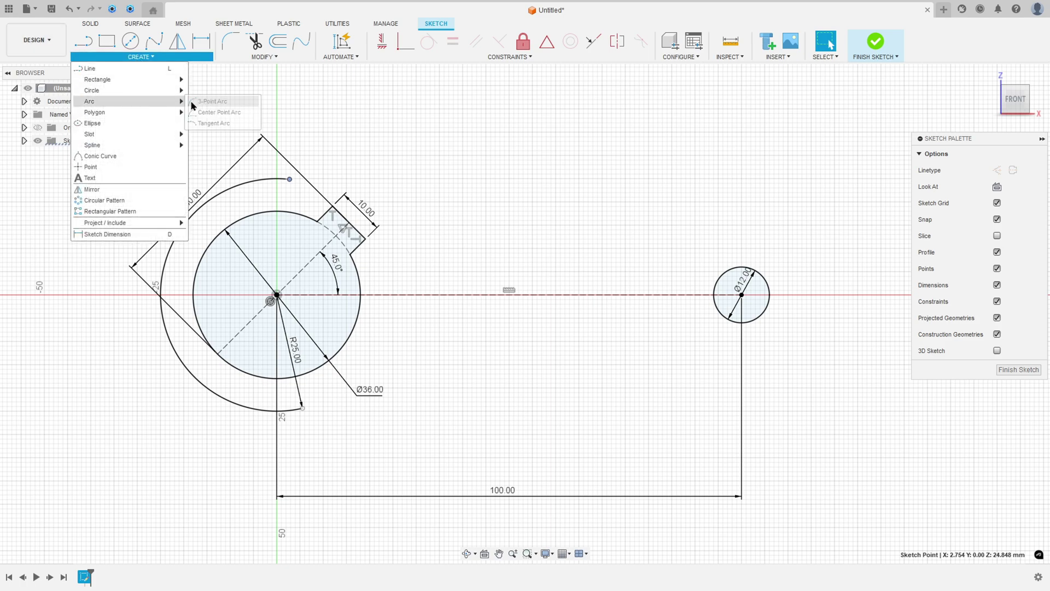
pyautogui.click(221, 113)
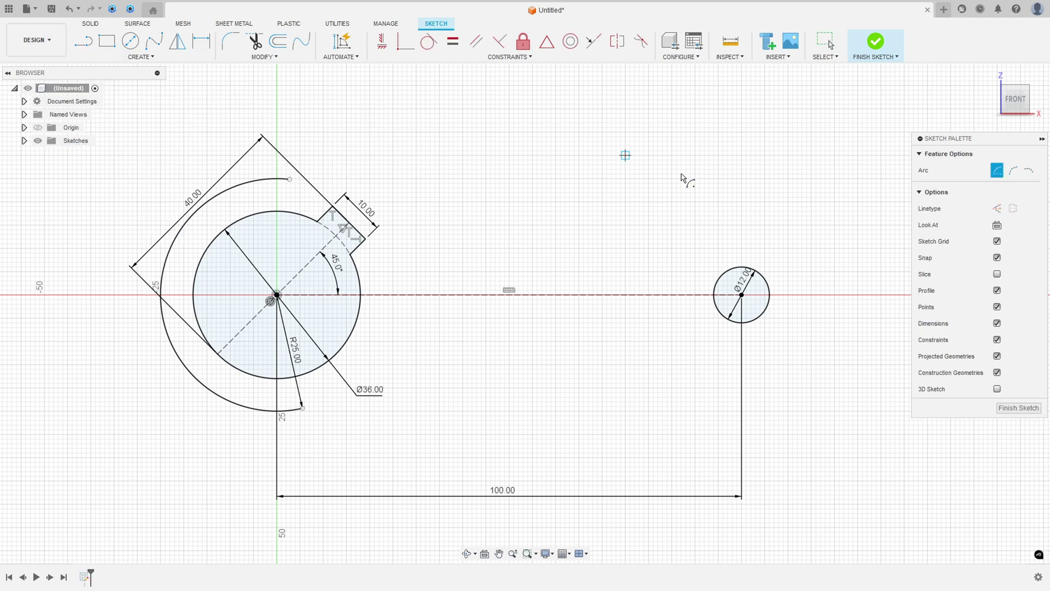
pyautogui.click(742, 295)
pyautogui.click(723, 357)
pyautogui.click(733, 231)
pyautogui.press('Escape')
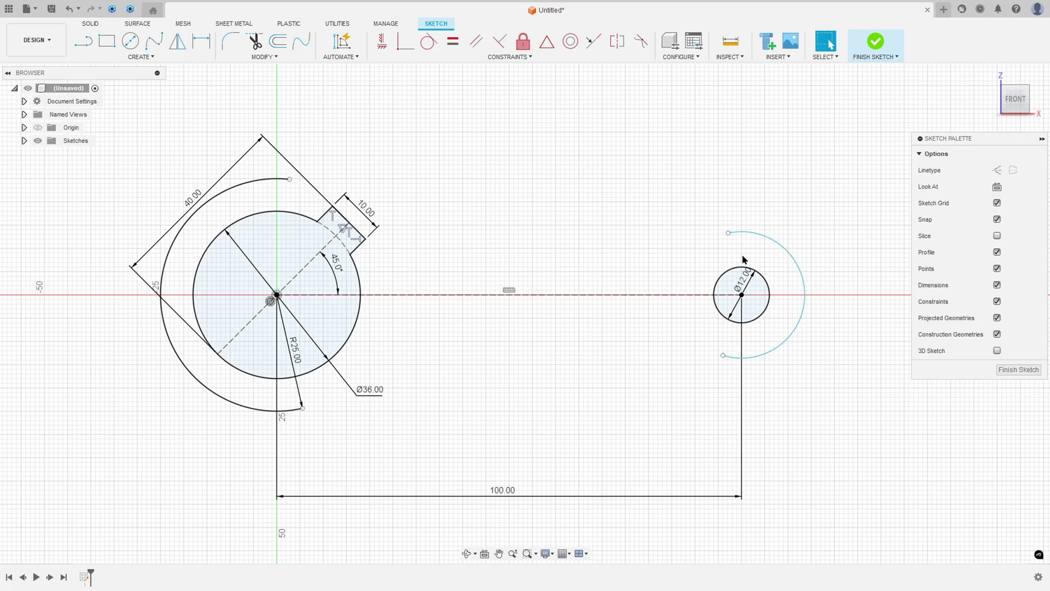
# Step: Move the small hole's diameter dimension outside the outer arc and set that arc's radius to 12 mm
pyautogui.moveTo(747, 280); pyautogui.dragTo(823, 186)
pyautogui.click(201, 41)
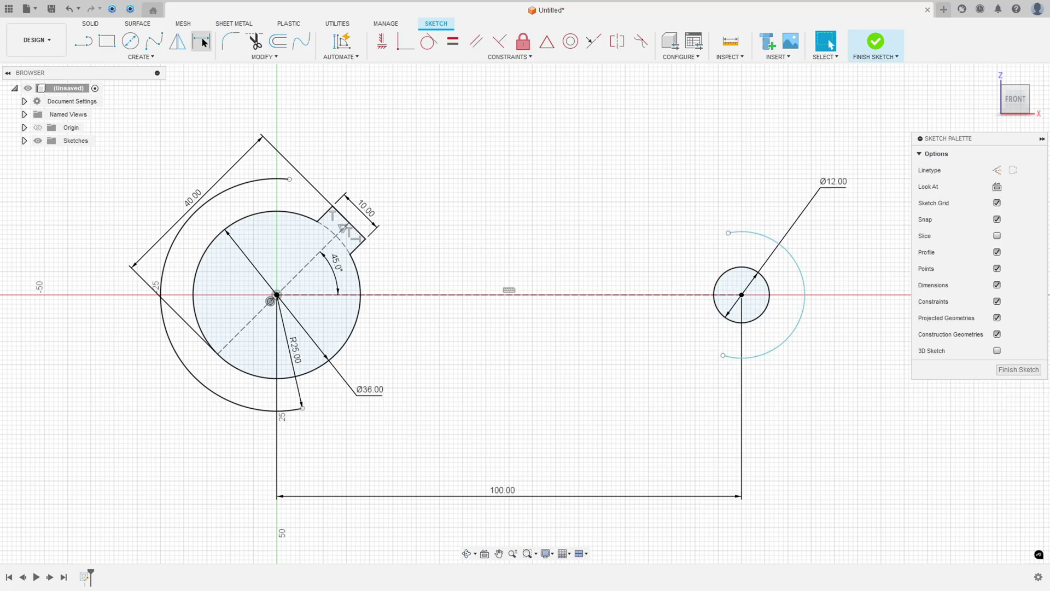
pyautogui.click(769, 252)
pyautogui.click(829, 249)
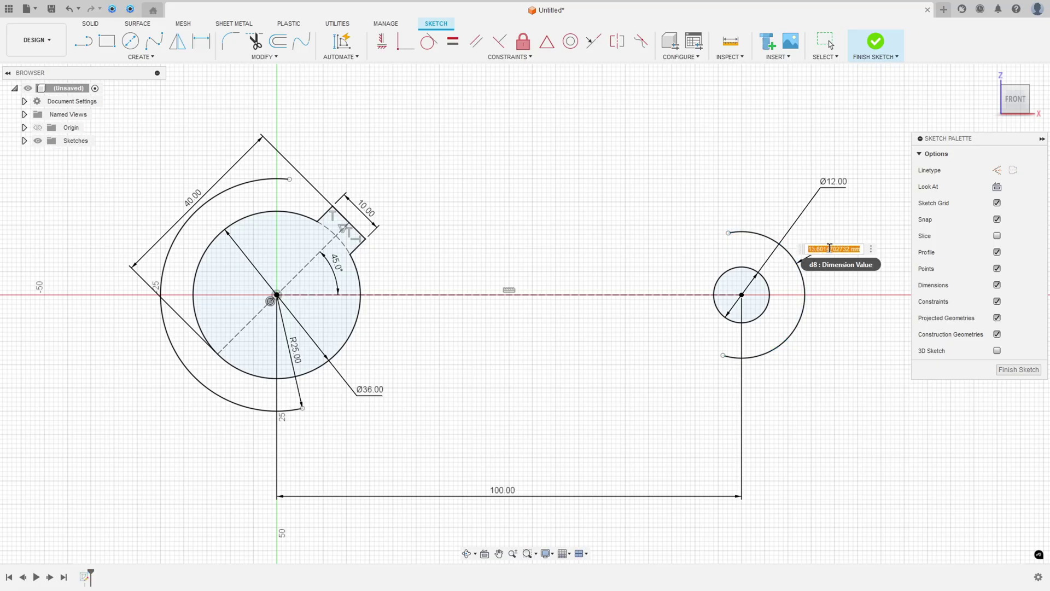
pyautogui.write('12')
pyautogui.press('Return')
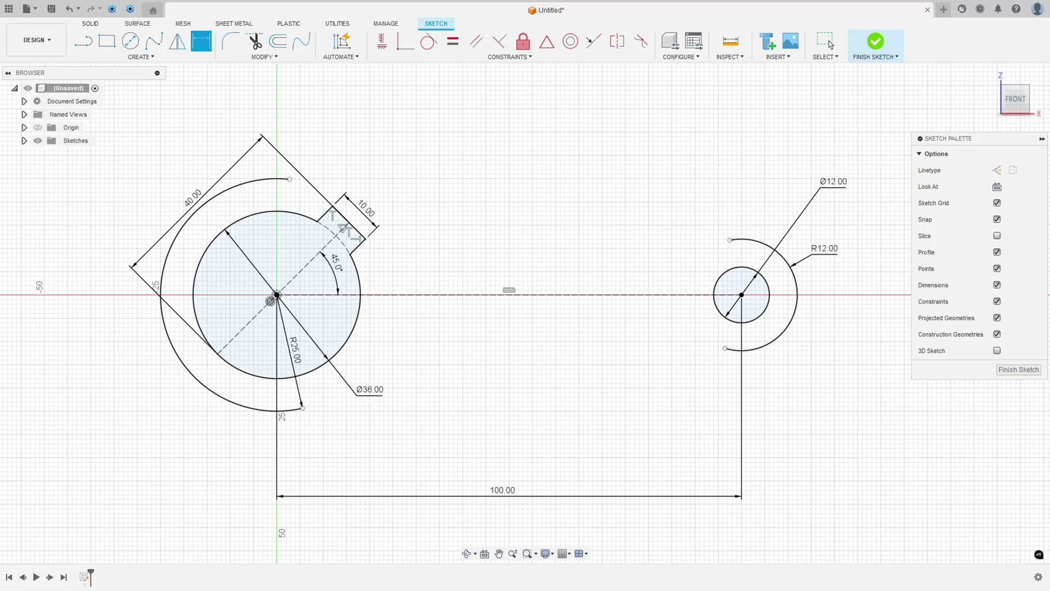
# Step: Switch to the PDF drawing and trace the upper and lower straight edges joining the two end arcs in red
pyautogui.hotkey('alt', 'Tab')
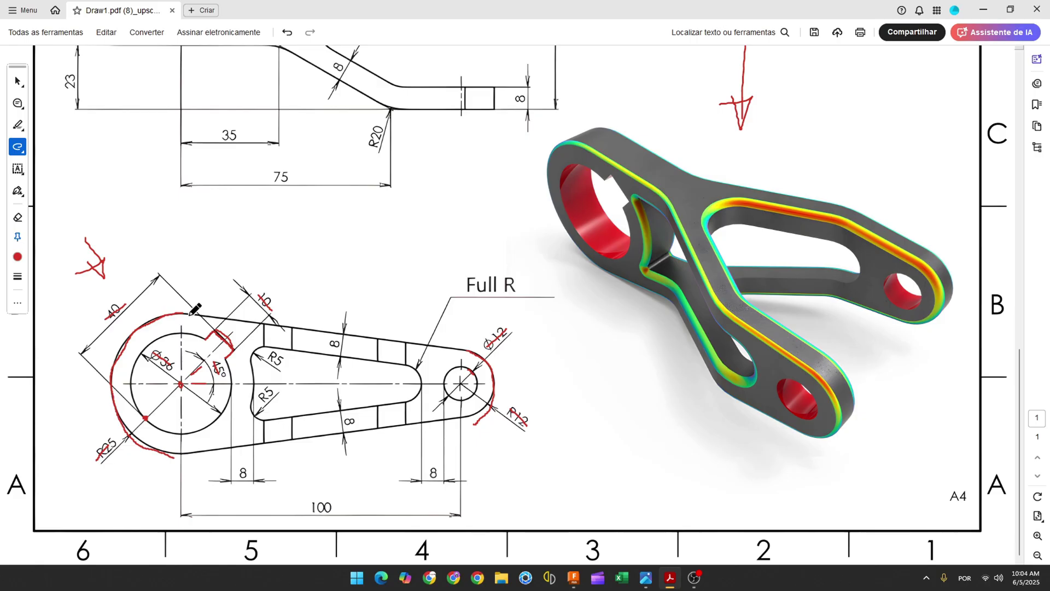
pyautogui.moveTo(226, 321); pyautogui.dragTo(449, 347)
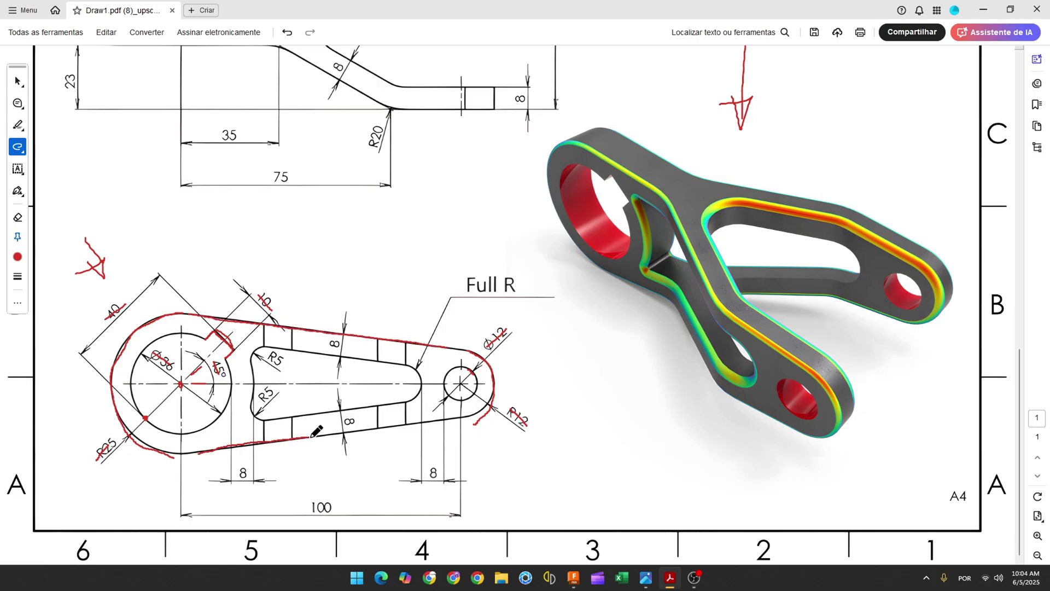
pyautogui.moveTo(438, 422); pyautogui.dragTo(450, 418)
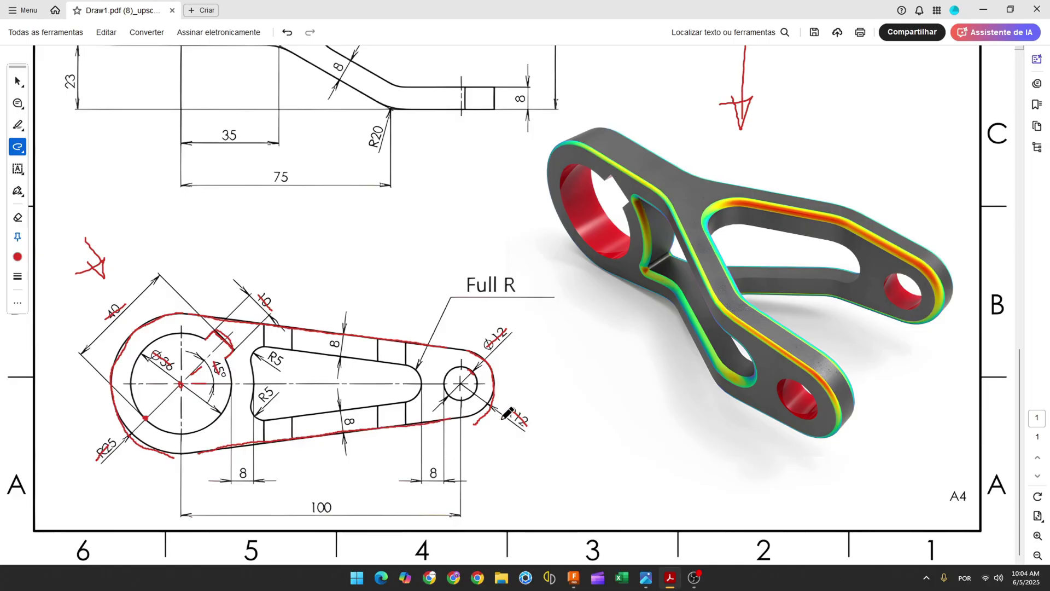
# Step: Return to Fusion and draw two straight lines joining the upper and lower endpoints of the large and small outer arcs
pyautogui.click(573, 577)
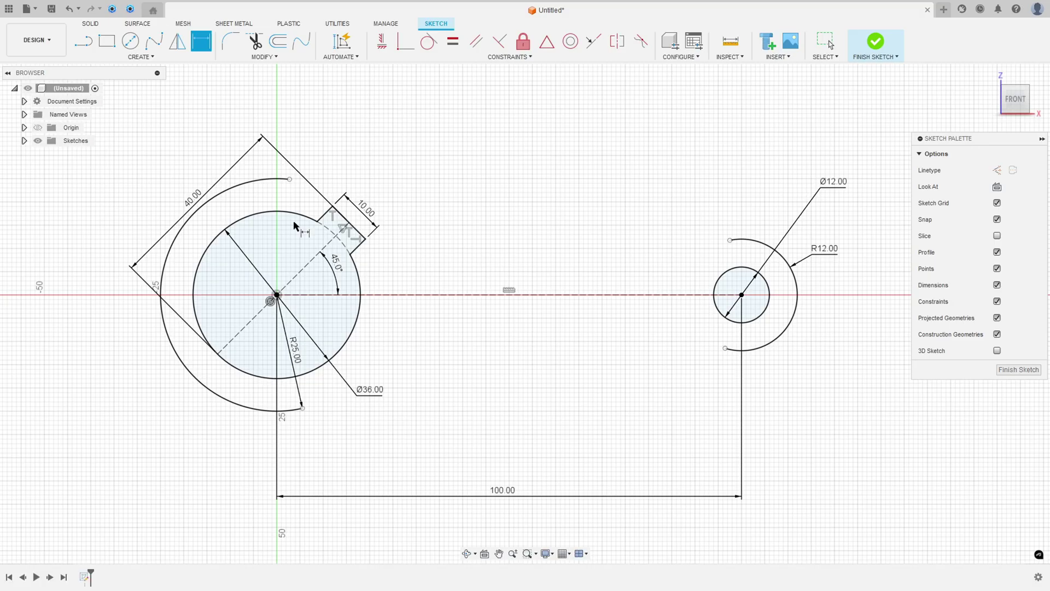
pyautogui.press('l')
pyautogui.click(290, 178)
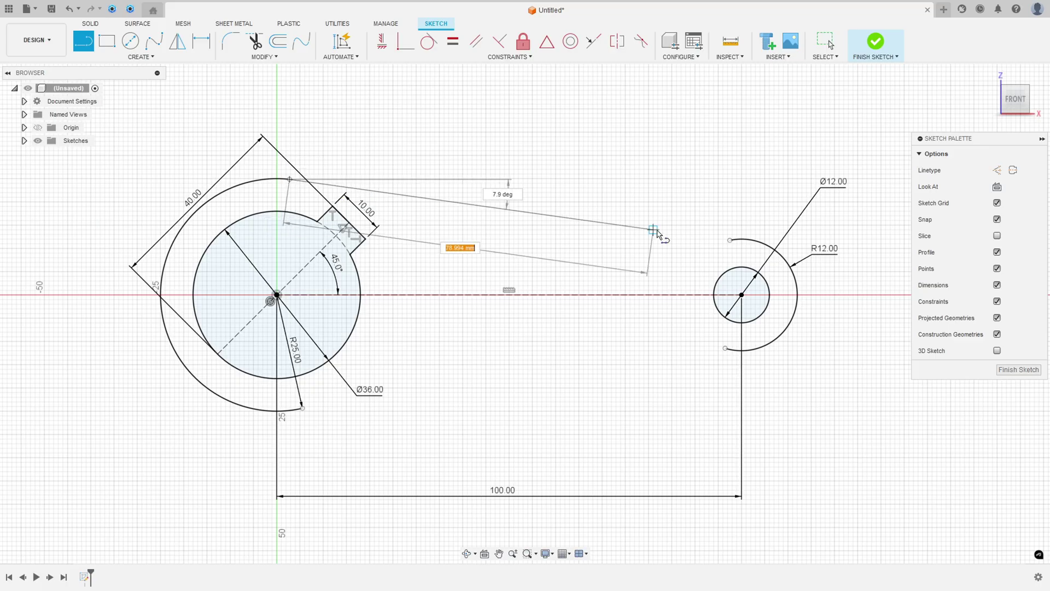
pyautogui.doubleClick(732, 239)
pyautogui.click(725, 347)
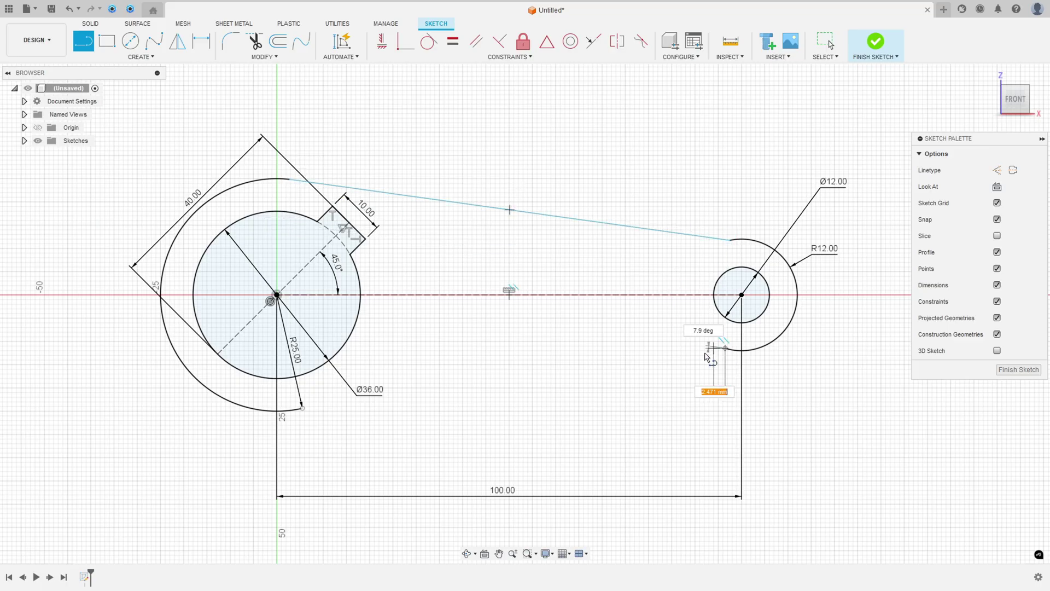
pyautogui.doubleClick(303, 408)
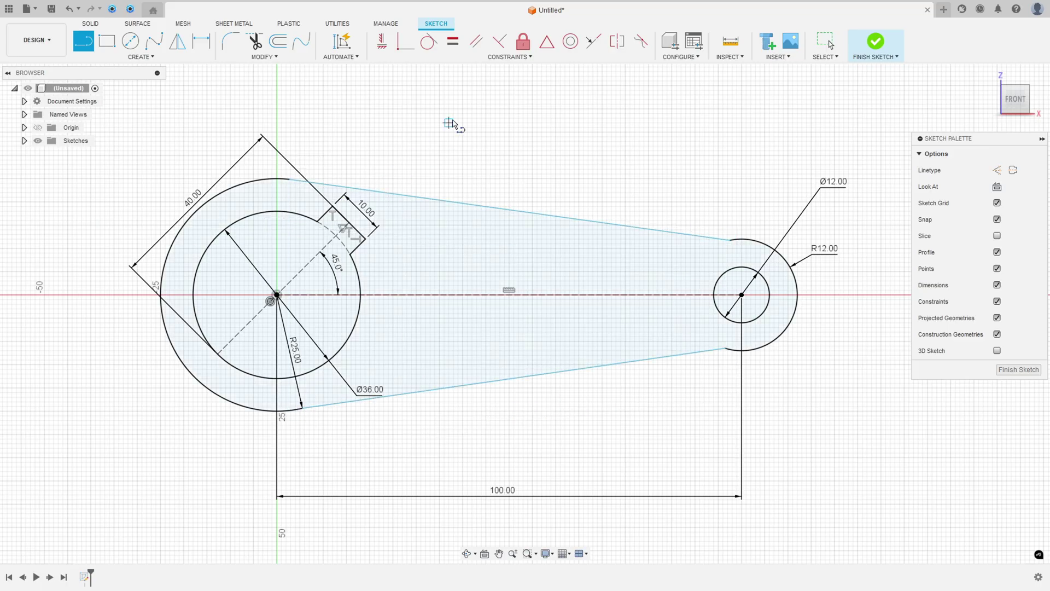
# Step: Apply tangent constraints between both straight edges and the outer arcs at each of their ends
pyautogui.click(429, 41)
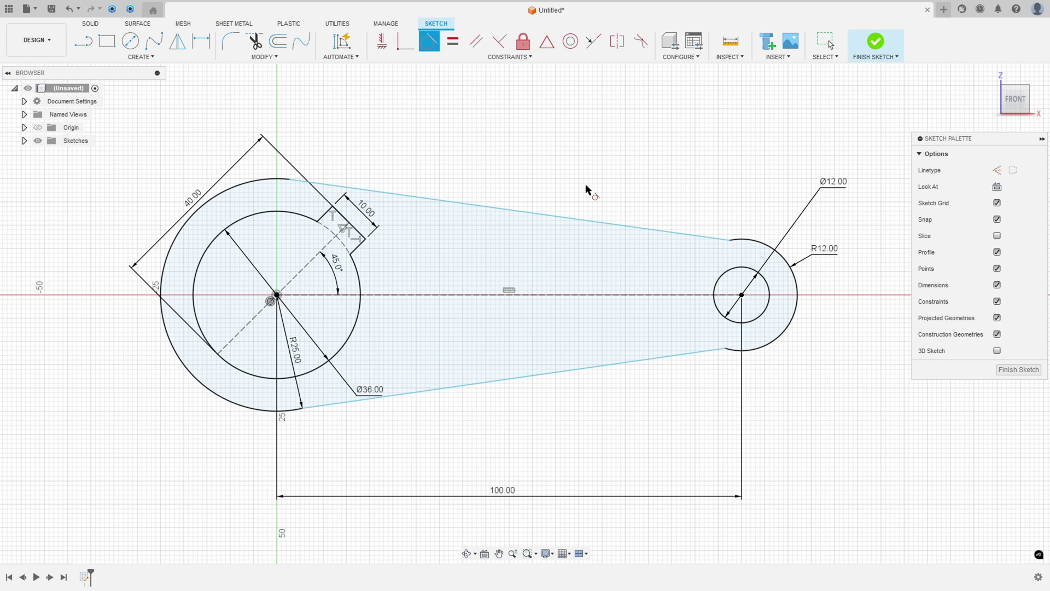
pyautogui.click(328, 190)
pyautogui.click(290, 188)
pyautogui.click(675, 233)
pyautogui.click(757, 242)
pyautogui.click(641, 361)
pyautogui.click(742, 353)
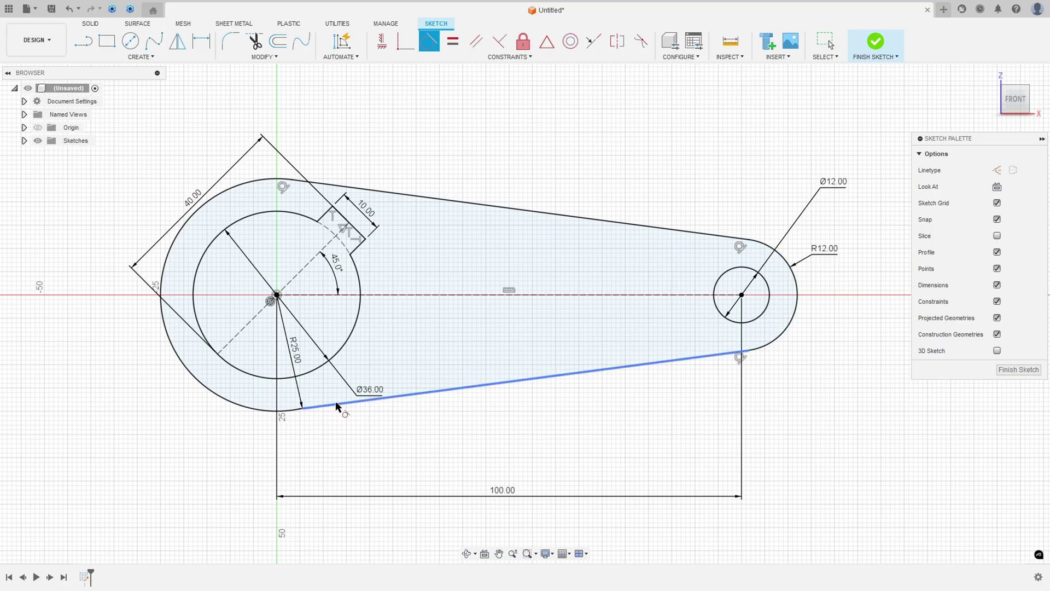
pyautogui.click(299, 414)
pyautogui.press('Escape')
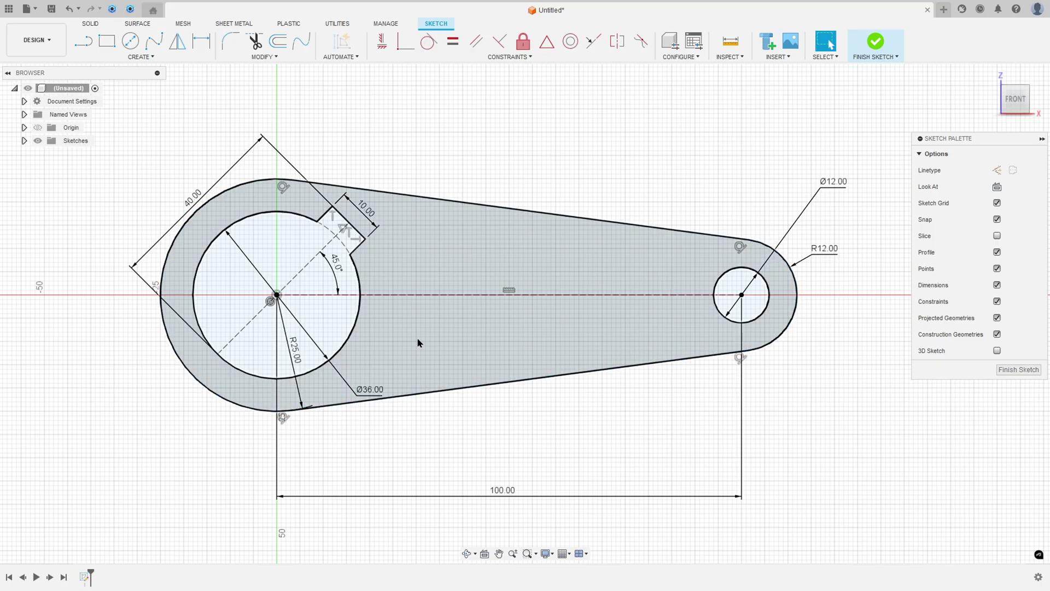
# Step: Reposition the large circle's diameter dimension and the 100 mm center distance dimension closer to the profile
pyautogui.moveTo(361, 395); pyautogui.dragTo(350, 376)
pyautogui.press('Escape')
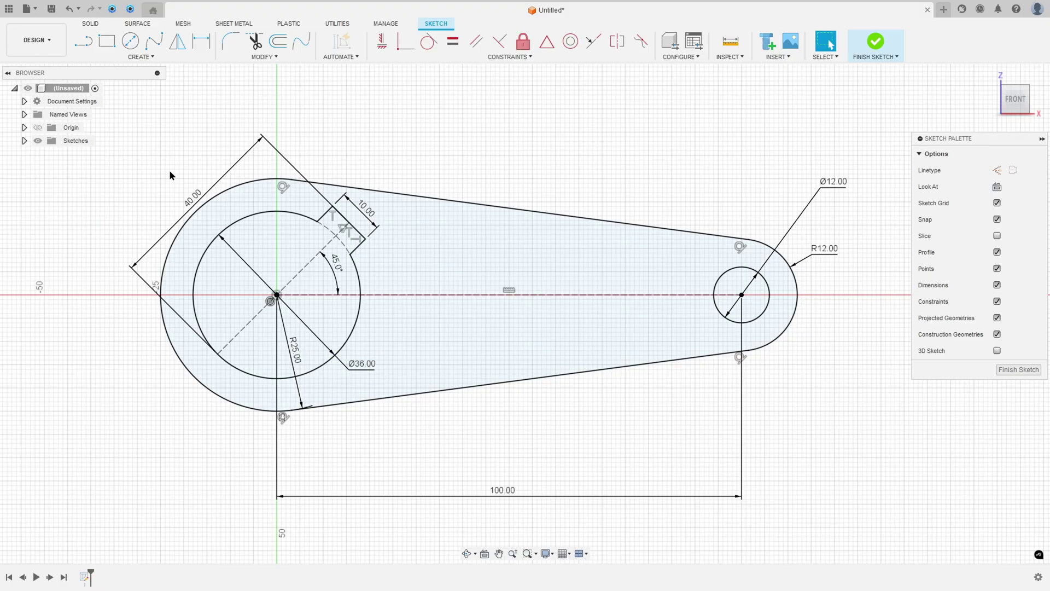
pyautogui.scroll(-2, 478, 172)
pyautogui.moveTo(508, 152)
pyautogui.mouseDown(button='middle')
pyautogui.moveTo(527, 197)
pyautogui.moveTo(460, 205)
pyautogui.mouseUp(button='middle')
pyautogui.moveTo(459, 488); pyautogui.dragTo(441, 447)
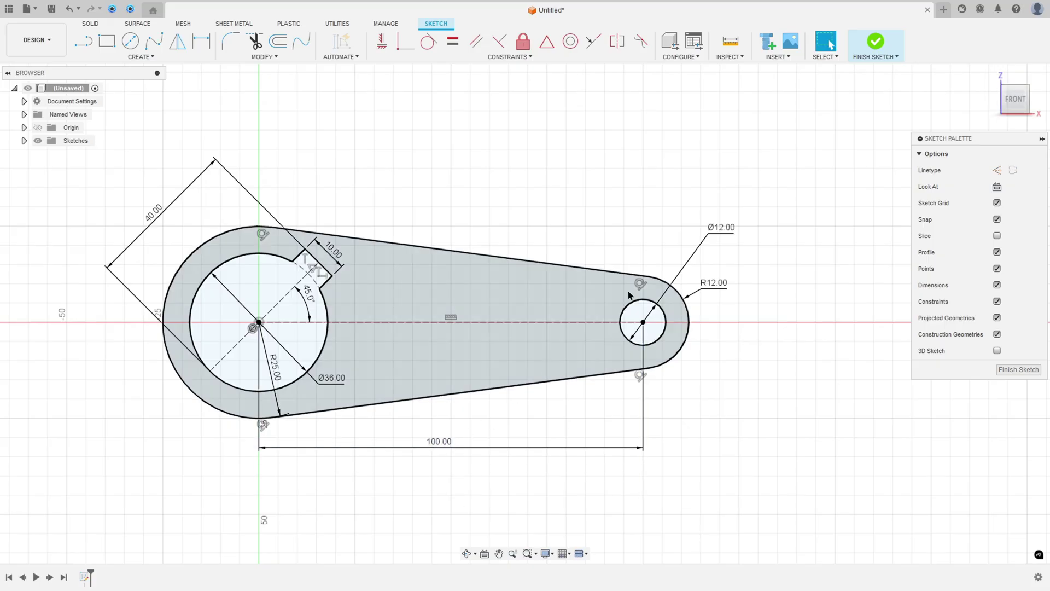
# Step: Finish the sketch, then switch to the PDF drawing and mark the 60 mm overall width of the forked view
pyautogui.click(873, 44)
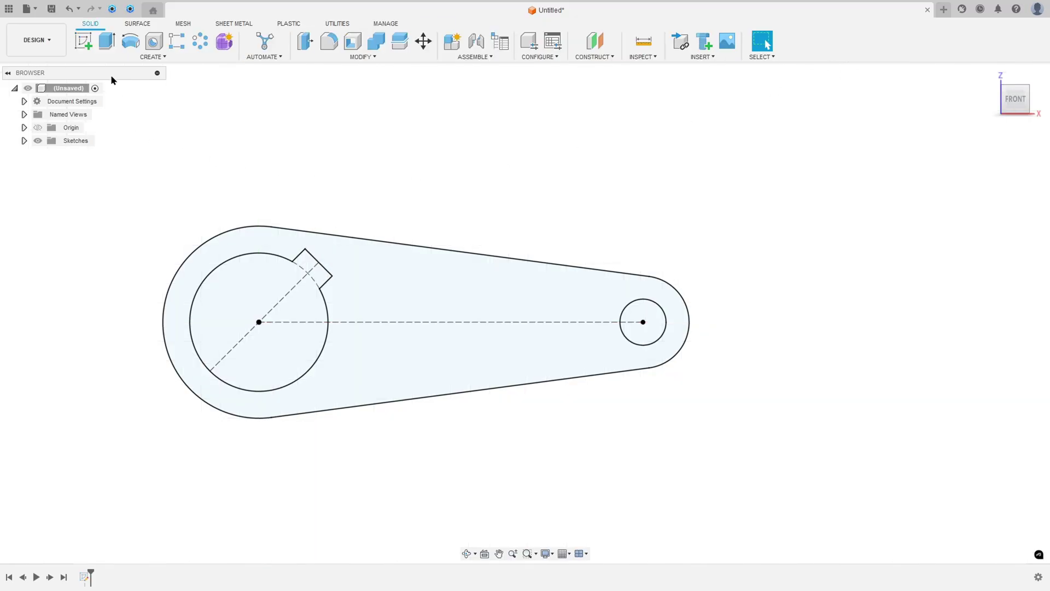
pyautogui.click(107, 40)
pyautogui.click(991, 75)
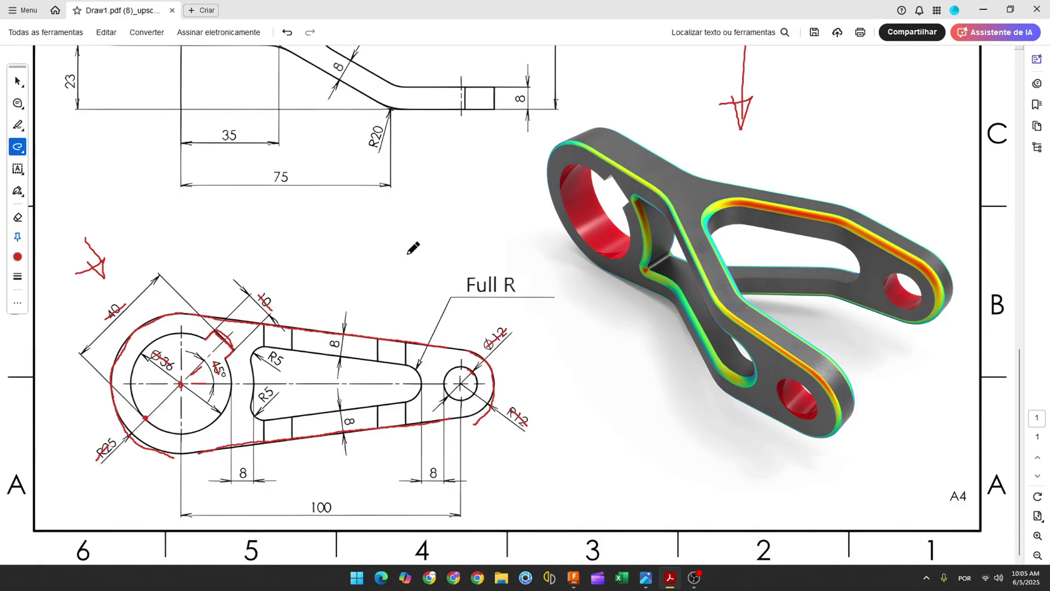
pyautogui.scroll(5, 413, 249)
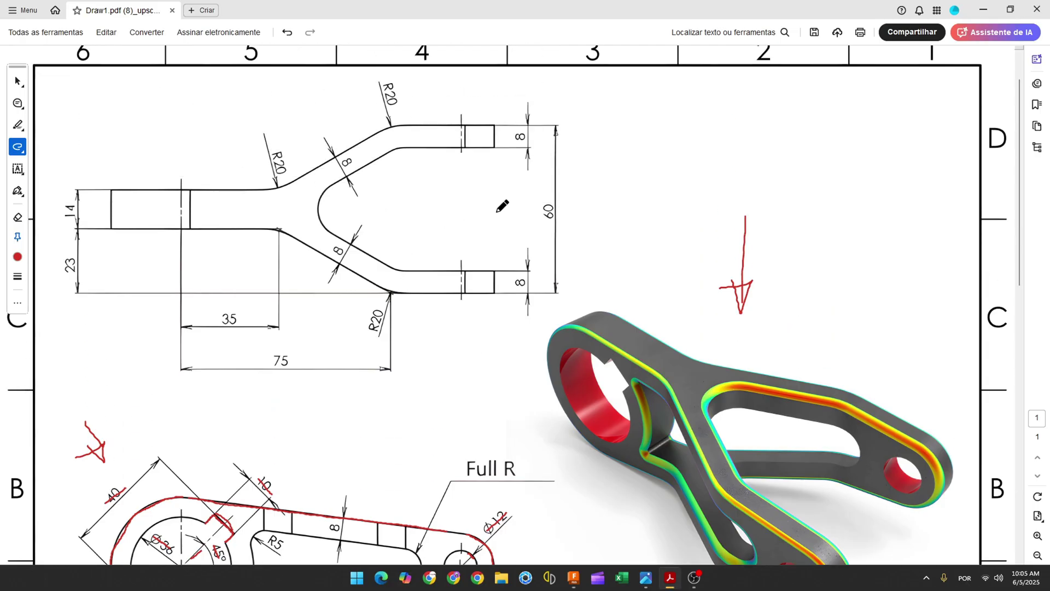
pyautogui.moveTo(558, 197)
pyautogui.mouseDown()
pyautogui.moveTo(559, 206)
pyautogui.moveTo(556, 196)
pyautogui.mouseUp()
pyautogui.scroll(-3, 583, 295)
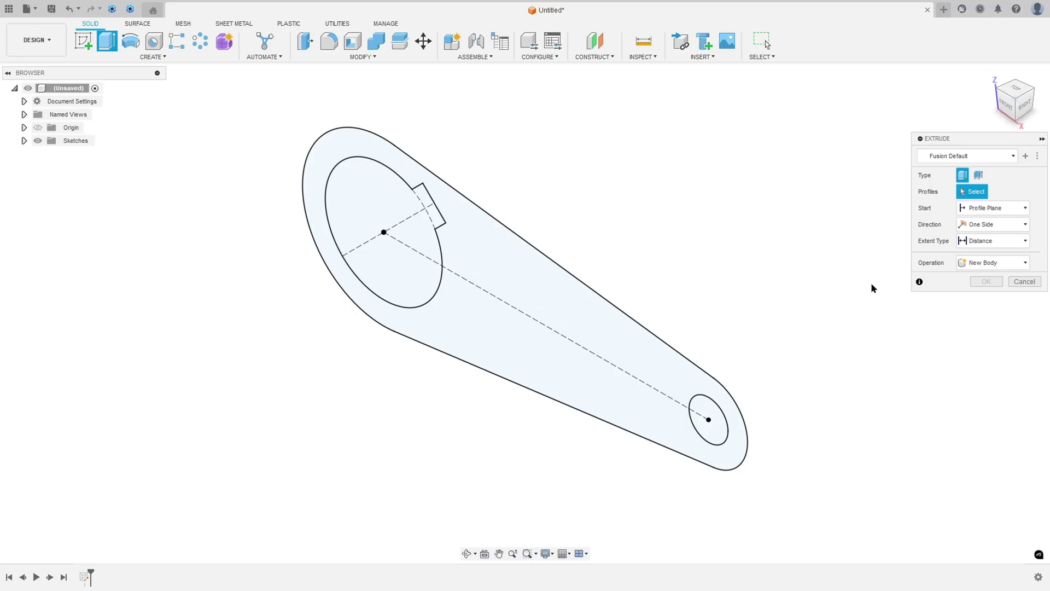
# Step: Back in Fusion, extrude the plate profile around the holes symmetrically to a whole length of 60 mm as a new body
pyautogui.click(976, 229)
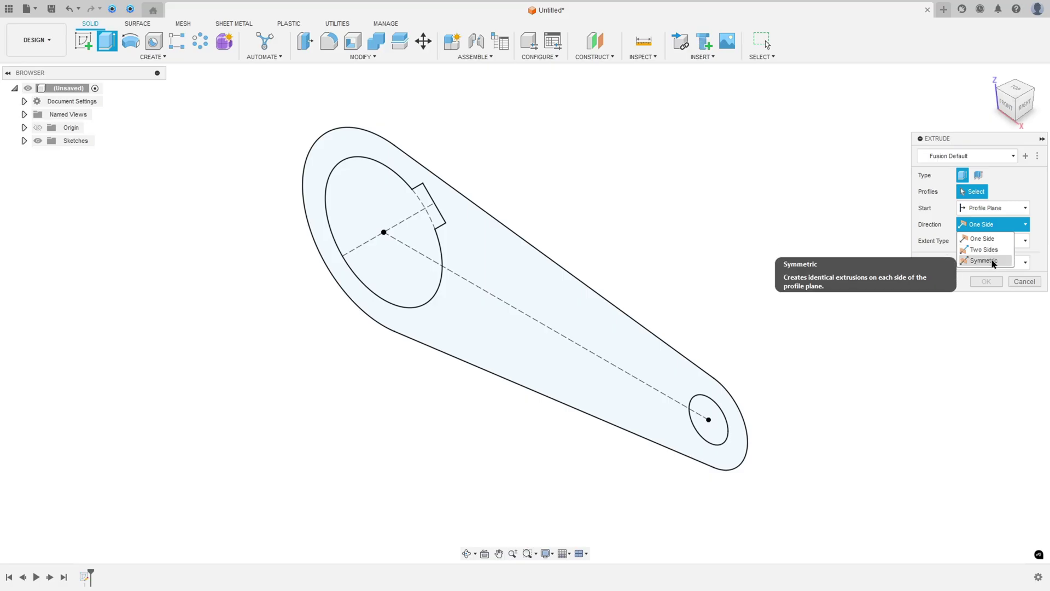
pyautogui.click(985, 249)
pyautogui.click(982, 257)
pyautogui.click(542, 304)
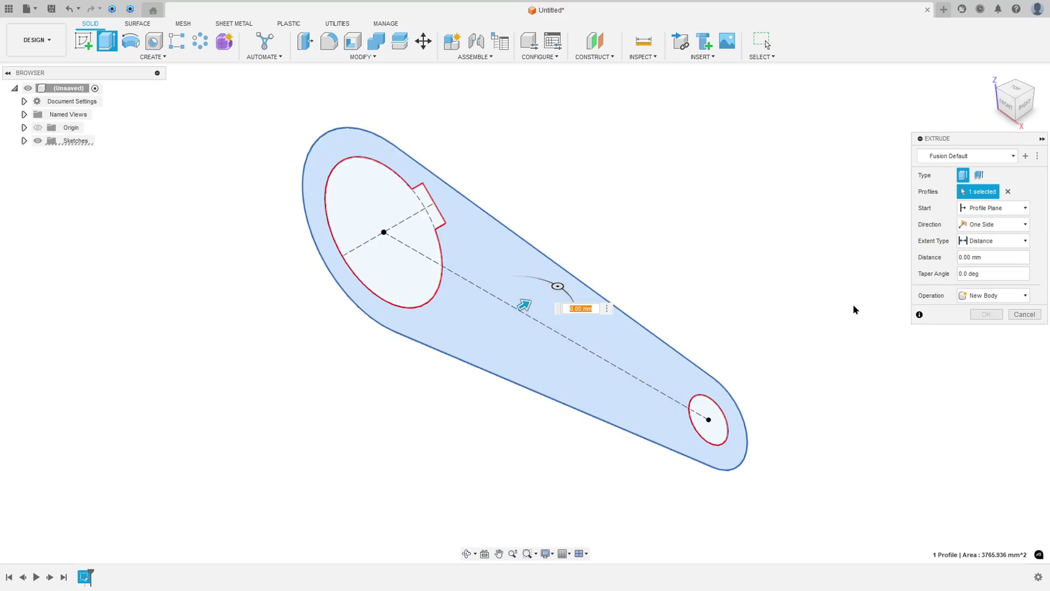
pyautogui.moveTo(982, 258); pyautogui.dragTo(970, 259)
pyautogui.click(1008, 241)
pyautogui.click(1007, 224)
pyautogui.click(998, 261)
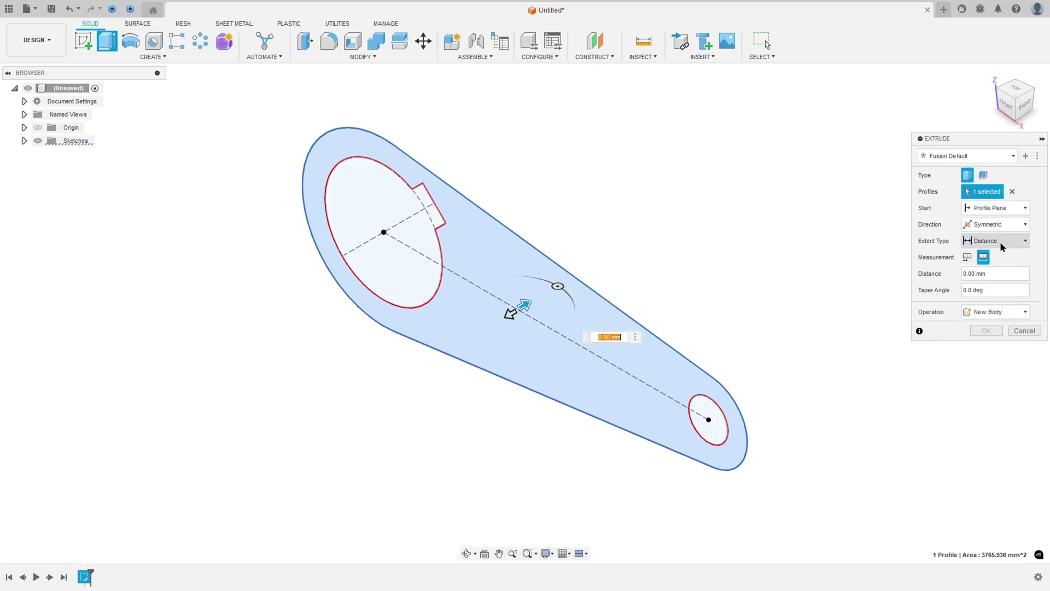
pyautogui.click(991, 273)
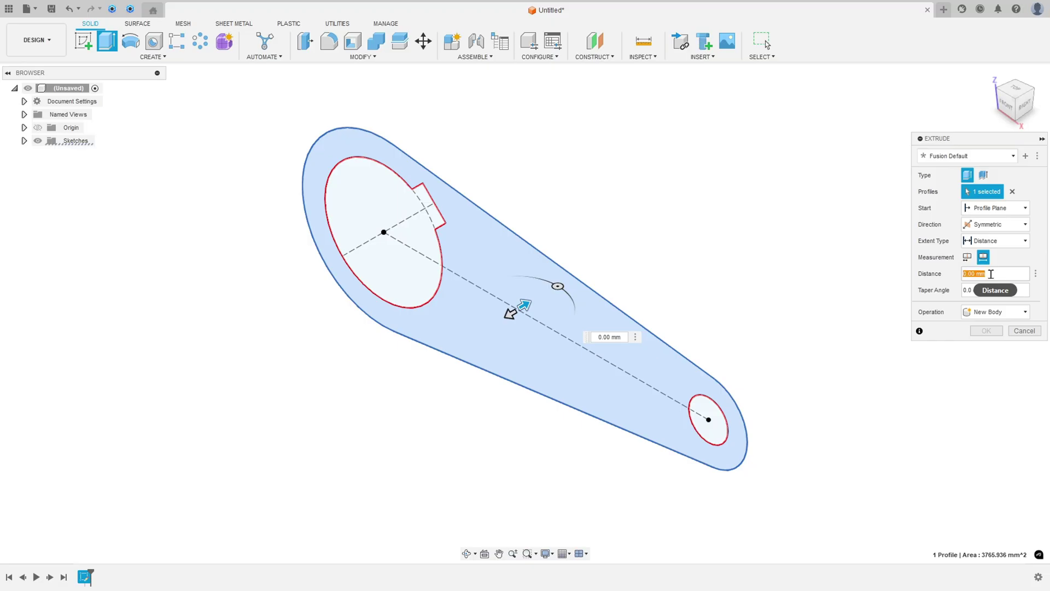
pyautogui.write('60')
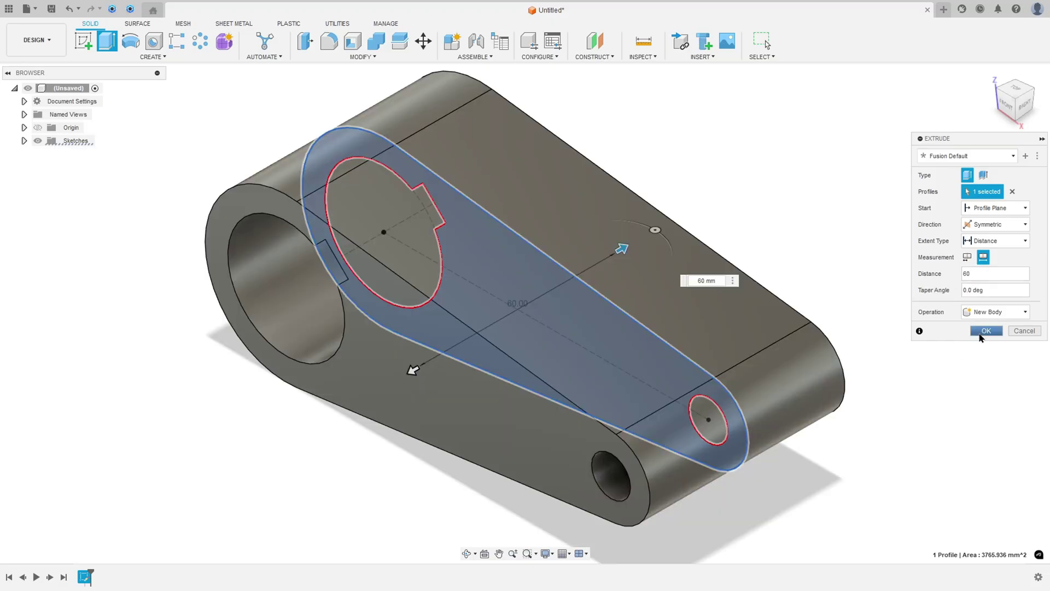
pyautogui.click(985, 331)
# Step: Start a sketch on the body's front face and project the face's outline, keyed bore and small hole into it
pyautogui.click(83, 40)
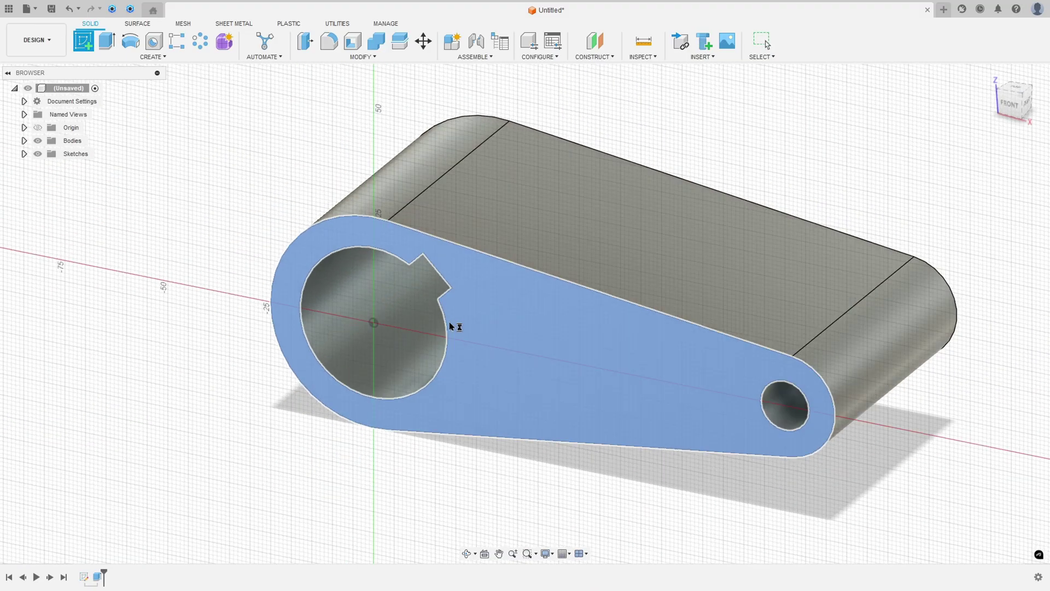
pyautogui.click(454, 326)
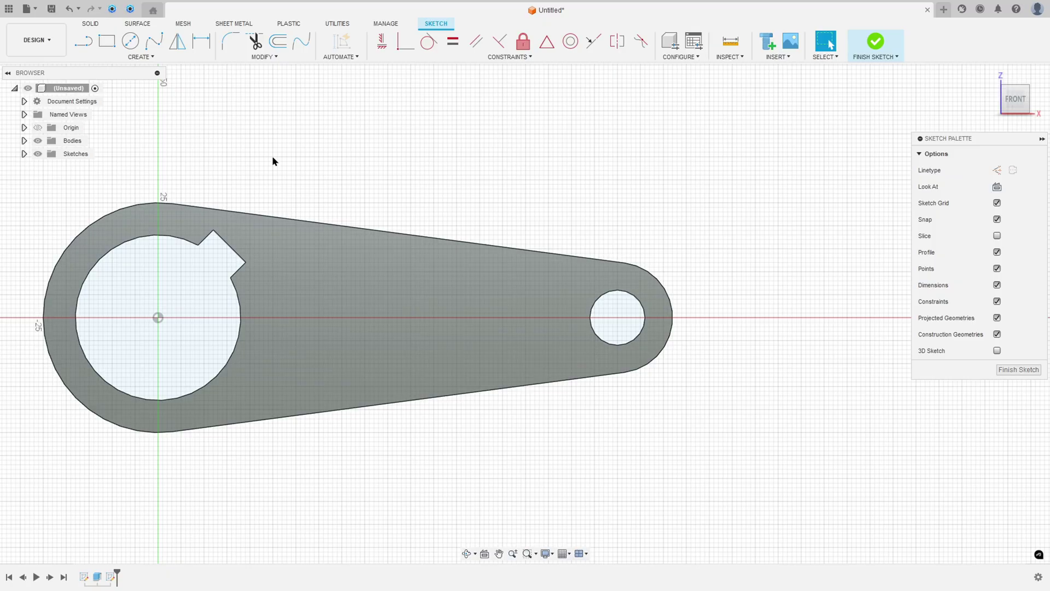
pyautogui.click(143, 57)
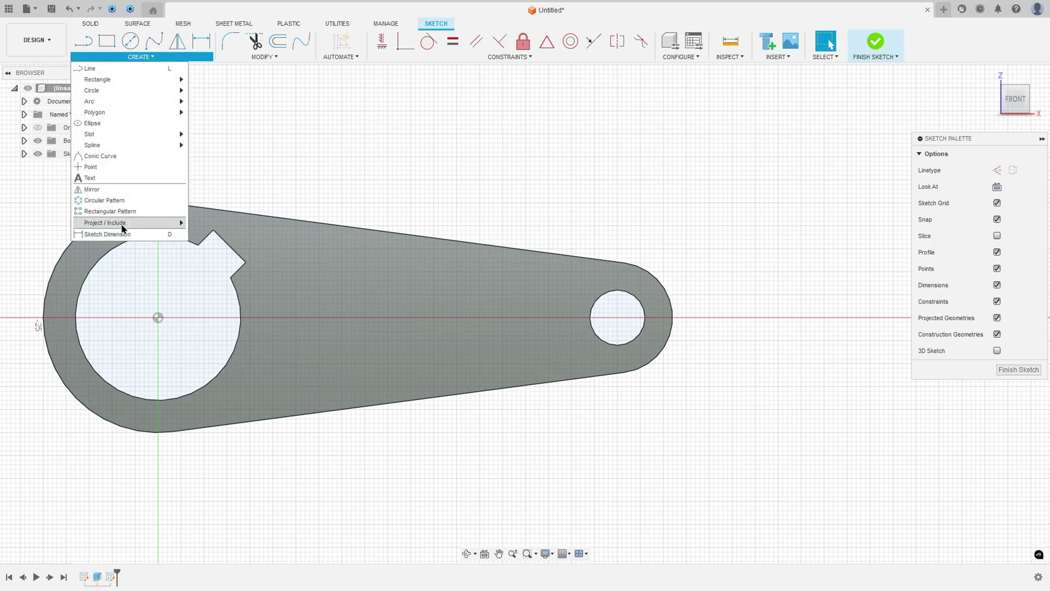
pyautogui.moveTo(133, 222)
pyautogui.click(205, 224)
pyautogui.click(492, 305)
pyautogui.click(847, 205)
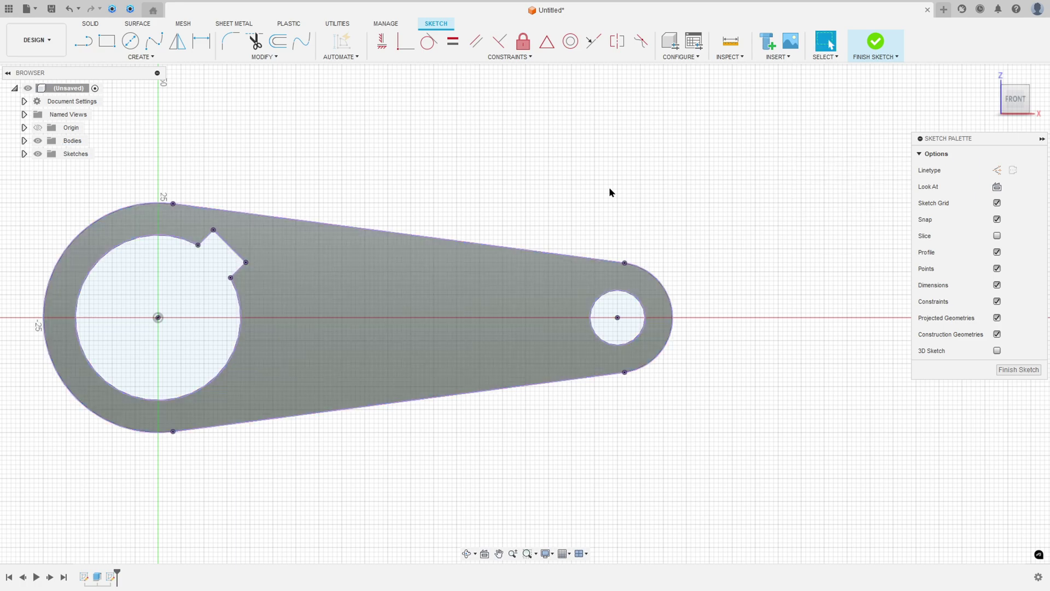
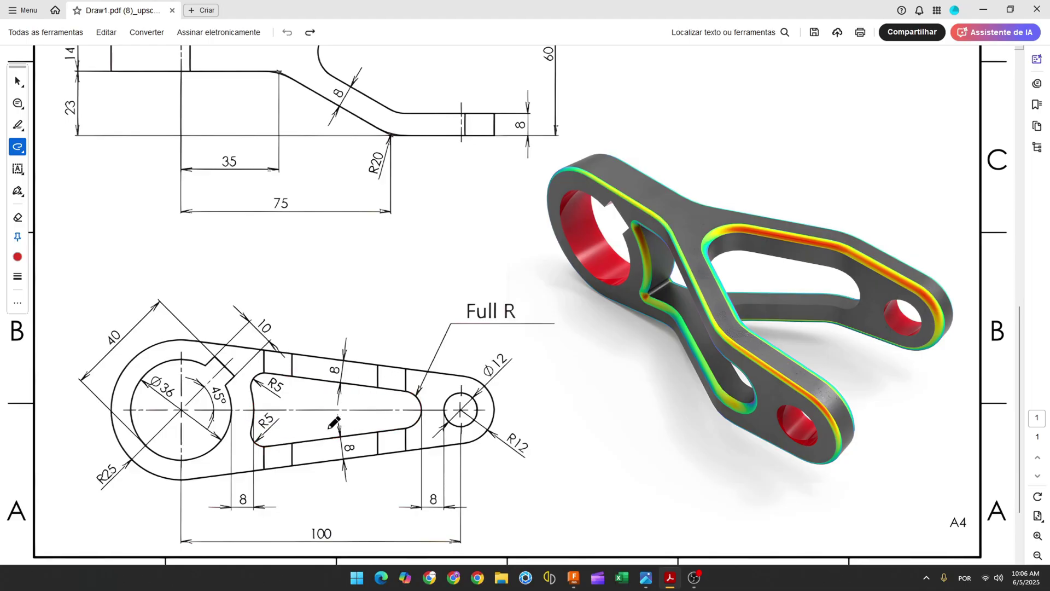
# Step: In the PDF drawing, trace the inner pocket's two sloped edges in red and mark their 8 mm offsets from the outer edges
pyautogui.hotkey('ctrl', 'z')
pyautogui.keyDown('ctrl'); pyautogui.scroll(2, 310, 431); pyautogui.keyUp('ctrl')
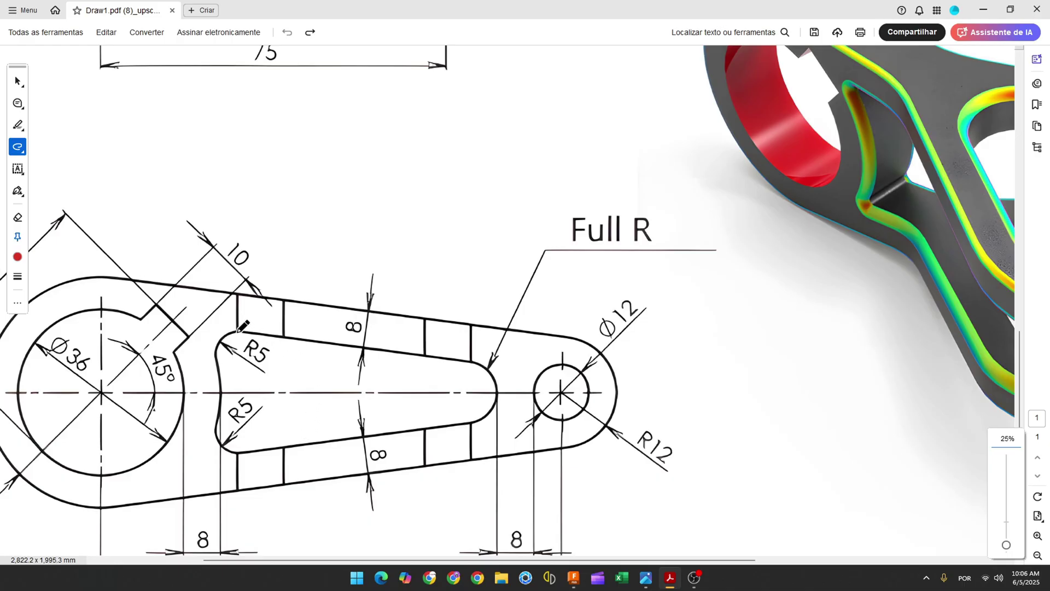
pyautogui.moveTo(237, 331); pyautogui.dragTo(457, 359)
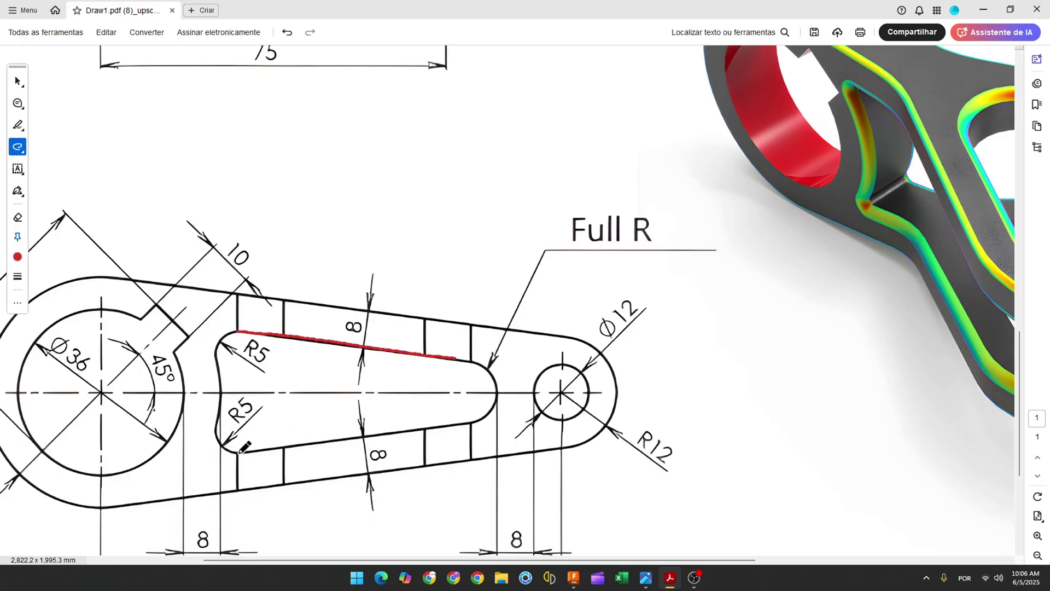
pyautogui.moveTo(239, 451); pyautogui.dragTo(456, 426)
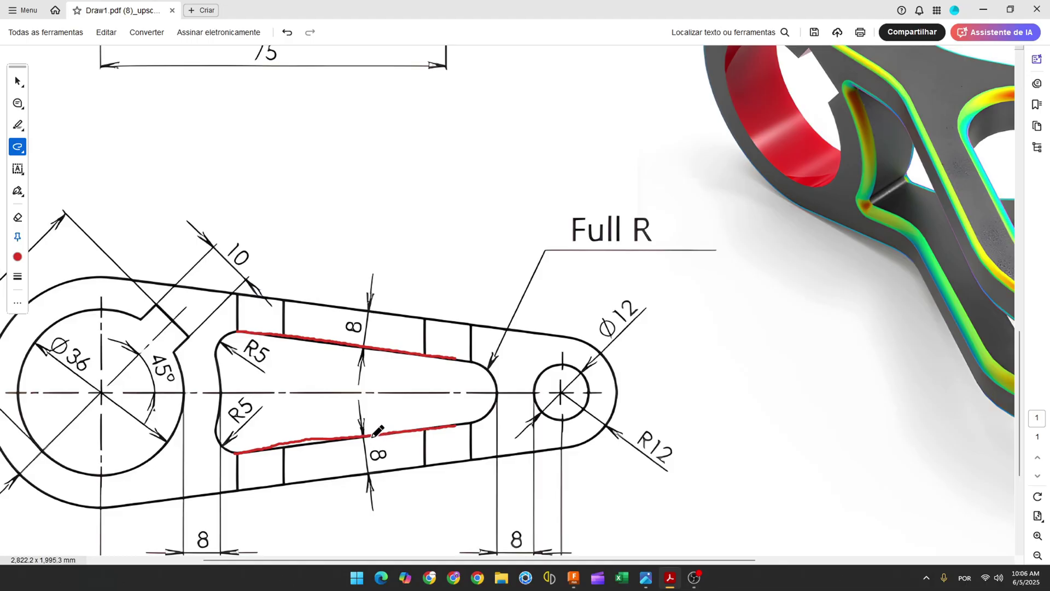
pyautogui.moveTo(305, 482); pyautogui.dragTo(364, 474)
pyautogui.moveTo(319, 303)
pyautogui.mouseDown()
pyautogui.moveTo(379, 311)
pyautogui.moveTo(354, 329)
pyautogui.mouseUp()
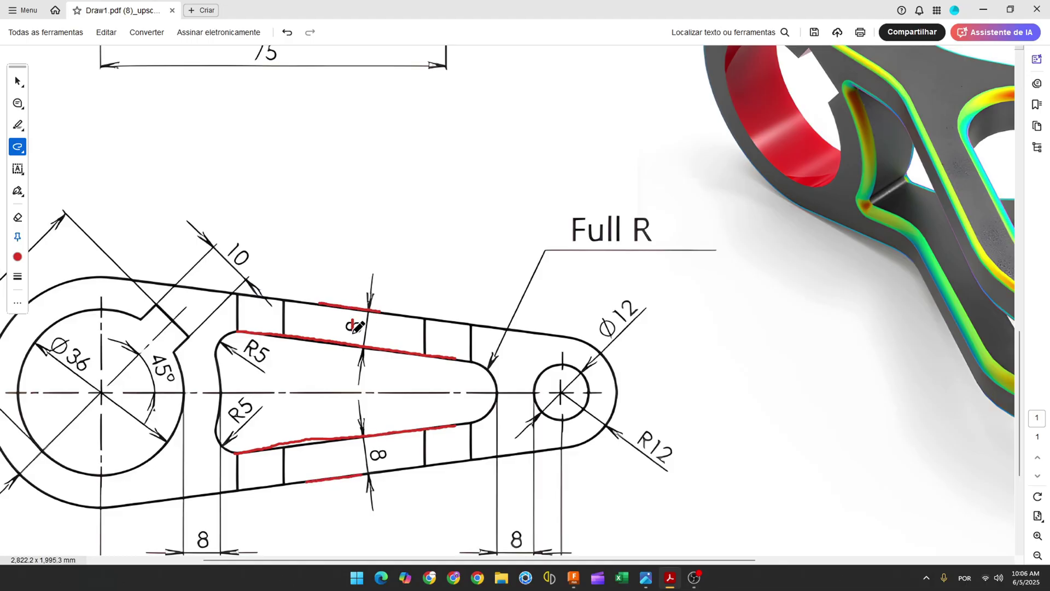
pyautogui.moveTo(377, 446); pyautogui.dragTo(378, 457)
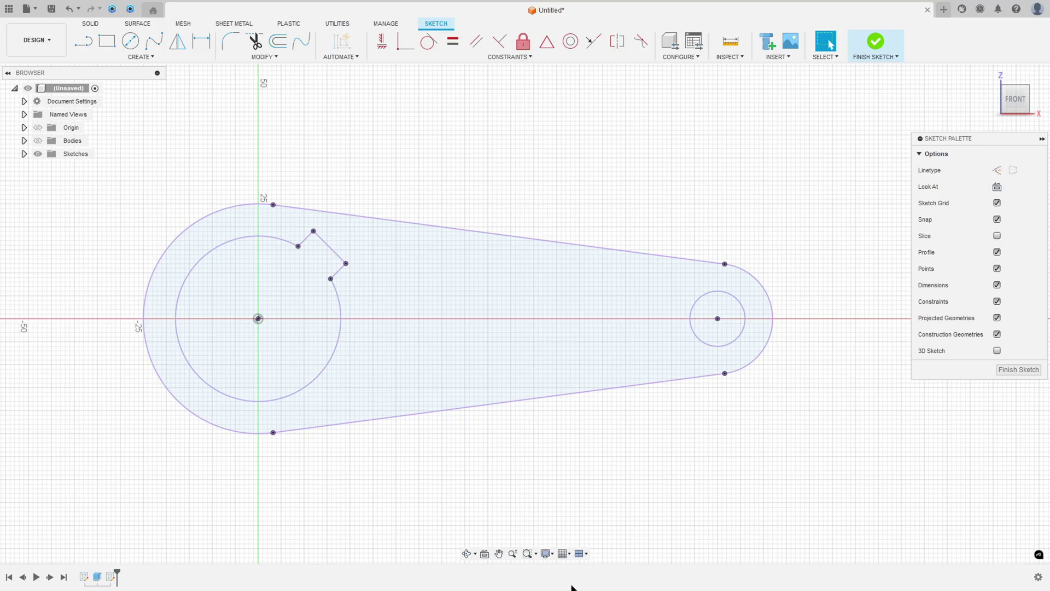
# Step: Return to Fusion and draw a line inside the profile, below and parallel to the upper sloped edge
pyautogui.click(83, 42)
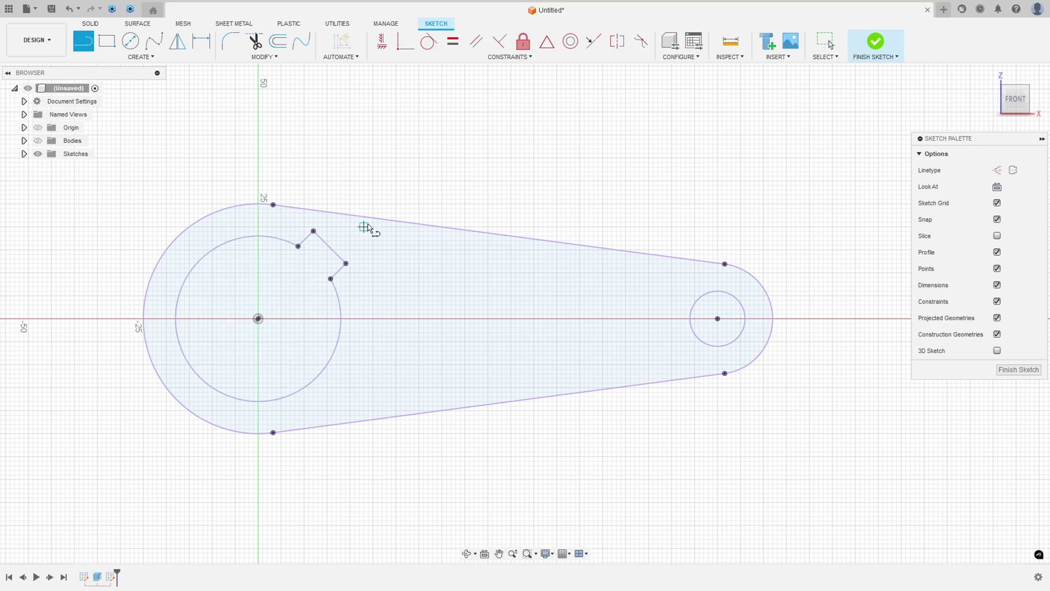
pyautogui.click(406, 259)
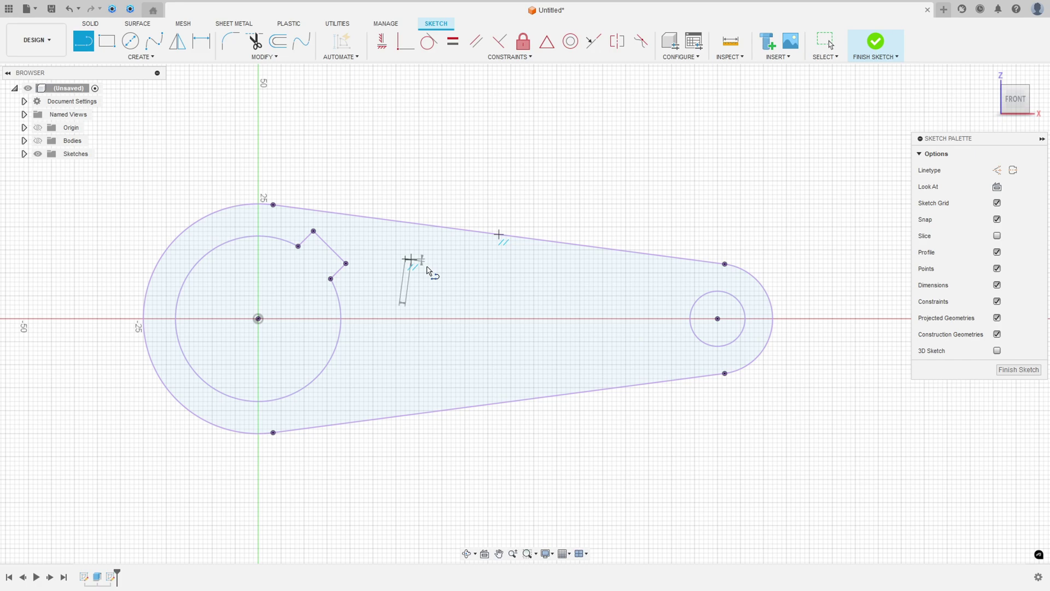
pyautogui.click(630, 288)
pyautogui.press('Escape')
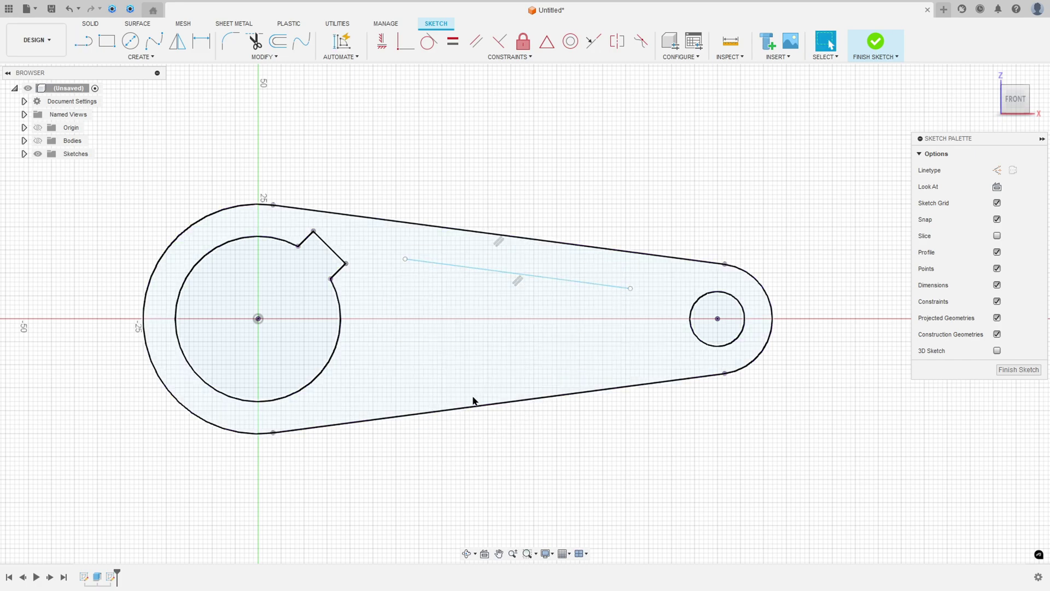
# Step: Draw a line about 41 mm long parallel to the lower sloped edge and delete the extra short segment beside it
pyautogui.press('l')
pyautogui.click(405, 391)
pyautogui.click(450, 386)
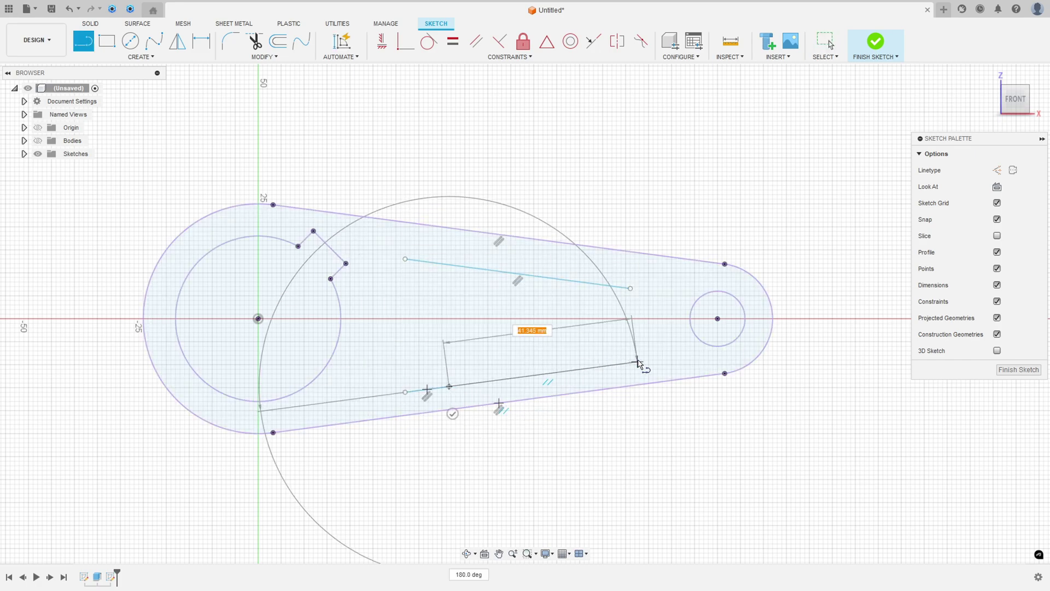
pyautogui.click(637, 362)
pyautogui.press('Escape')
pyautogui.click(430, 393)
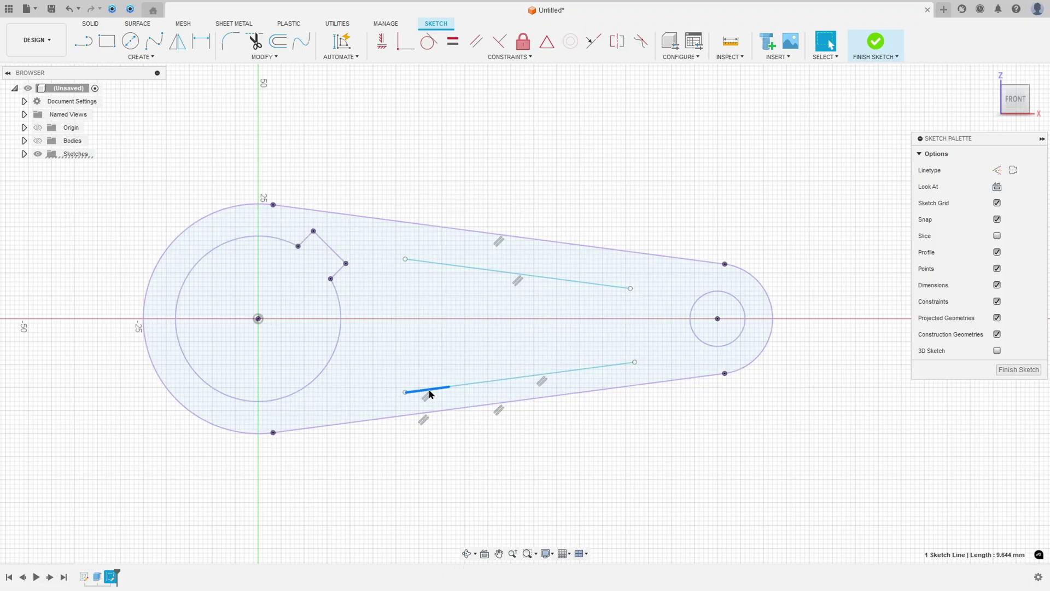
pyautogui.press('Delete')
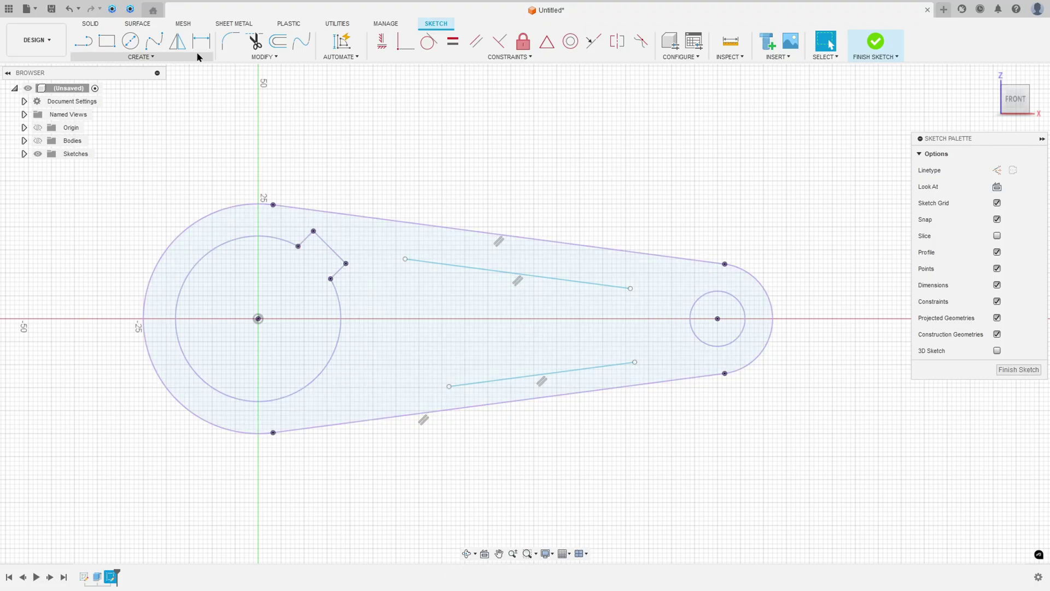
# Step: Try to apply a parallel constraint between the upper inner line and the upper outer edge
pyautogui.click(477, 47)
pyautogui.click(518, 274)
pyautogui.click(534, 239)
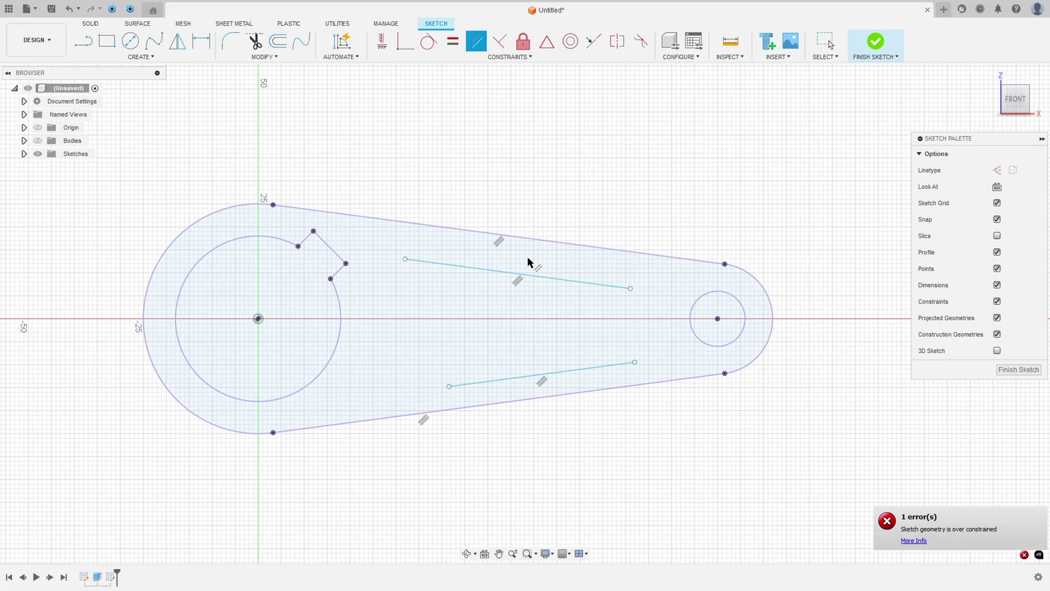
# Step: Try to apply a parallel constraint between the lower inner line and the lower outer edge
pyautogui.click(558, 372)
pyautogui.click(567, 394)
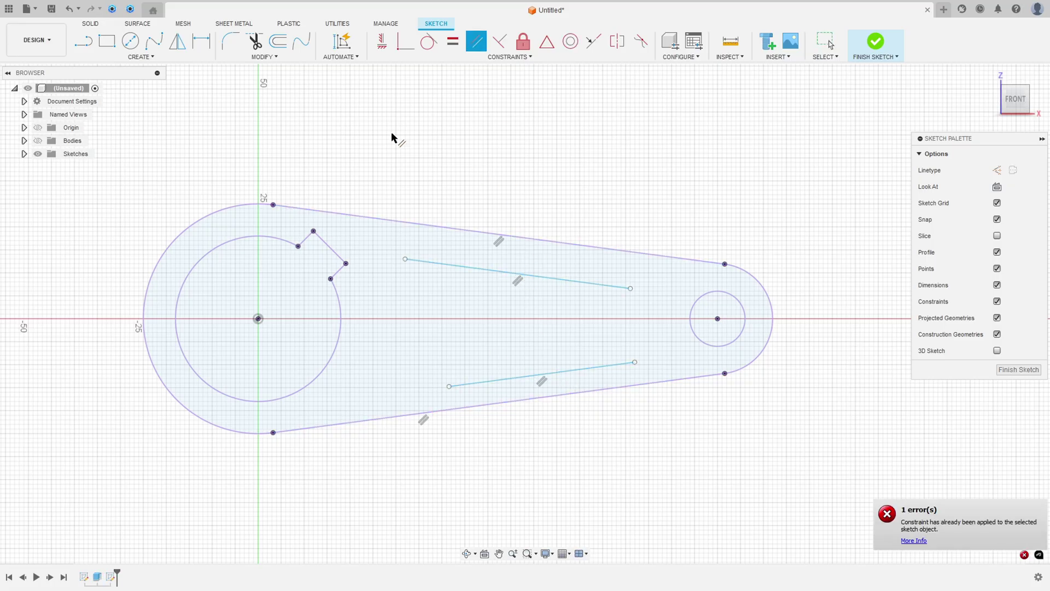
# Step: Dimension the upper inner line 8 mm from the upper outer edge
pyautogui.click(203, 42)
pyautogui.click(492, 269)
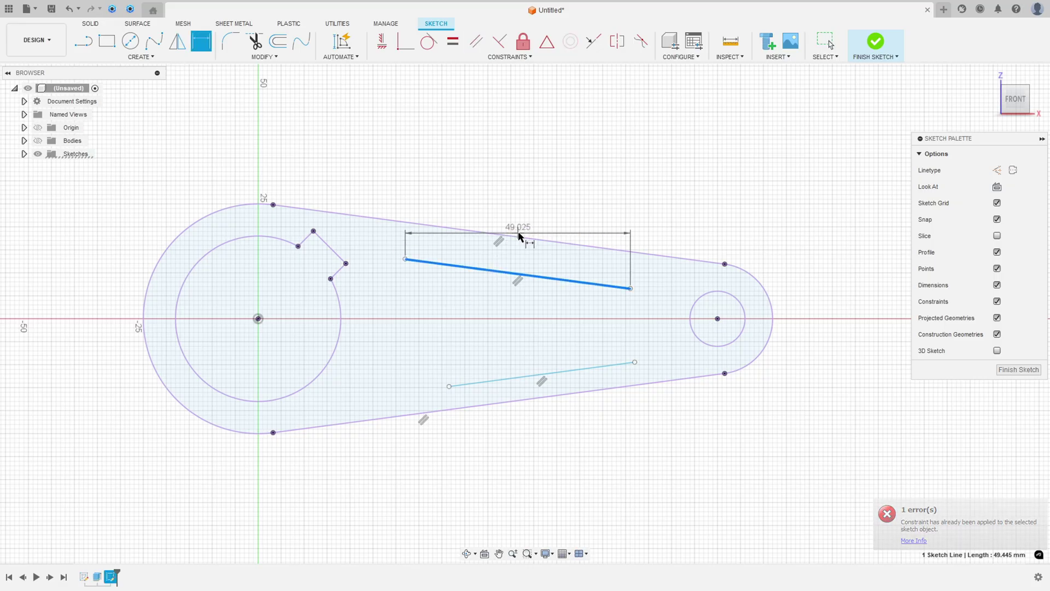
pyautogui.click(519, 239)
pyautogui.click(512, 257)
pyautogui.write('8')
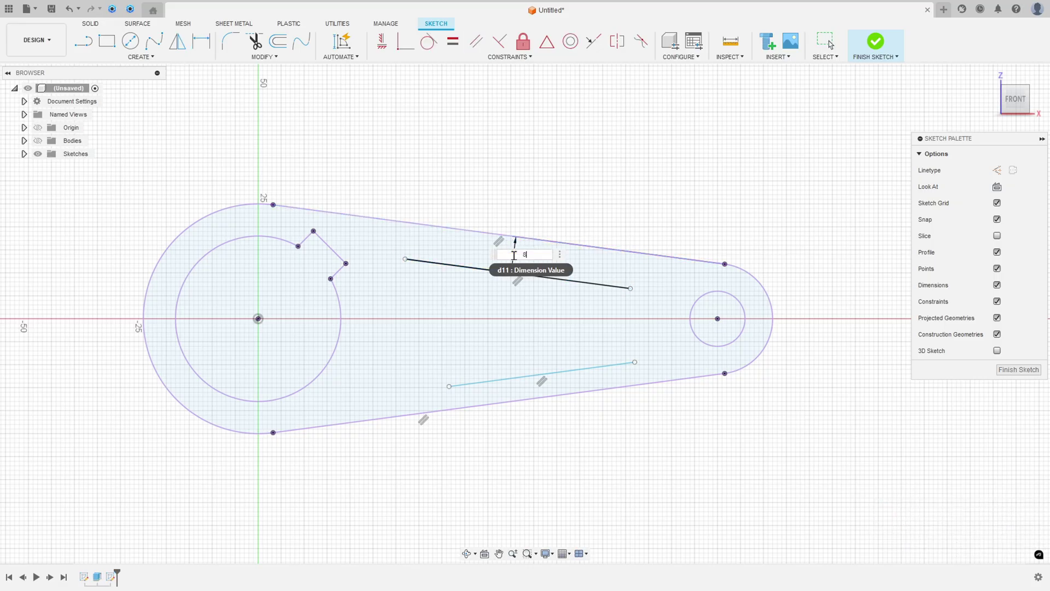
pyautogui.press('Return')
# Step: Dimension the lower inner line 8 mm from the lower outer edge
pyautogui.click(517, 378)
pyautogui.click(527, 399)
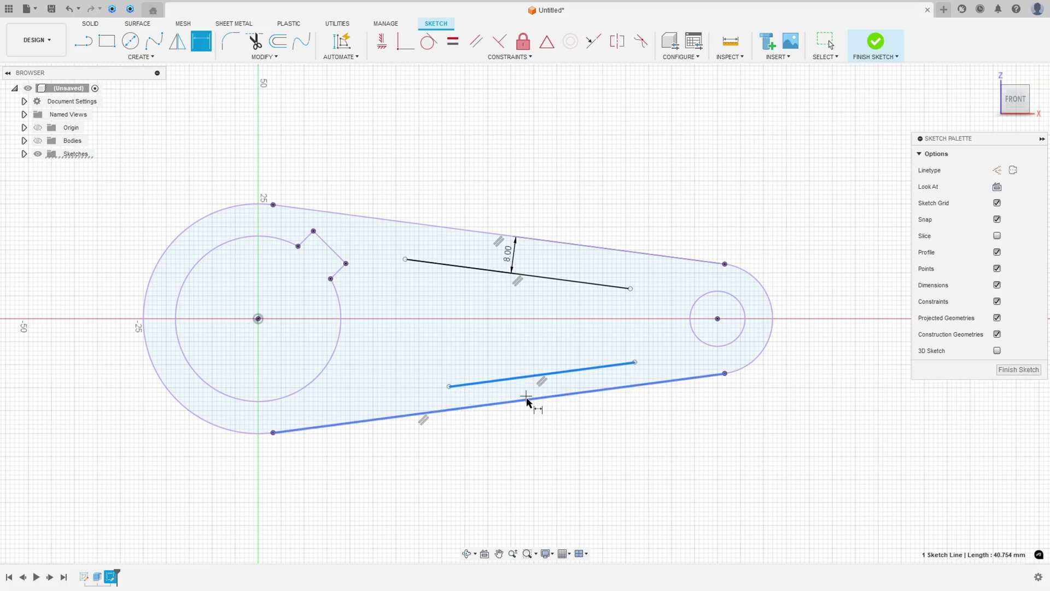
pyautogui.click(528, 446)
pyautogui.write('8')
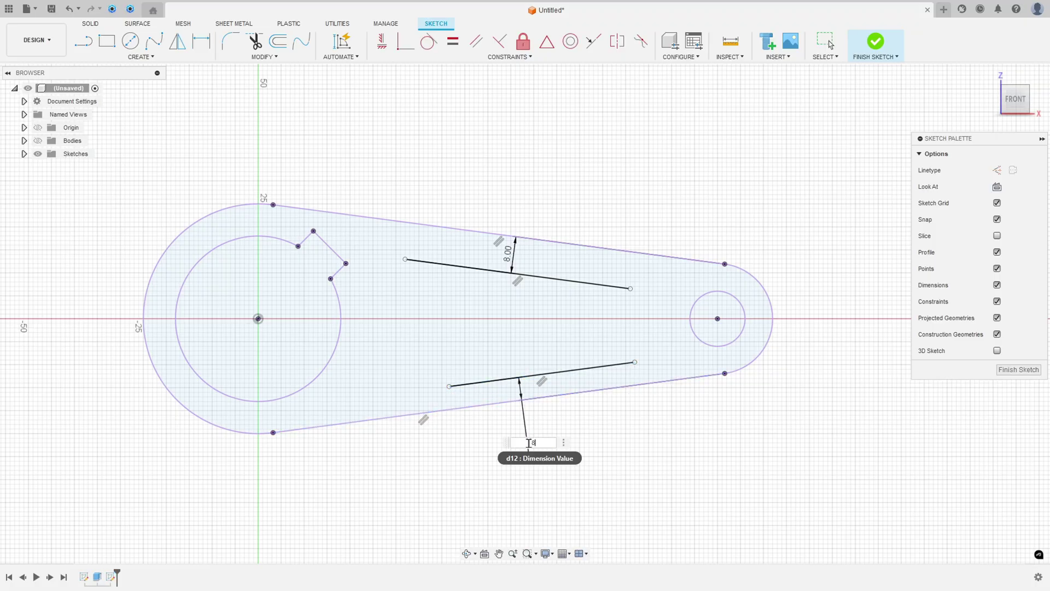
pyautogui.press('Return')
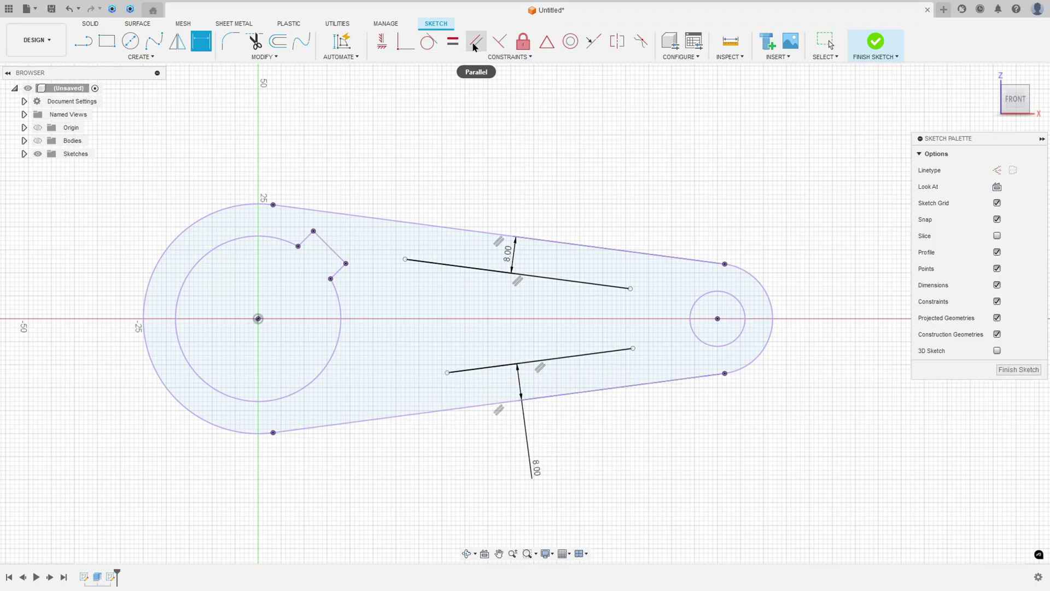
# Step: Make the two inner lines equal in length and reposition the lower 8 mm dimension closer to the middle of its line
pyautogui.click(453, 41)
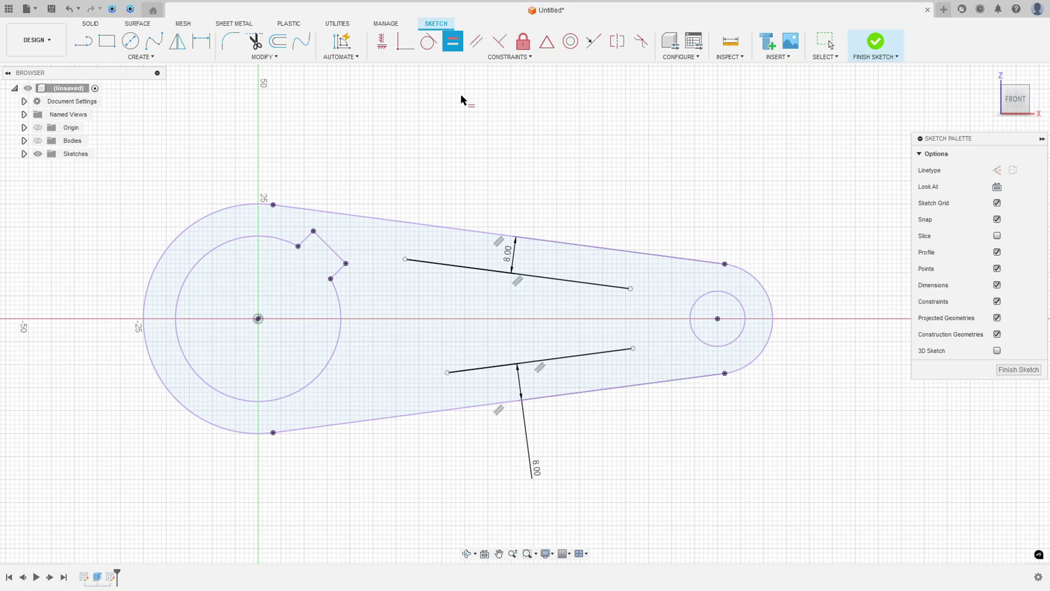
pyautogui.click(465, 268)
pyautogui.click(486, 367)
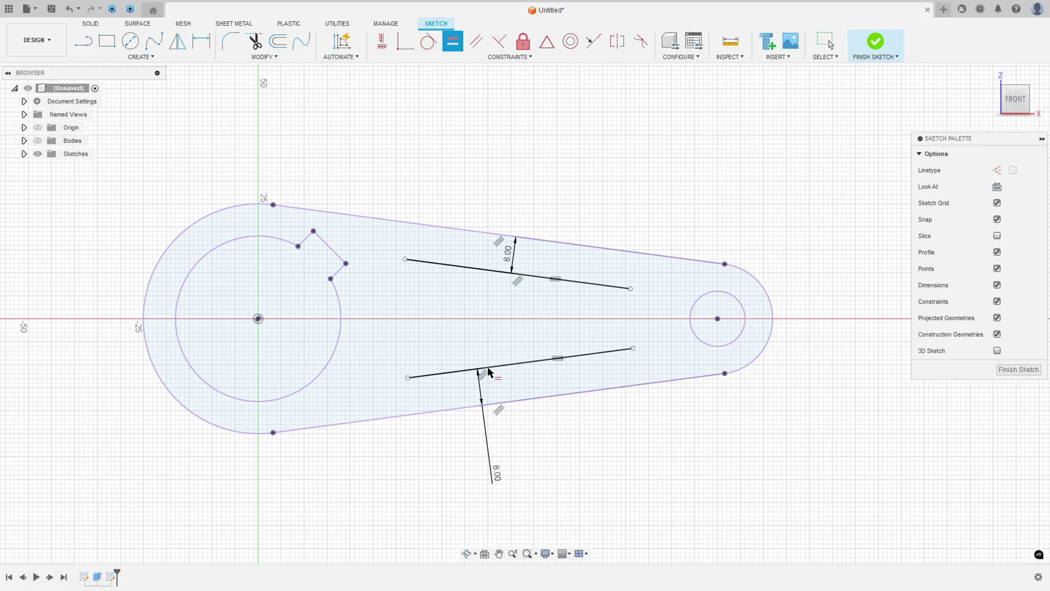
pyautogui.press('Escape')
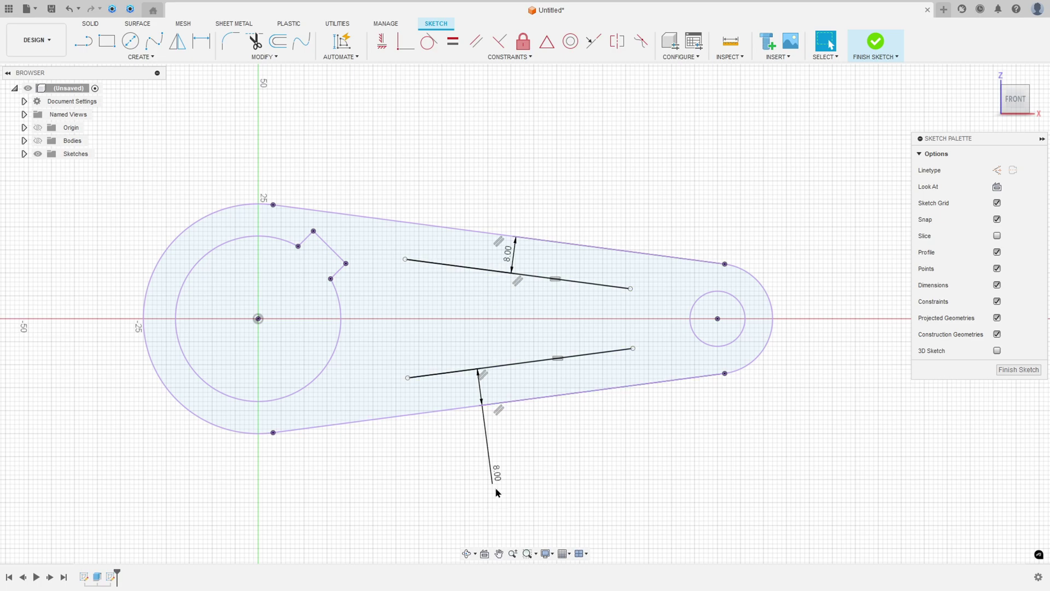
pyautogui.moveTo(496, 472); pyautogui.dragTo(547, 444)
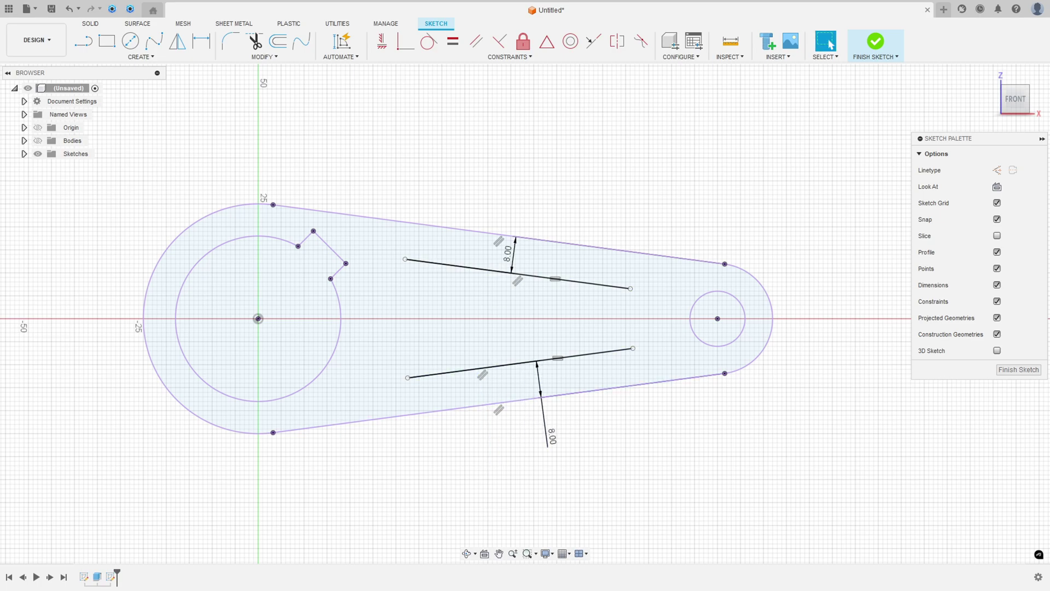
# Step: In the PDF drawing, strike through the Full R note in red and tick the pocket's two sloped edges near its rounded end
pyautogui.hotkey('alt', 'Tab')
pyautogui.moveTo(459, 361)
pyautogui.mouseDown()
pyautogui.moveTo(496, 376)
pyautogui.moveTo(495, 400)
pyautogui.moveTo(457, 424)
pyautogui.mouseUp()
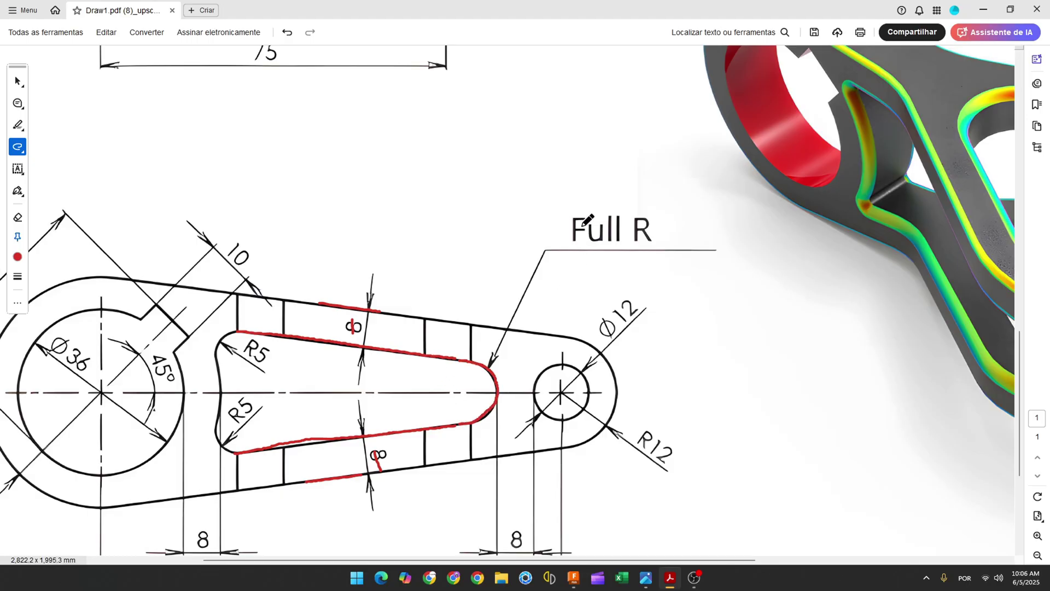
pyautogui.moveTo(567, 227); pyautogui.dragTo(655, 227)
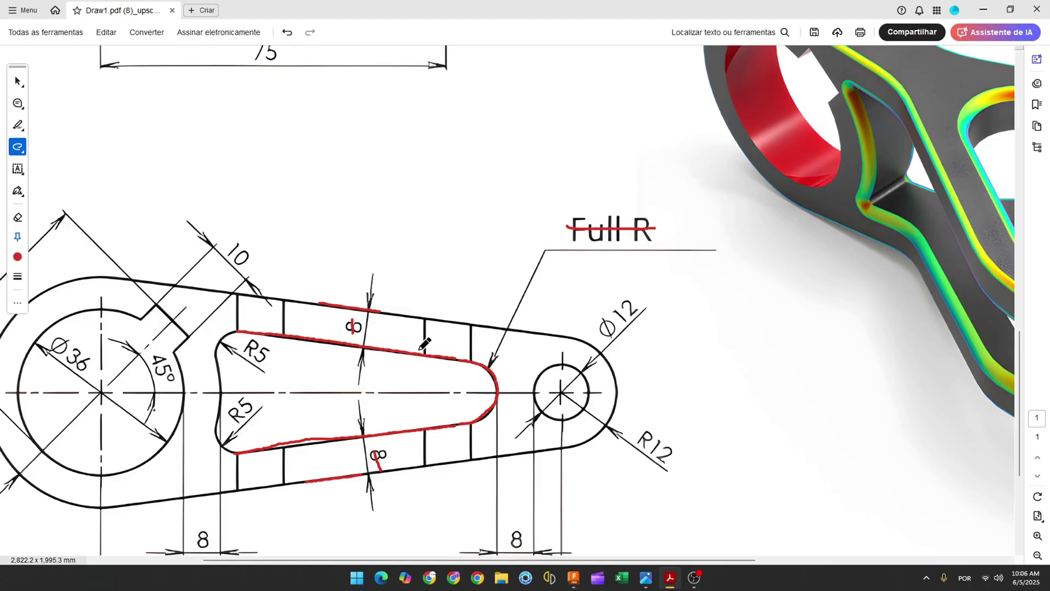
pyautogui.moveTo(418, 349); pyautogui.dragTo(417, 360)
pyautogui.moveTo(450, 420); pyautogui.dragTo(447, 441)
# Step: Mark the facing points of the pocket's rounded end and the Ø12 hole in red and strike through the 8 mm distance between them
pyautogui.scroll(-2, 497, 408)
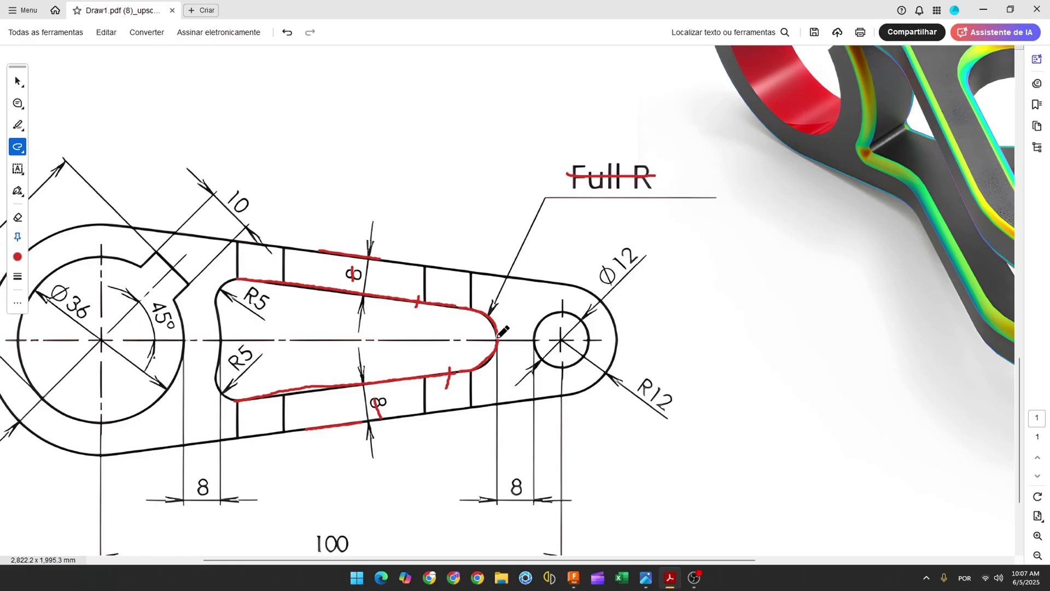
pyautogui.click(498, 340)
pyautogui.moveTo(508, 487); pyautogui.dragTo(523, 486)
# Step: Return to Fusion and draw a three-point arc joining the two inner lines' ends nearest the small hole
pyautogui.click(573, 585)
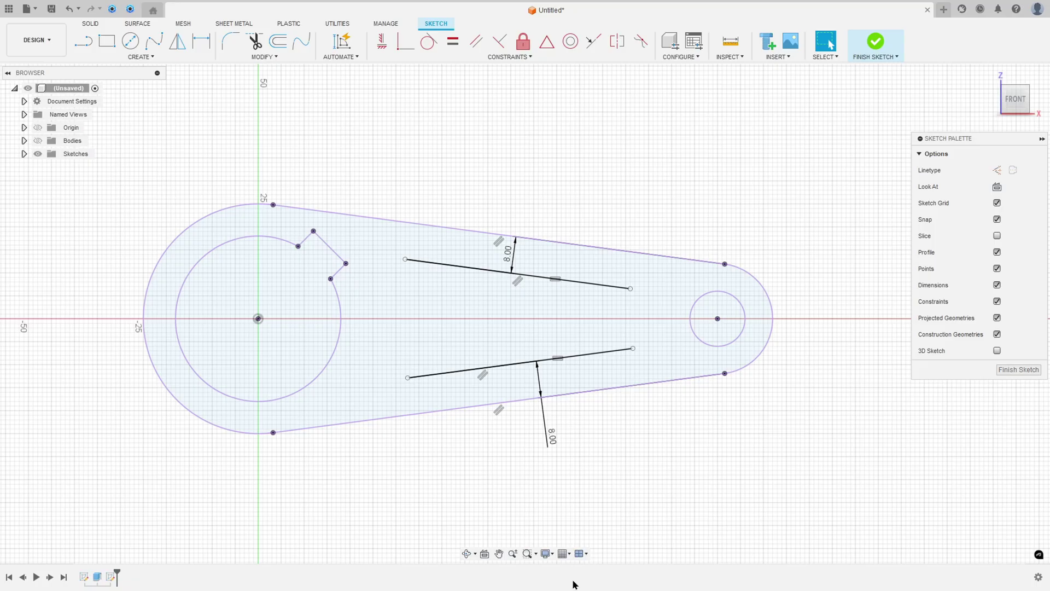
pyautogui.click(140, 57)
pyautogui.moveTo(124, 101)
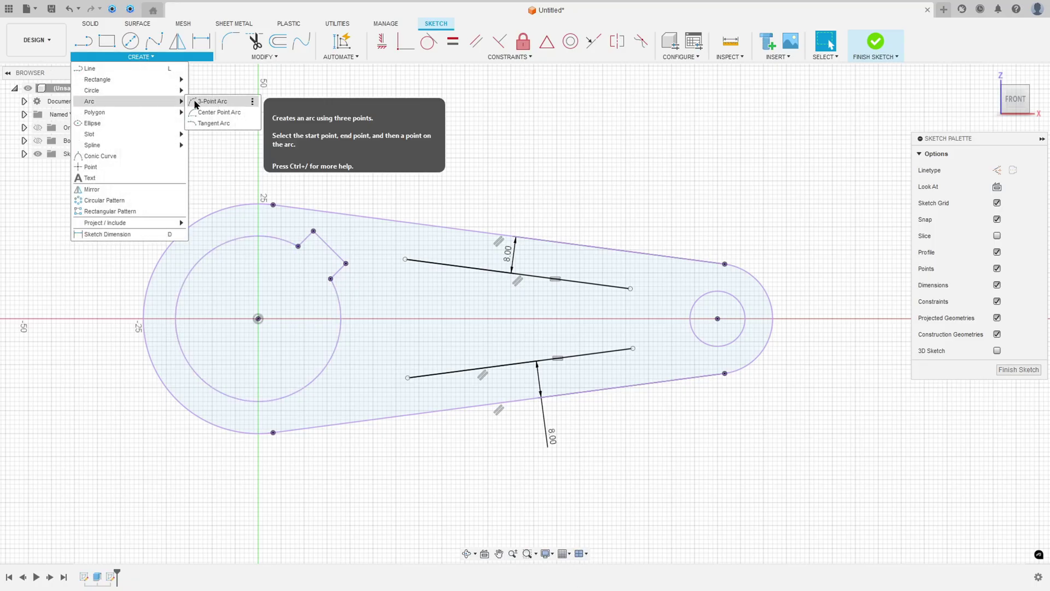
pyautogui.click(208, 101)
pyautogui.click(631, 289)
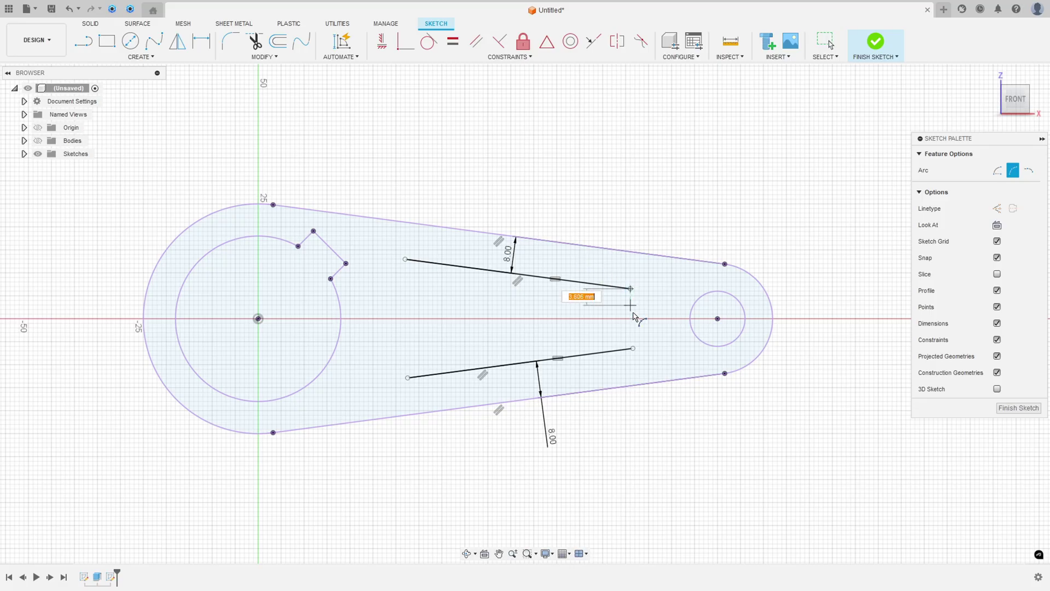
pyautogui.click(633, 349)
pyautogui.click(664, 331)
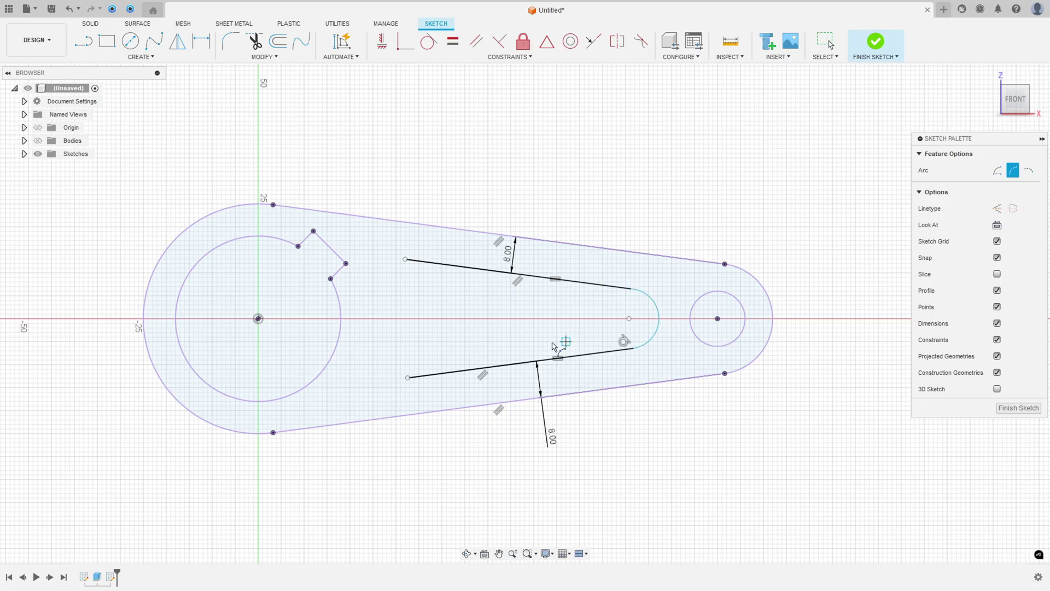
pyautogui.press('Escape')
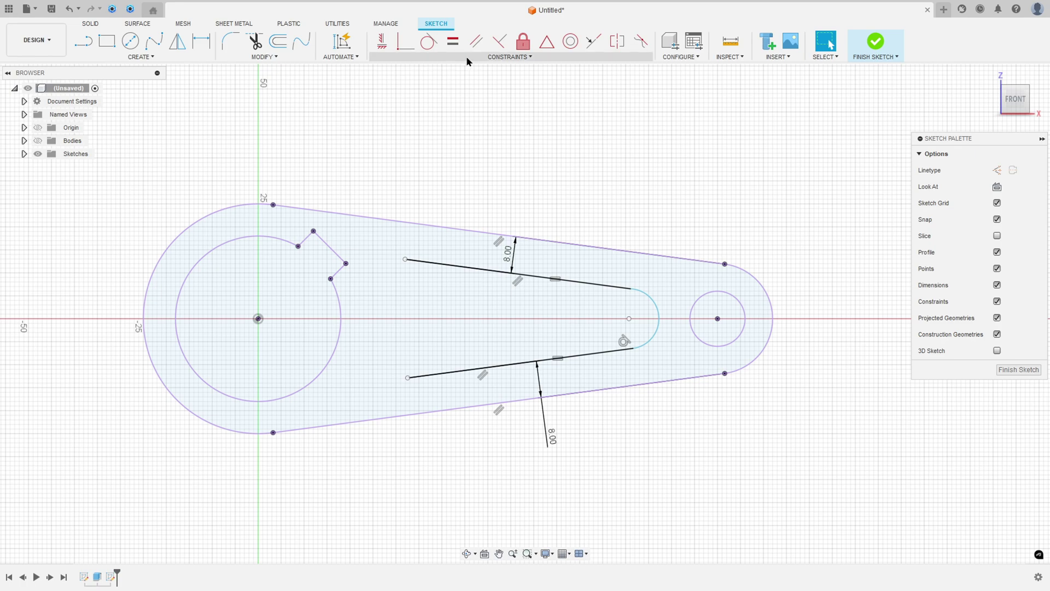
# Step: Make the end arc tangent to the upper inner line
pyautogui.click(429, 41)
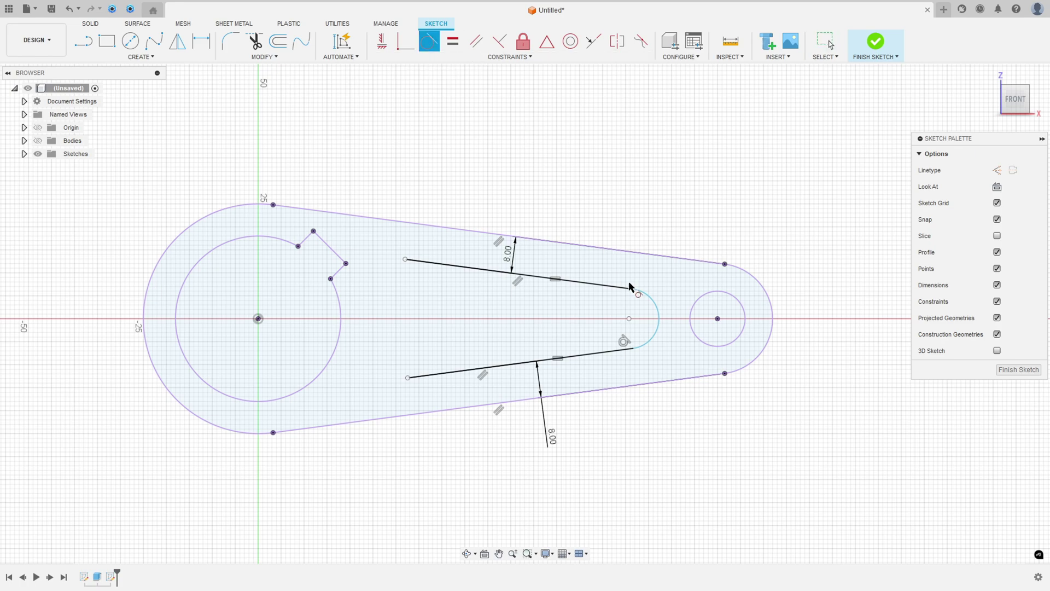
pyautogui.click(641, 293)
pyautogui.click(615, 290)
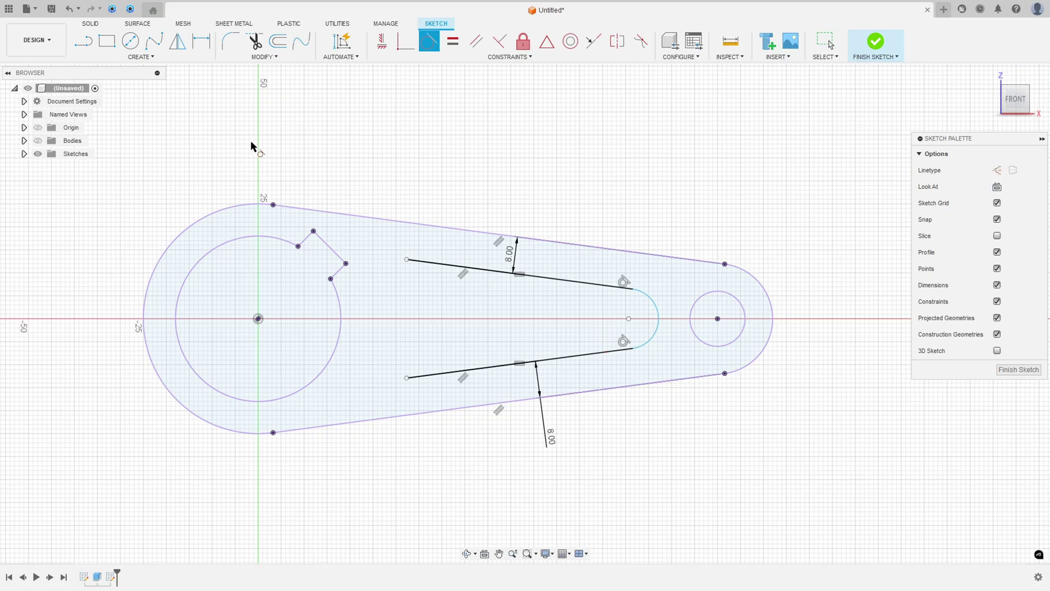
# Step: Place sketch points at the midpoint of the end arc and on the small hole's edge facing it, on the horizontal axis
pyautogui.click(142, 57)
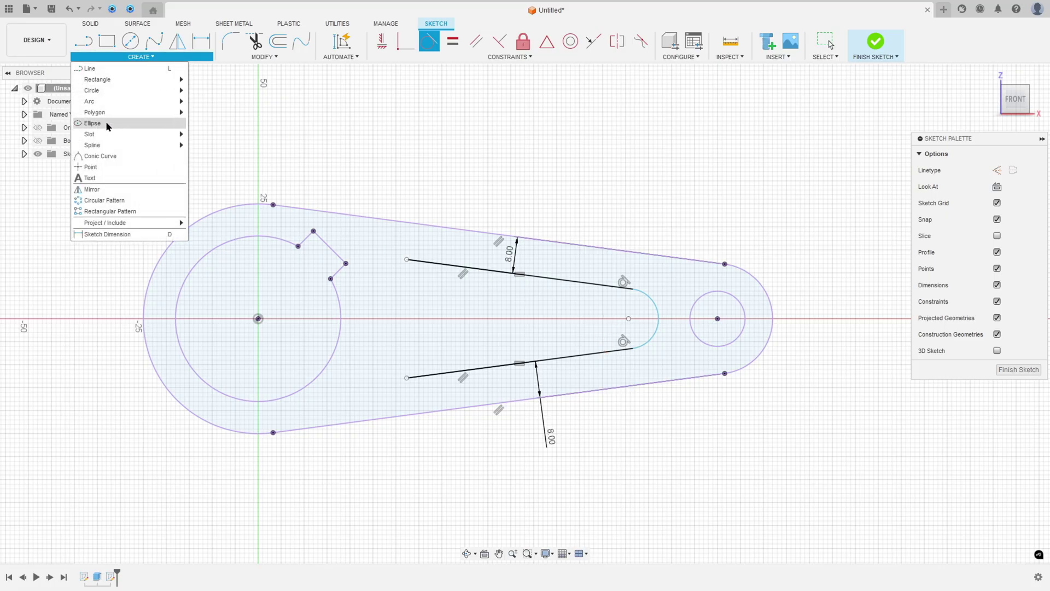
pyautogui.click(128, 167)
pyautogui.scroll(3, 641, 302)
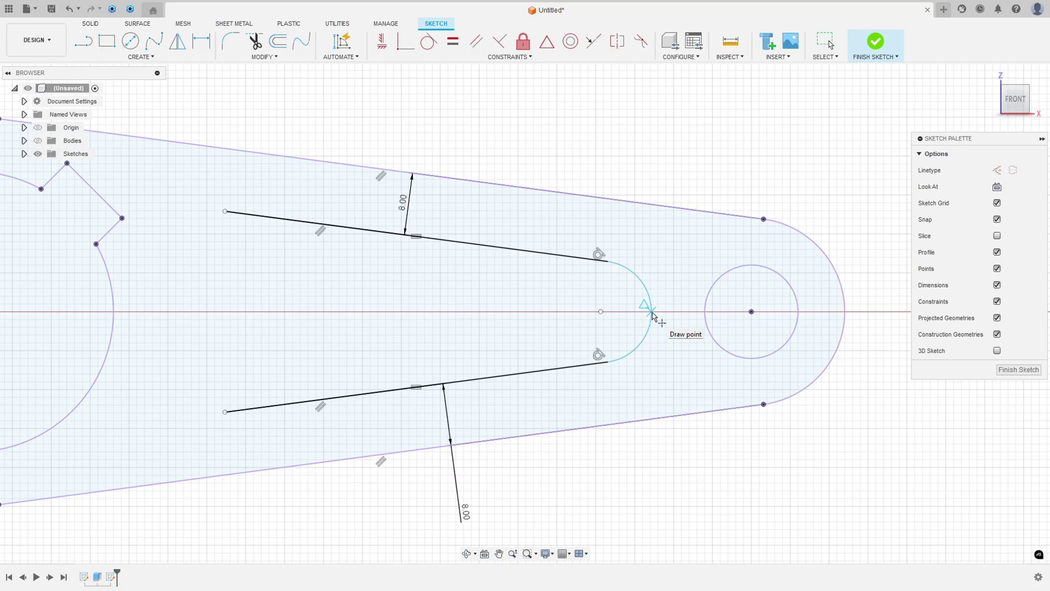
pyautogui.click(652, 311)
pyautogui.press('l')
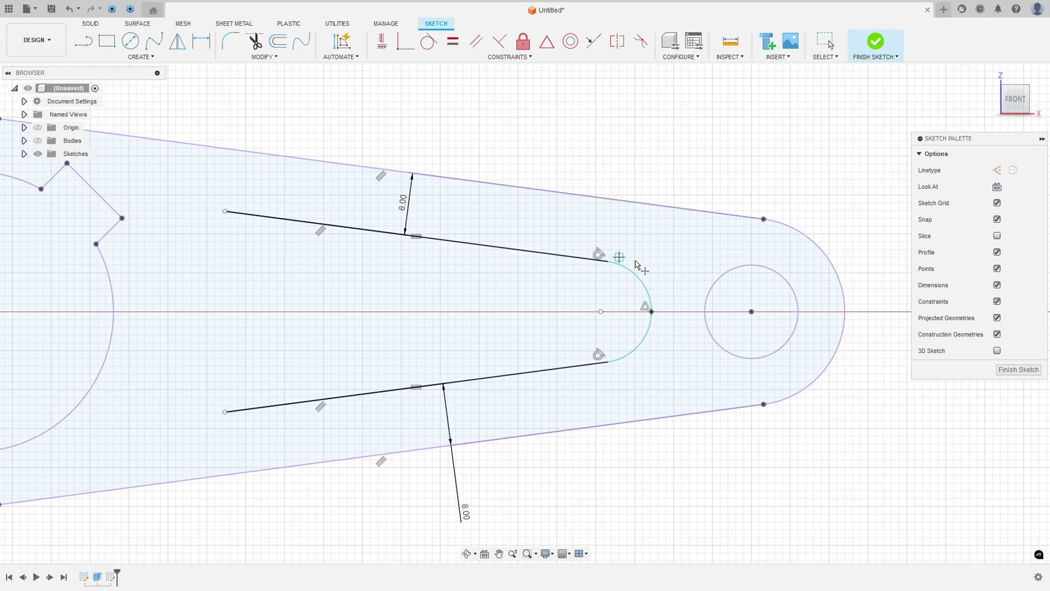
pyautogui.click(651, 311)
pyautogui.click(705, 313)
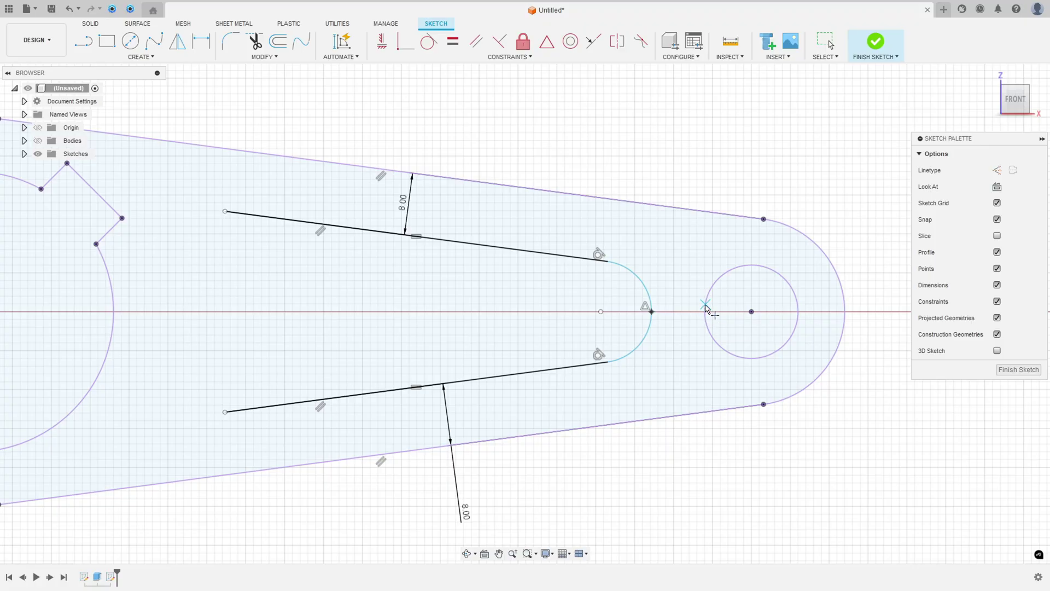
# Step: Dimension the two sketch points 8 mm apart and constrain the hole-edge point horizontally with the small hole's centre
pyautogui.click(201, 43)
pyautogui.click(651, 311)
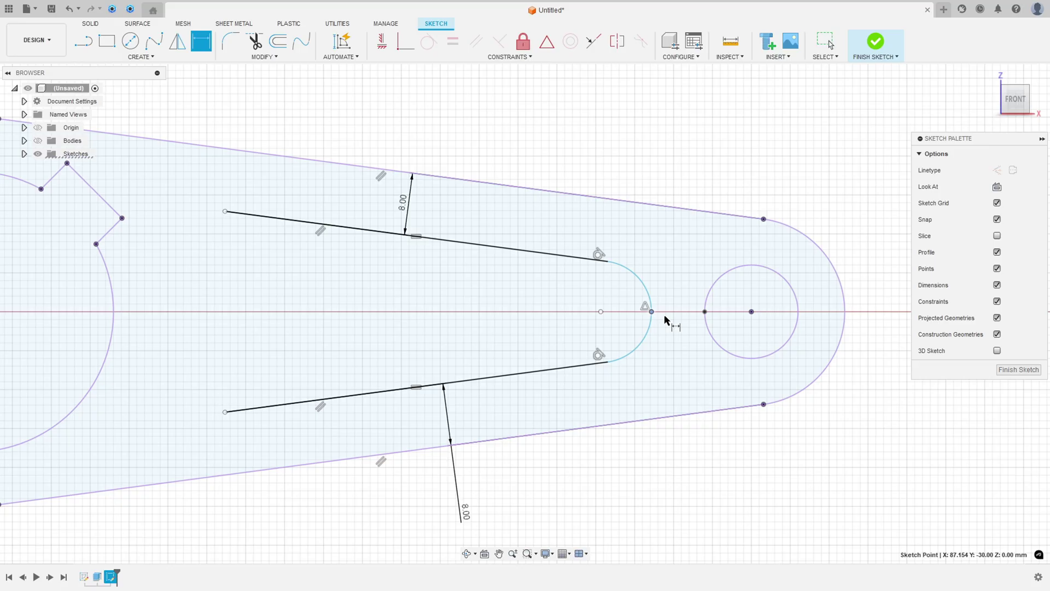
pyautogui.click(704, 311)
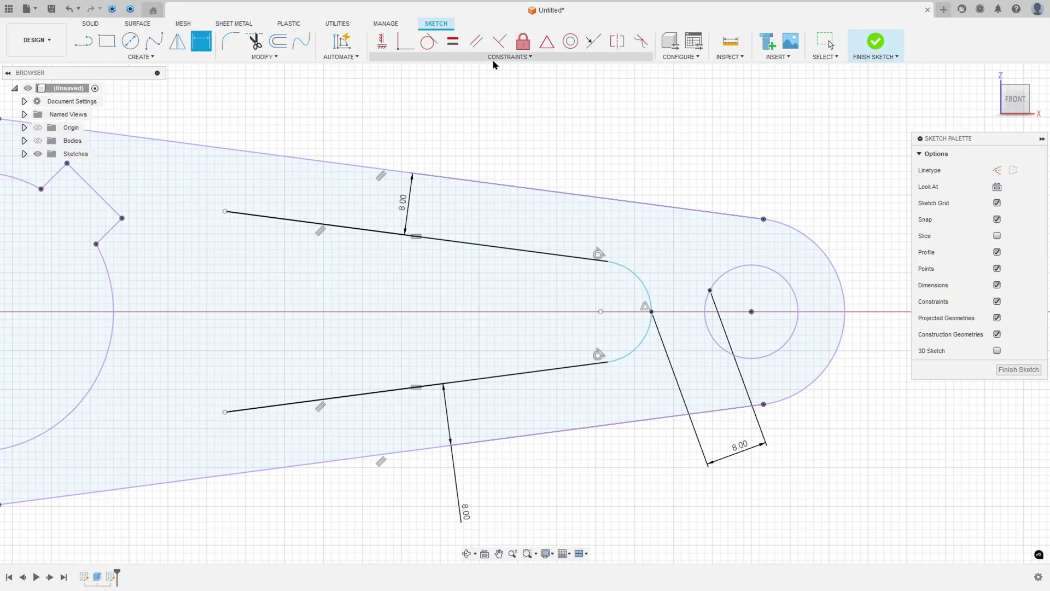
pyautogui.click(382, 43)
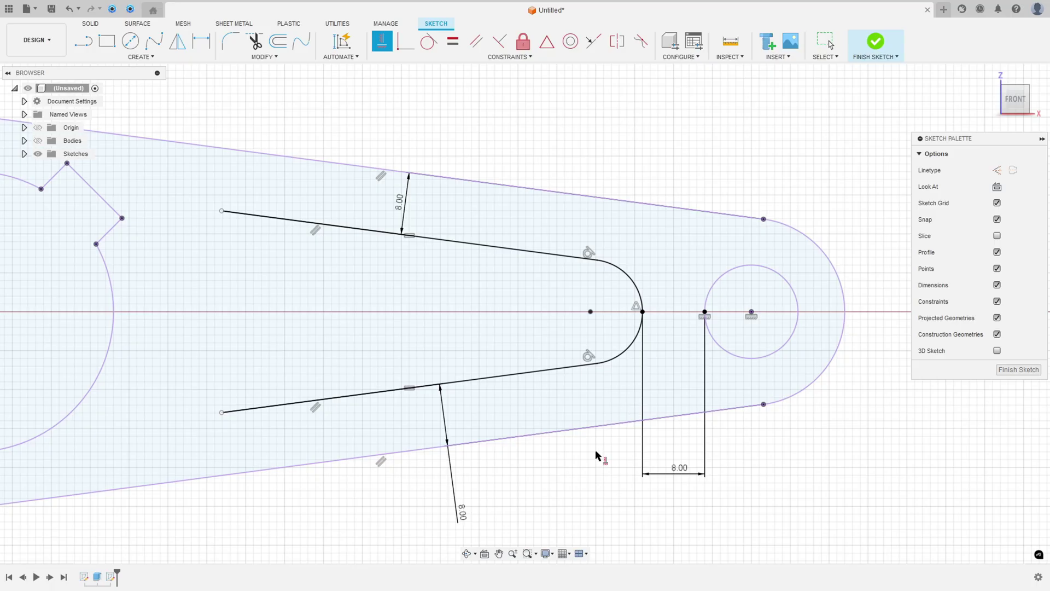
pyautogui.scroll(-5, 599, 458)
pyautogui.moveTo(540, 464); pyautogui.dragTo(581, 392, button='middle')
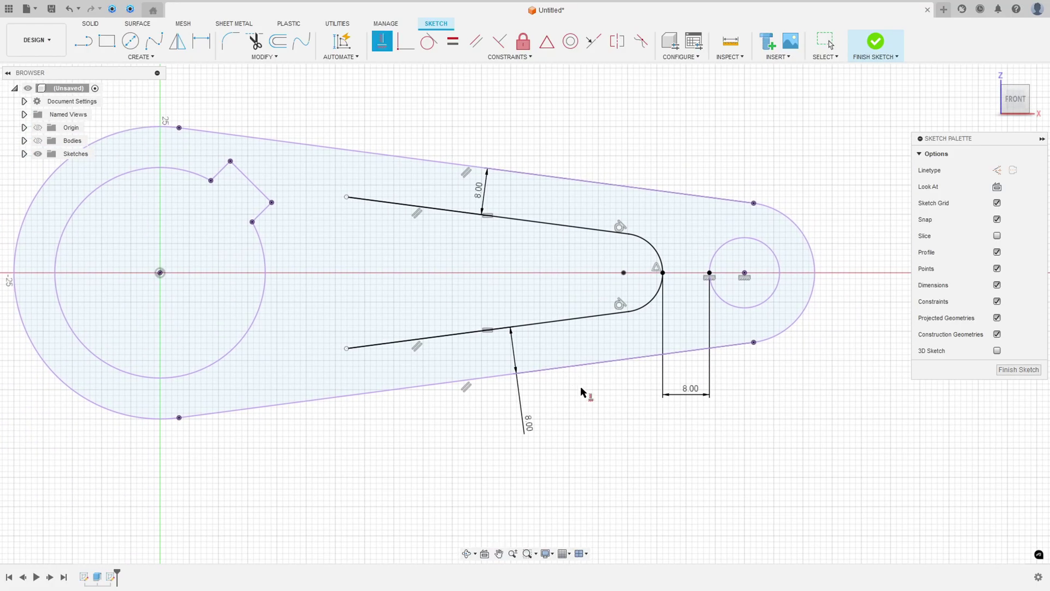
pyautogui.press('Escape')
pyautogui.moveTo(684, 389); pyautogui.dragTo(736, 375, button='middle')
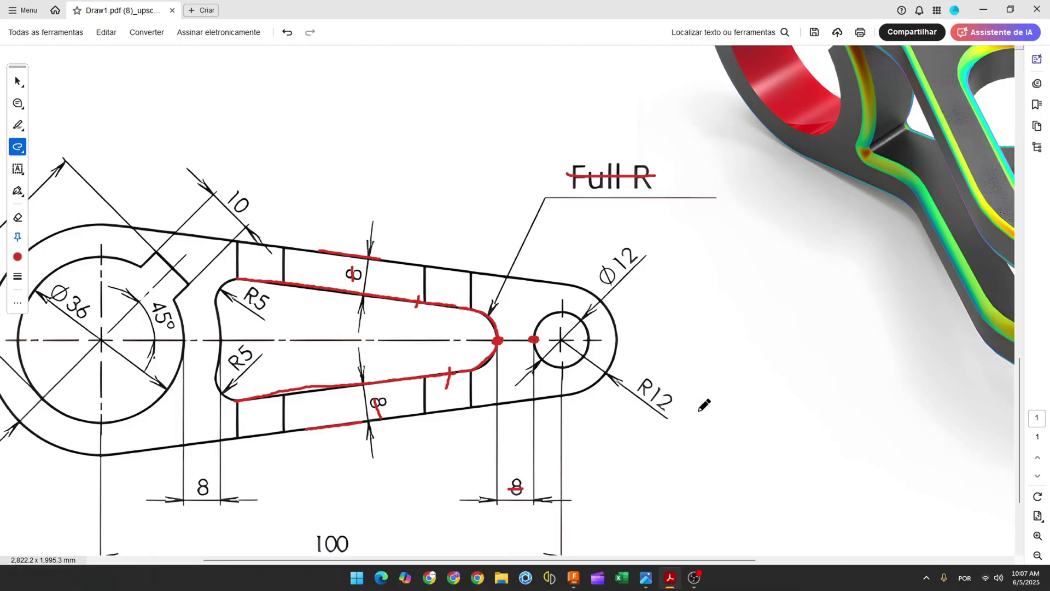
# Step: In the PDF drawing, trace the pocket's curved inner edge, strike through the Ø36 and 8 mm dimensions, and write 26 in red
pyautogui.moveTo(214, 301); pyautogui.dragTo(222, 351)
pyautogui.moveTo(57, 292); pyautogui.dragTo(86, 315)
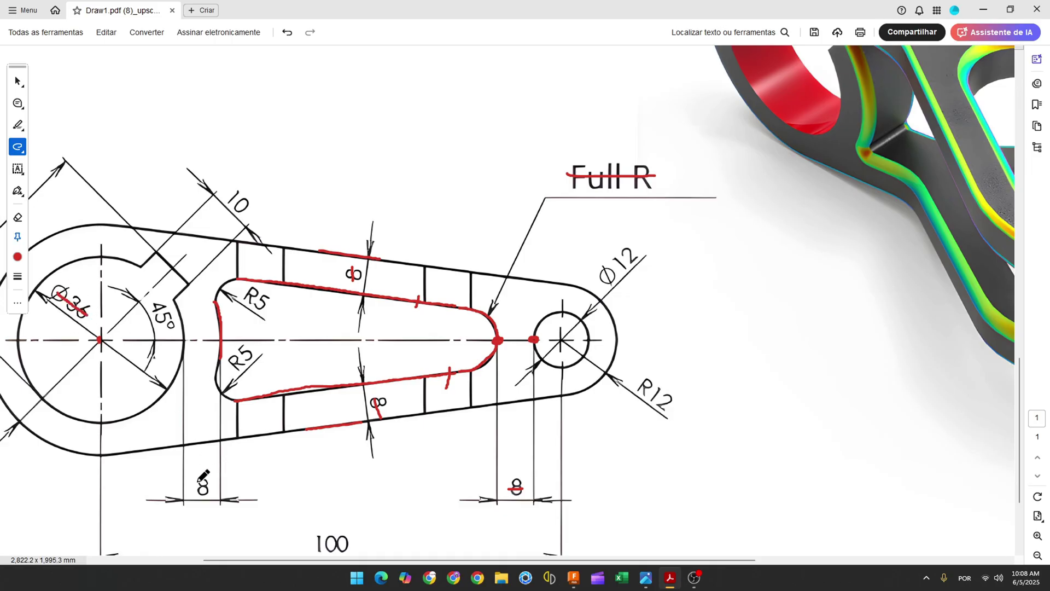
pyautogui.moveTo(190, 496); pyautogui.dragTo(204, 484)
pyautogui.moveTo(179, 131); pyautogui.dragTo(211, 140)
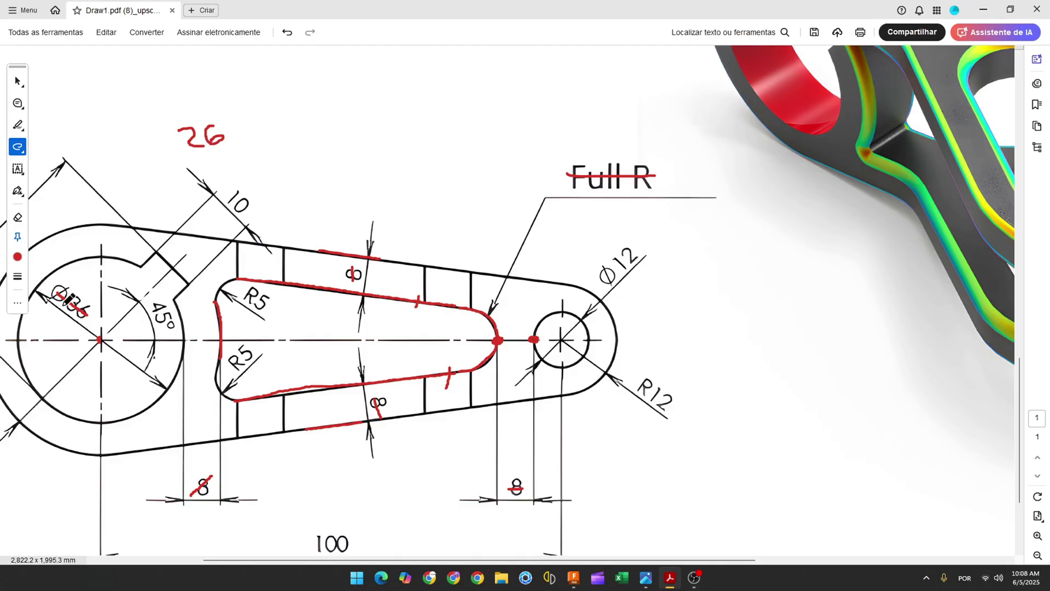
pyautogui.moveTo(59, 294); pyautogui.dragTo(84, 312)
# Step: Switch to Fusion and sketch a centre-point arc of 26 mm radius about the origin between the inner lines, placing its radius dimension inside the pocket
pyautogui.click(574, 577)
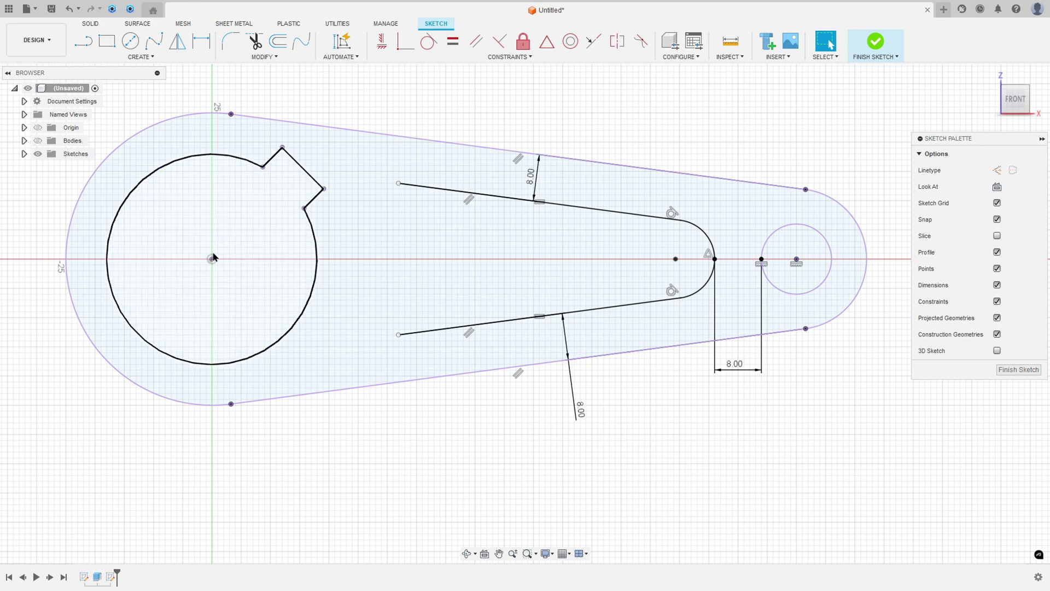
pyautogui.click(166, 57)
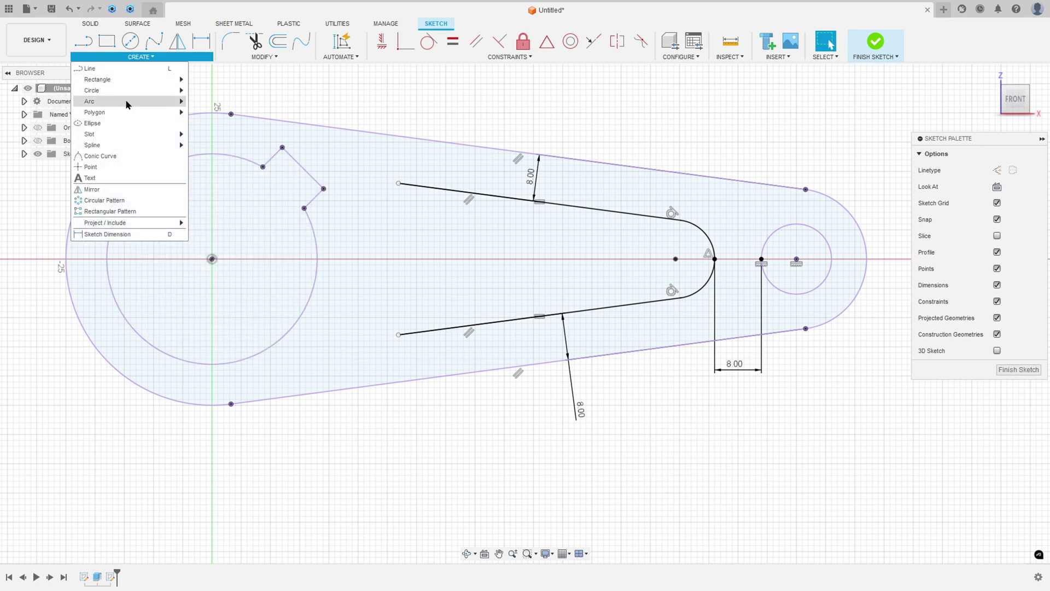
pyautogui.moveTo(126, 102)
pyautogui.click(202, 116)
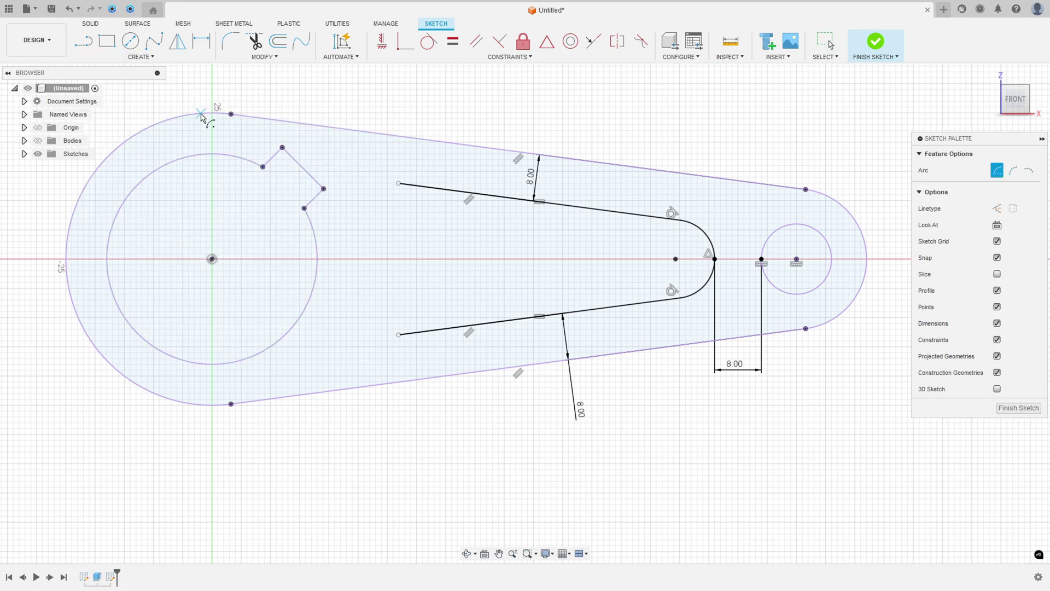
pyautogui.click(212, 259)
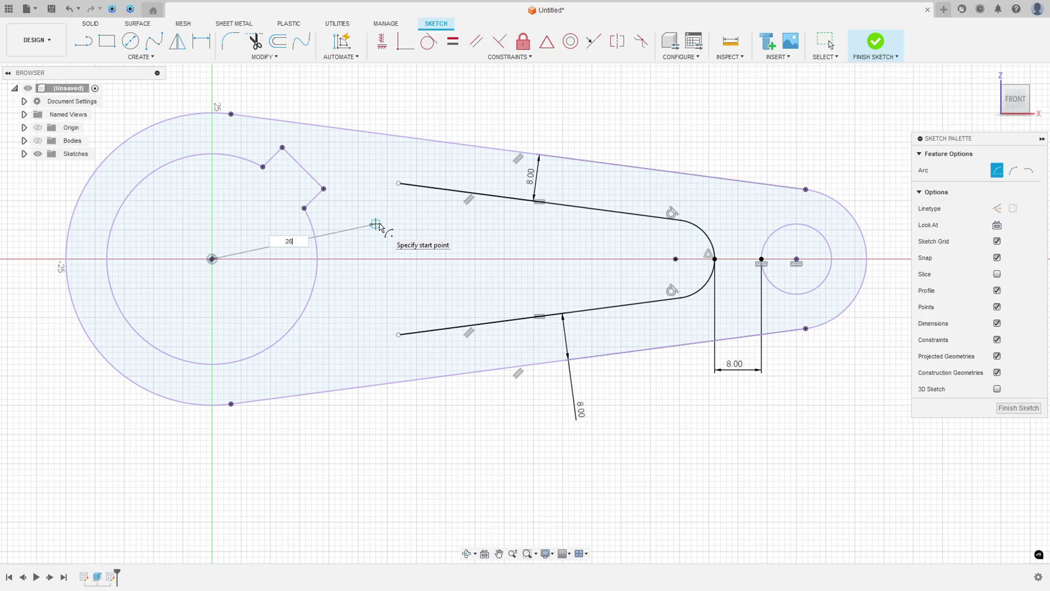
pyautogui.press('Tab')
pyautogui.click(360, 221)
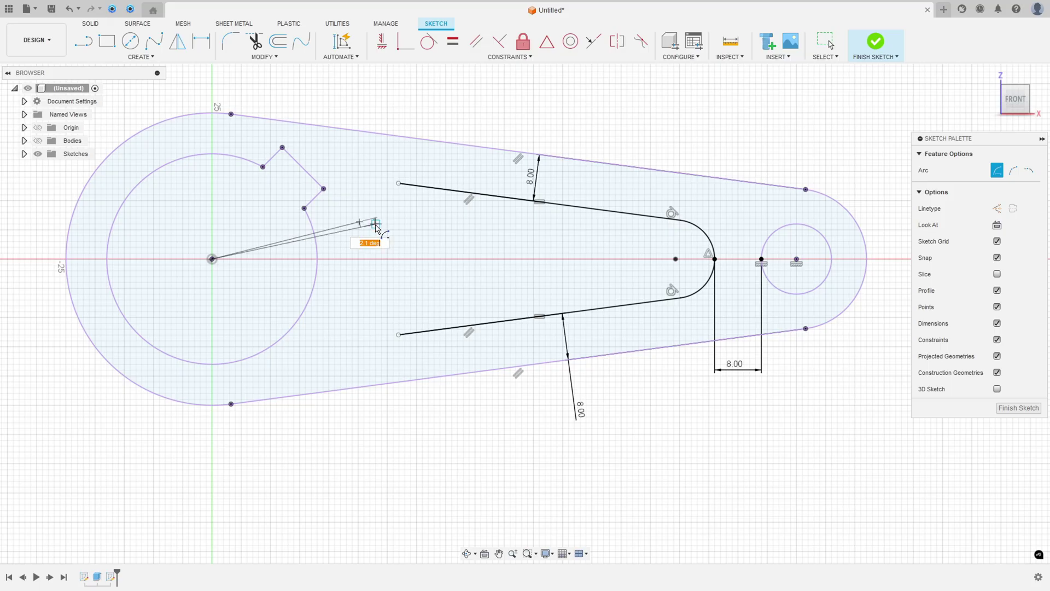
pyautogui.click(365, 313)
pyautogui.press('Escape')
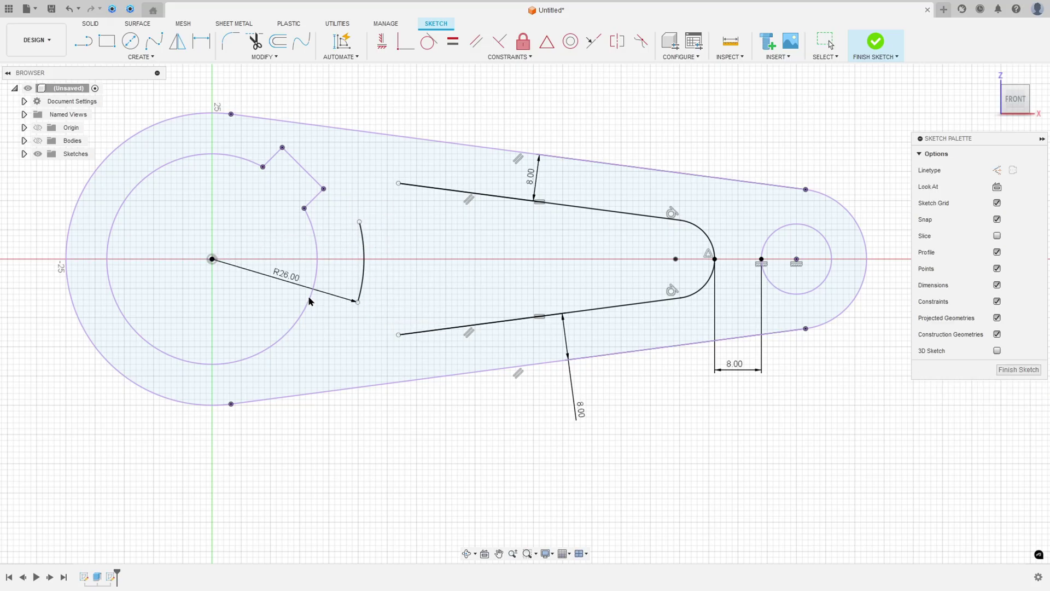
pyautogui.moveTo(329, 272); pyautogui.dragTo(435, 260)
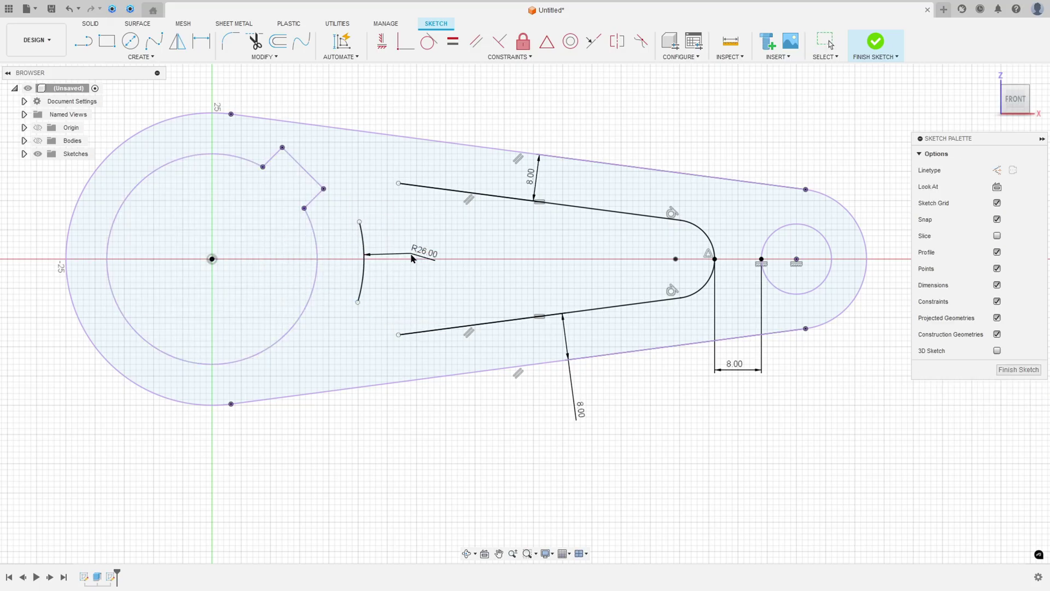
# Step: In the PDF drawing, trace the pocket's two rounded corners in red, strike through both R5 labels and mark the edges adjoining the upper corner
pyautogui.hotkey('alt', 'Tab')
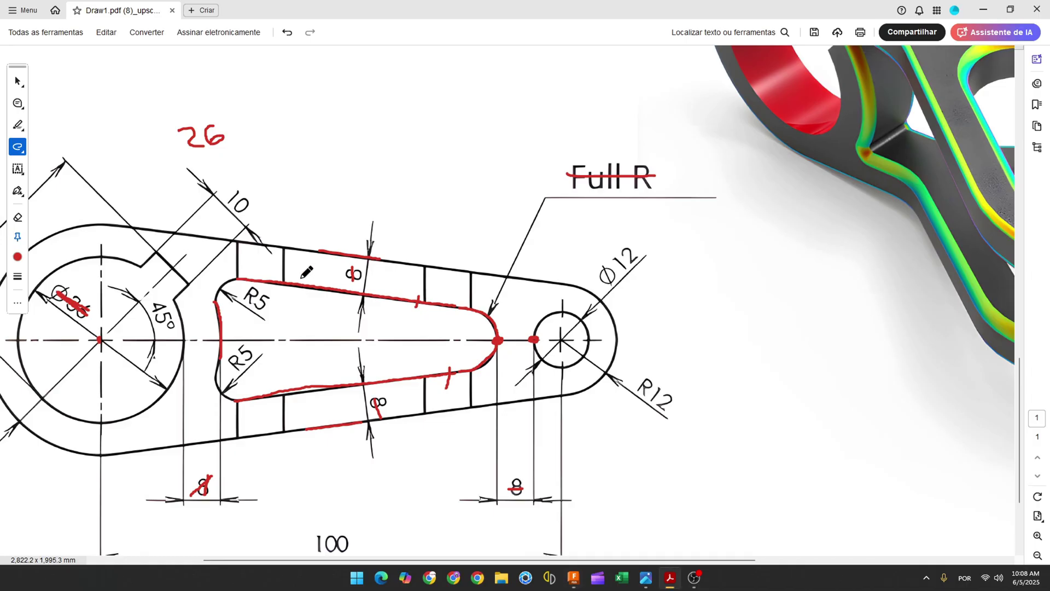
pyautogui.moveTo(228, 278); pyautogui.dragTo(214, 304)
pyautogui.moveTo(220, 371); pyautogui.dragTo(239, 401)
pyautogui.moveTo(231, 363); pyautogui.dragTo(273, 340)
pyautogui.moveTo(255, 295); pyautogui.dragTo(275, 311)
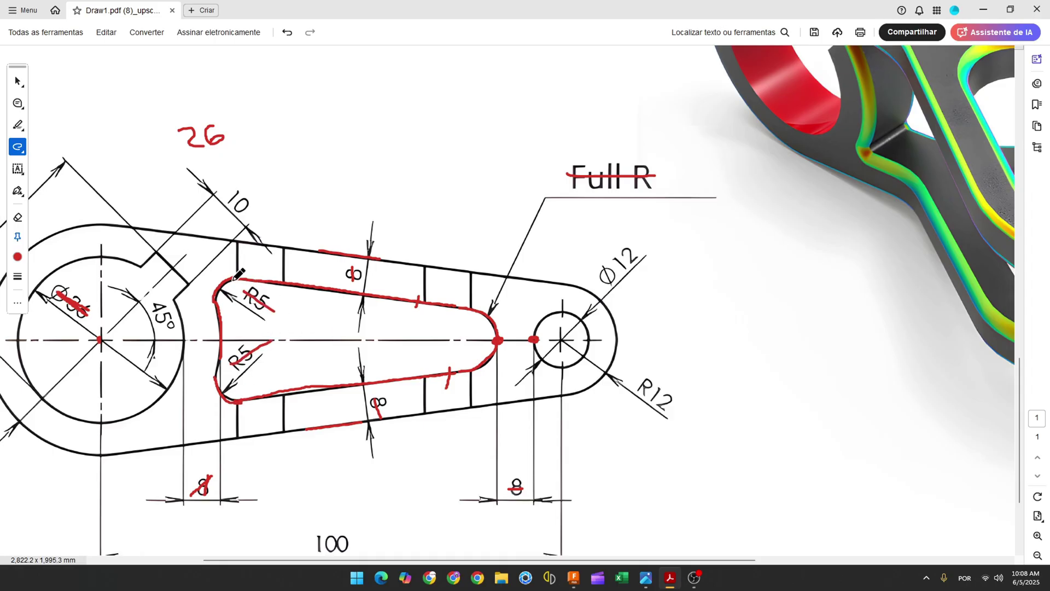
pyautogui.moveTo(235, 278); pyautogui.dragTo(216, 300)
pyautogui.moveTo(298, 276); pyautogui.dragTo(295, 295)
pyautogui.moveTo(209, 316)
pyautogui.mouseDown()
pyautogui.moveTo(230, 323)
pyautogui.moveTo(219, 335)
pyautogui.mouseUp()
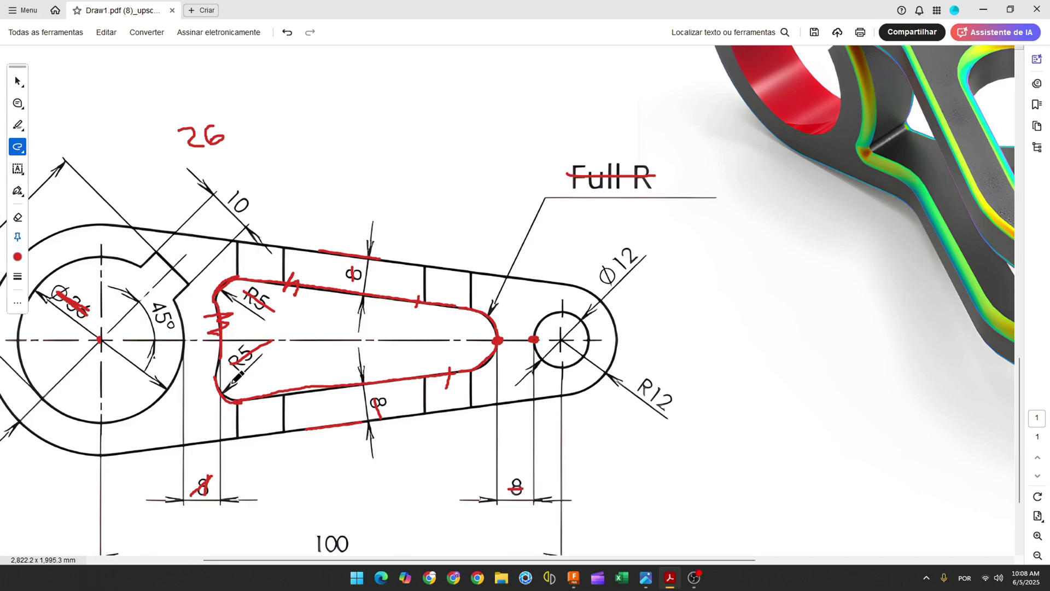
# Step: In Fusion, join the 26 mm radius arc to both inner lines with three-point corner arcs and make them tangent to those lines
pyautogui.click(573, 577)
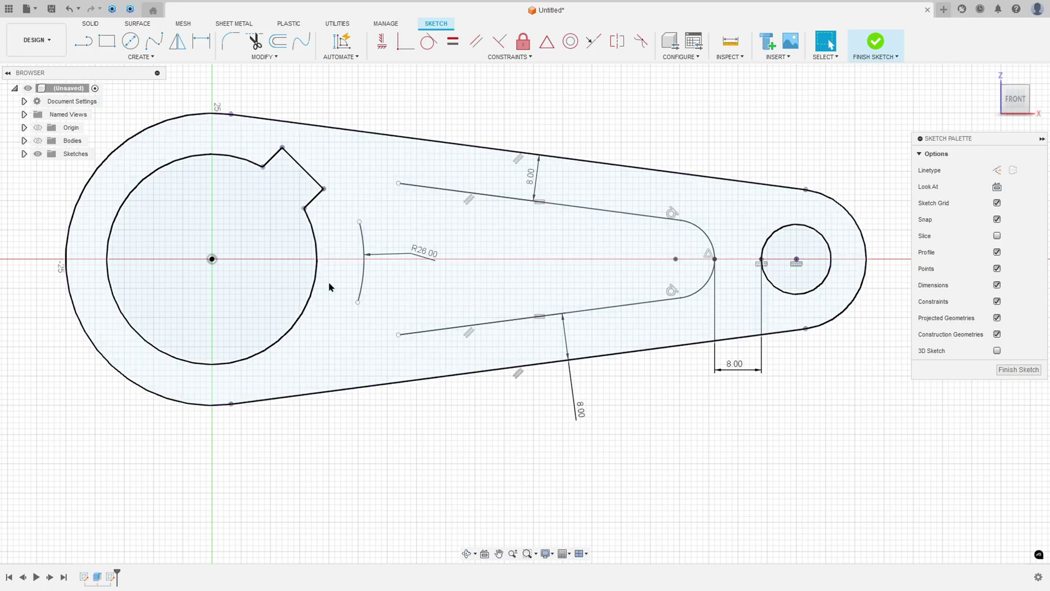
pyautogui.click(141, 57)
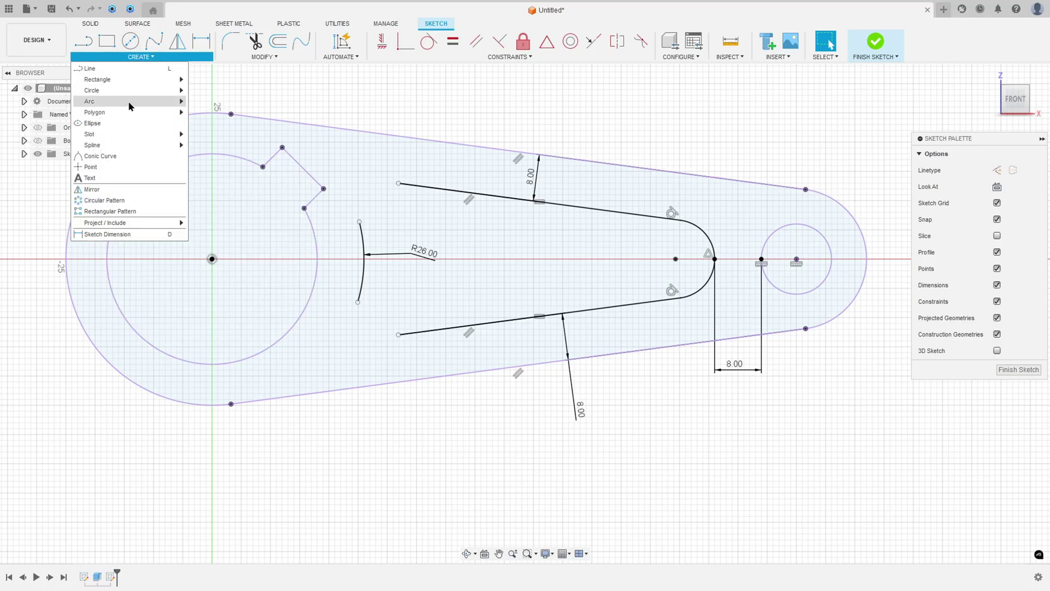
pyautogui.moveTo(130, 104)
pyautogui.click(208, 101)
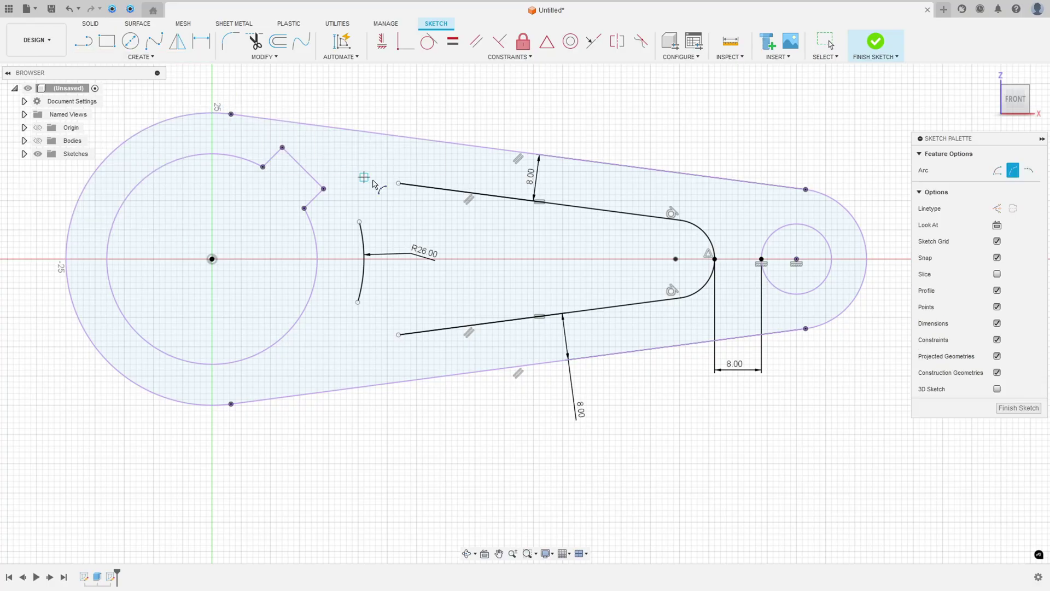
pyautogui.click(399, 183)
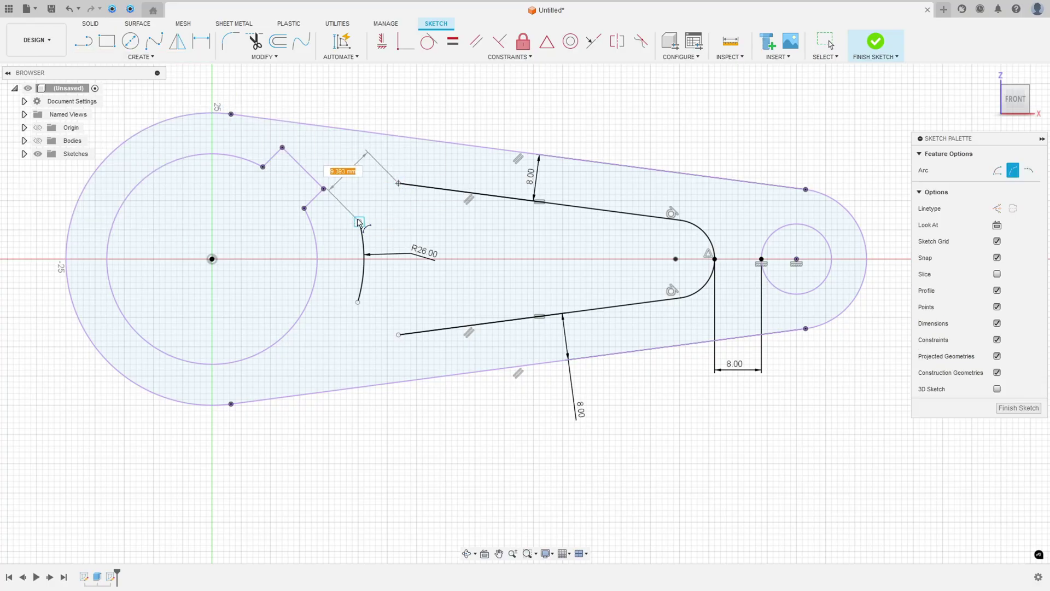
pyautogui.click(359, 221)
pyautogui.click(366, 200)
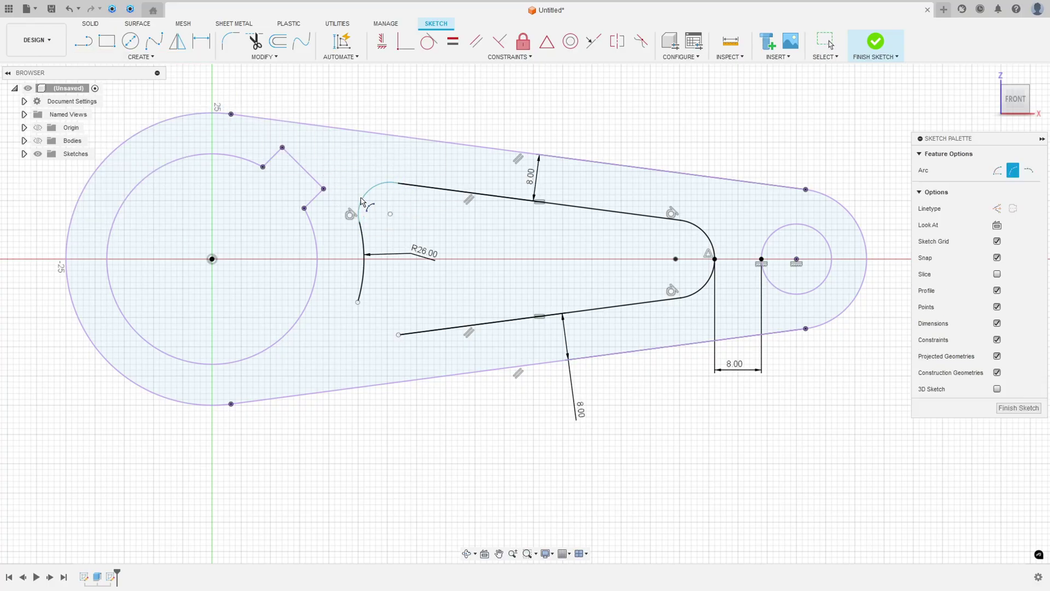
pyautogui.click(359, 302)
pyautogui.click(399, 334)
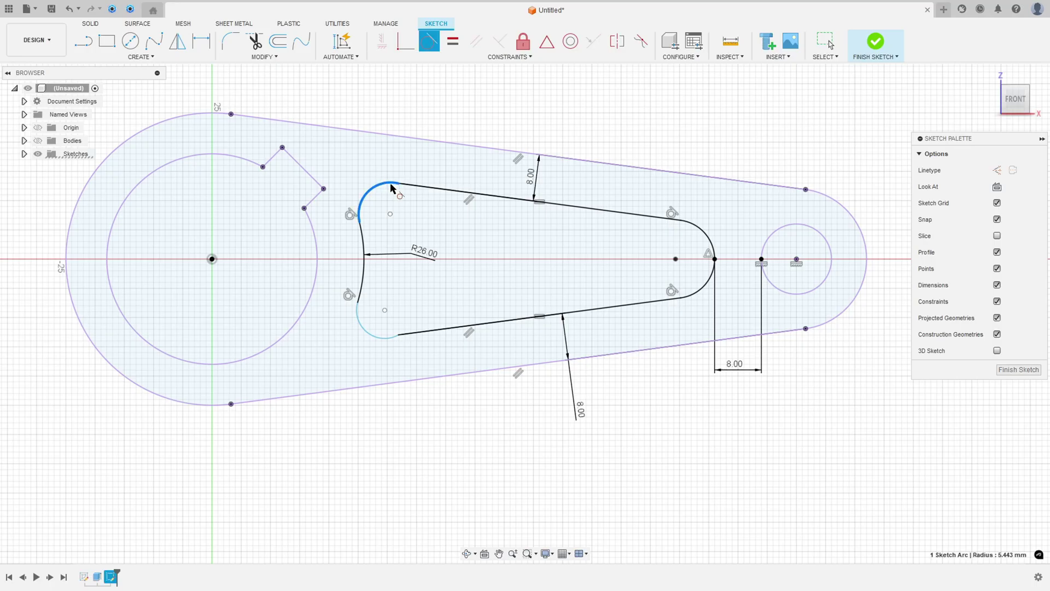
pyautogui.click(412, 189)
pyautogui.press('Escape')
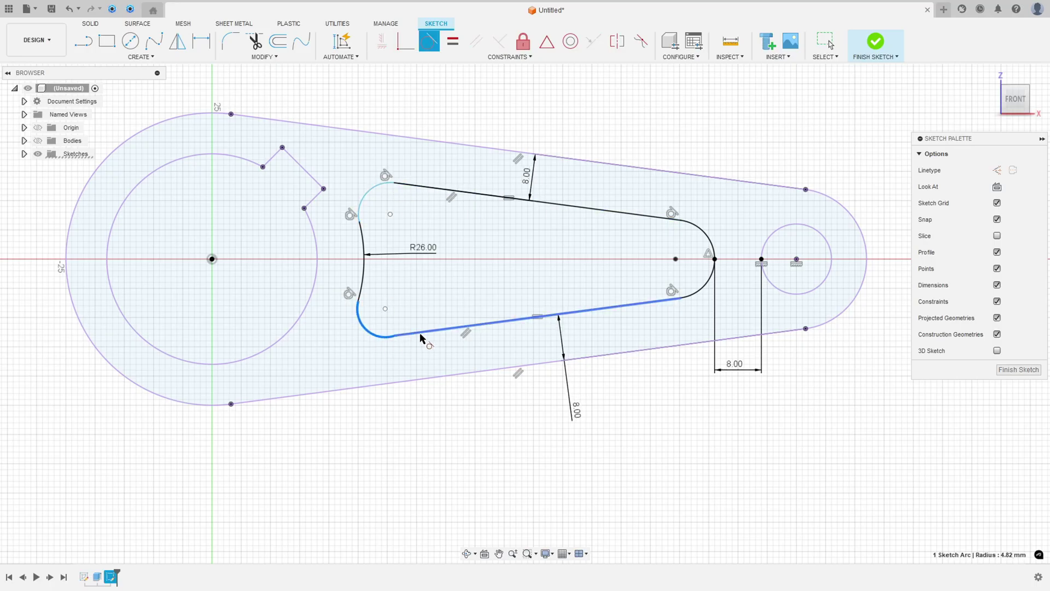
# Step: Set the upper corner arc's radius to 5 mm, add a driven radius dimension to the lower corner arc and finish the sketch
pyautogui.click(201, 42)
pyautogui.click(369, 192)
pyautogui.click(355, 171)
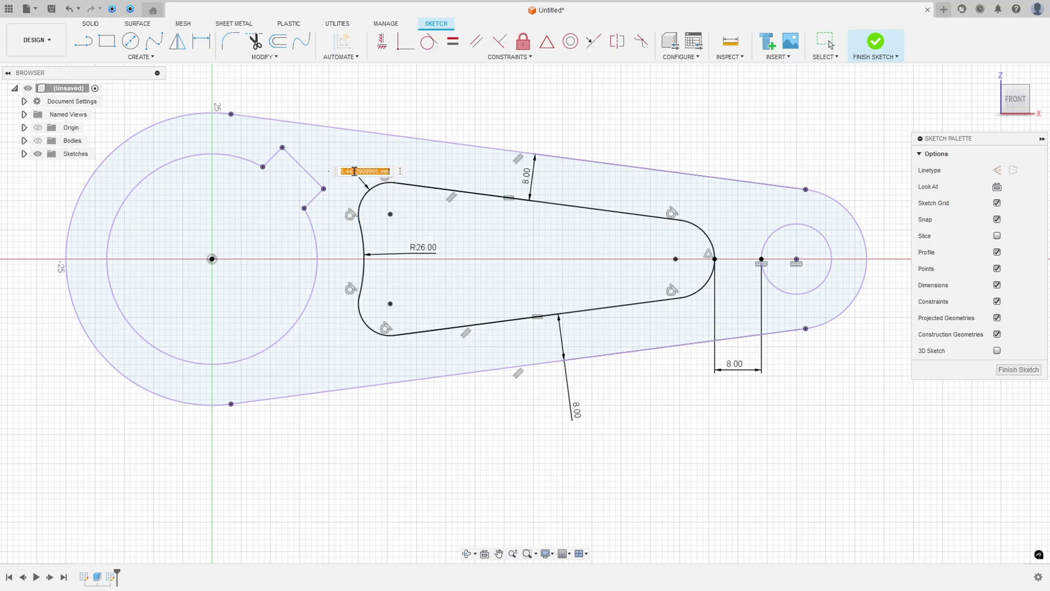
pyautogui.write('5')
pyautogui.press('Return')
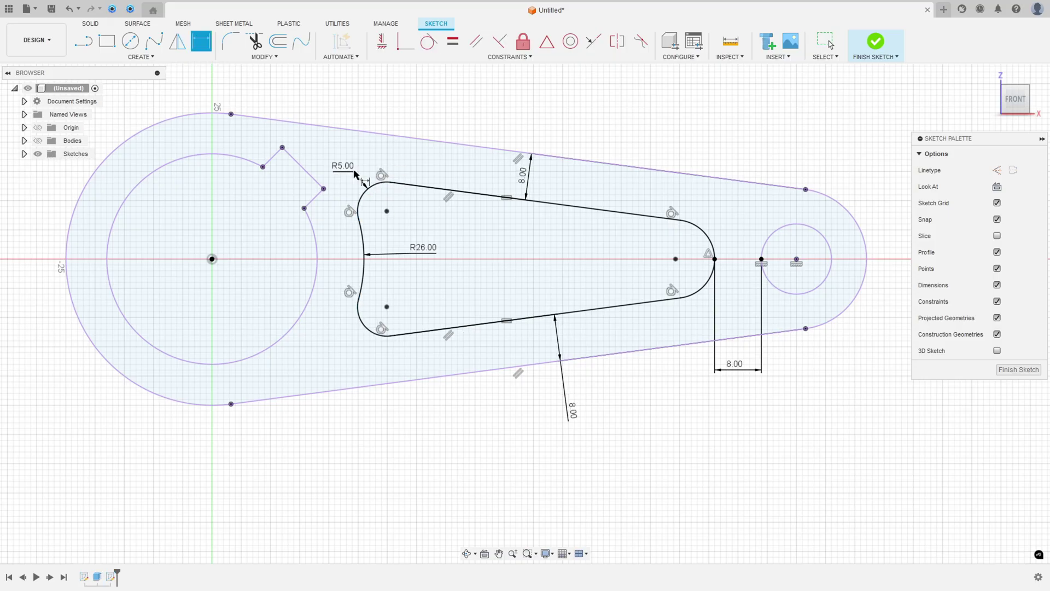
pyautogui.click(364, 330)
pyautogui.press('Return')
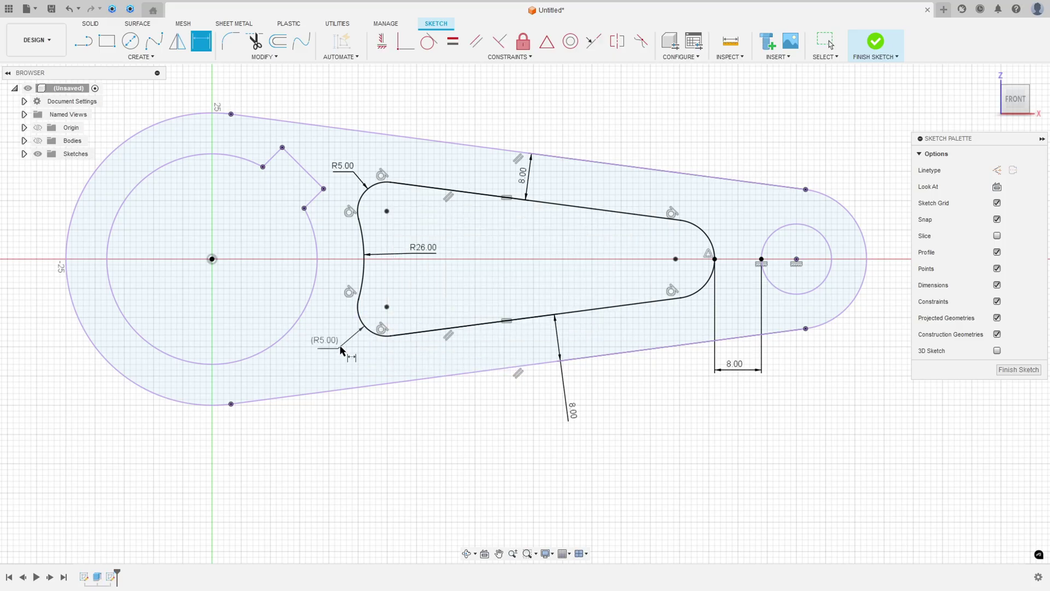
pyautogui.scroll(-2, 607, 292)
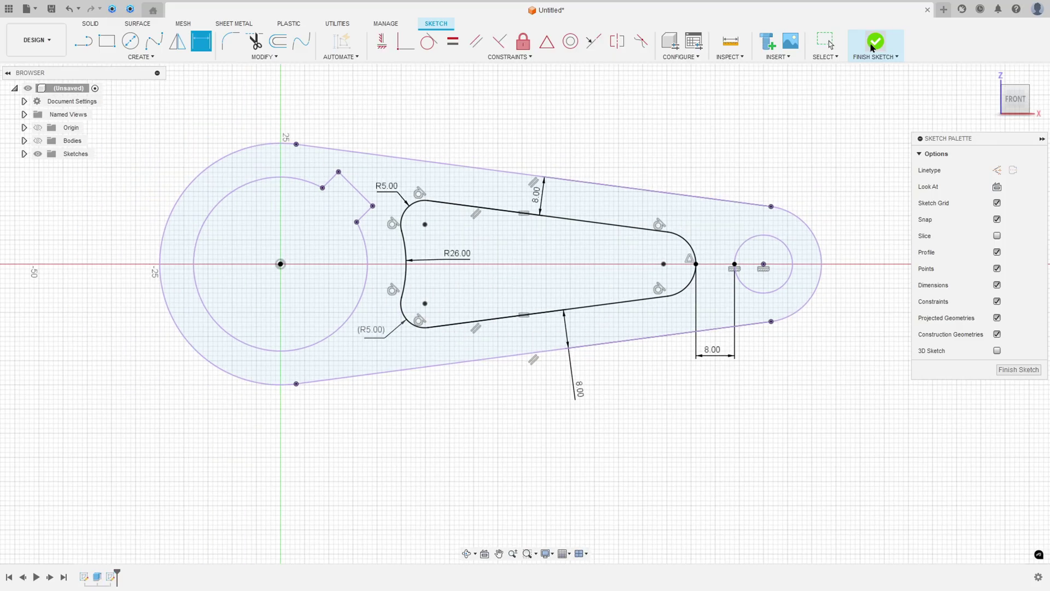
pyautogui.click(874, 44)
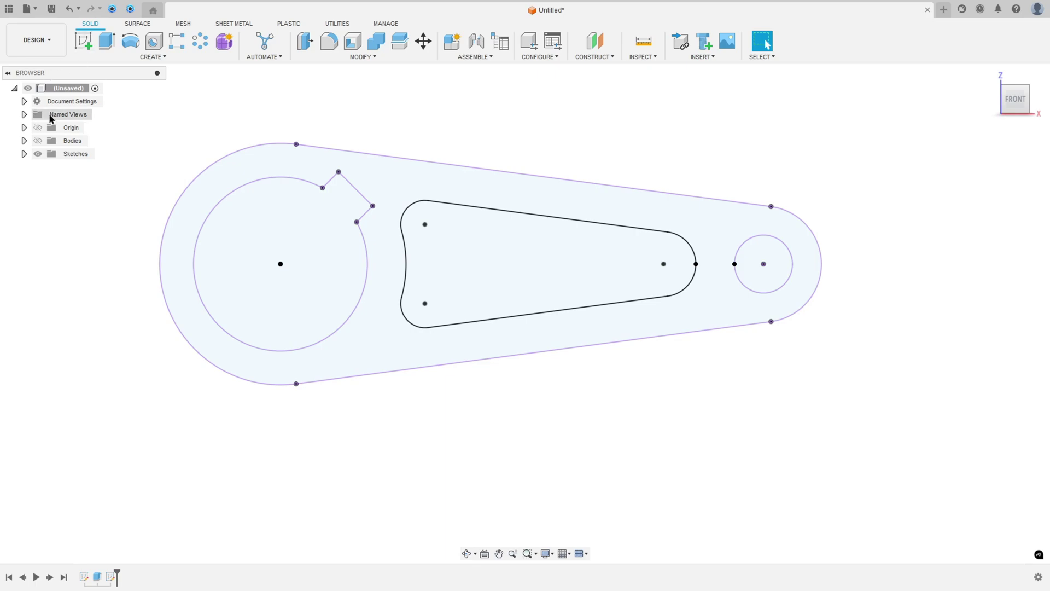
# Step: Show the body and extrude the pocket profile as a flipped cut with extent All through it
pyautogui.click(39, 141)
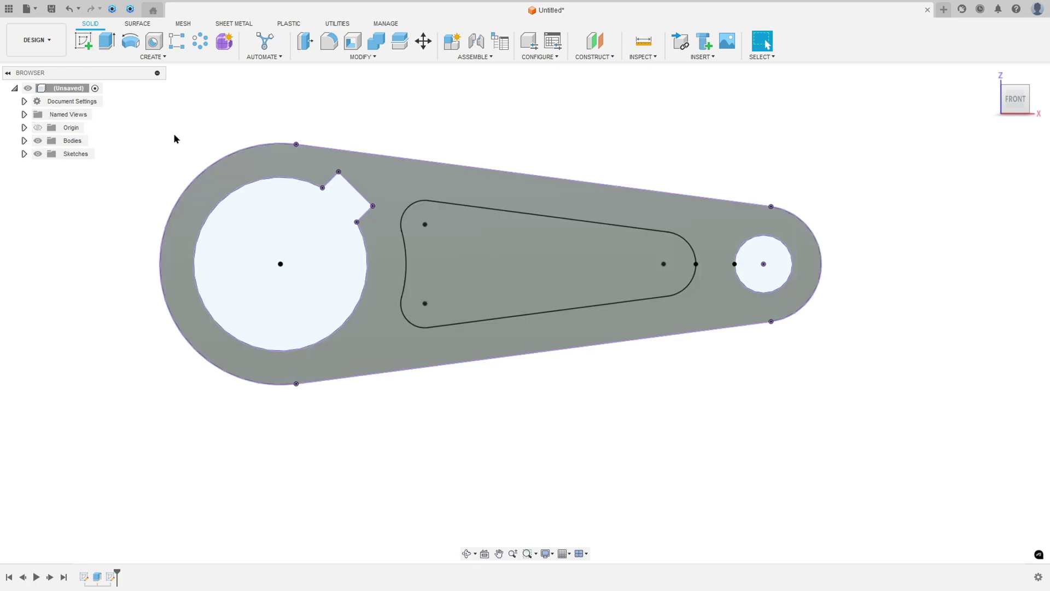
pyautogui.click(106, 41)
pyautogui.click(469, 304)
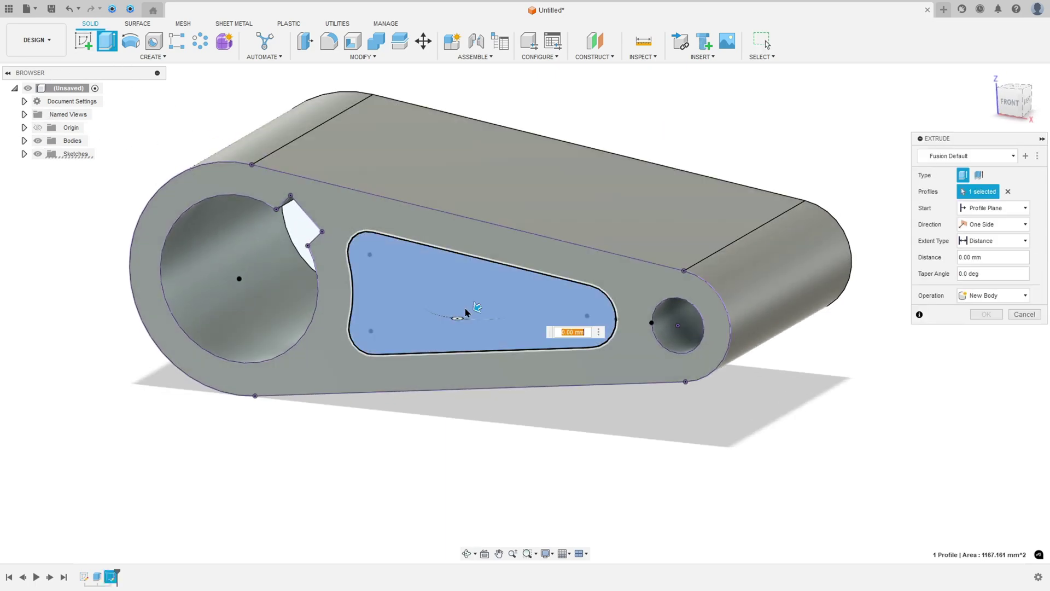
pyautogui.click(991, 244)
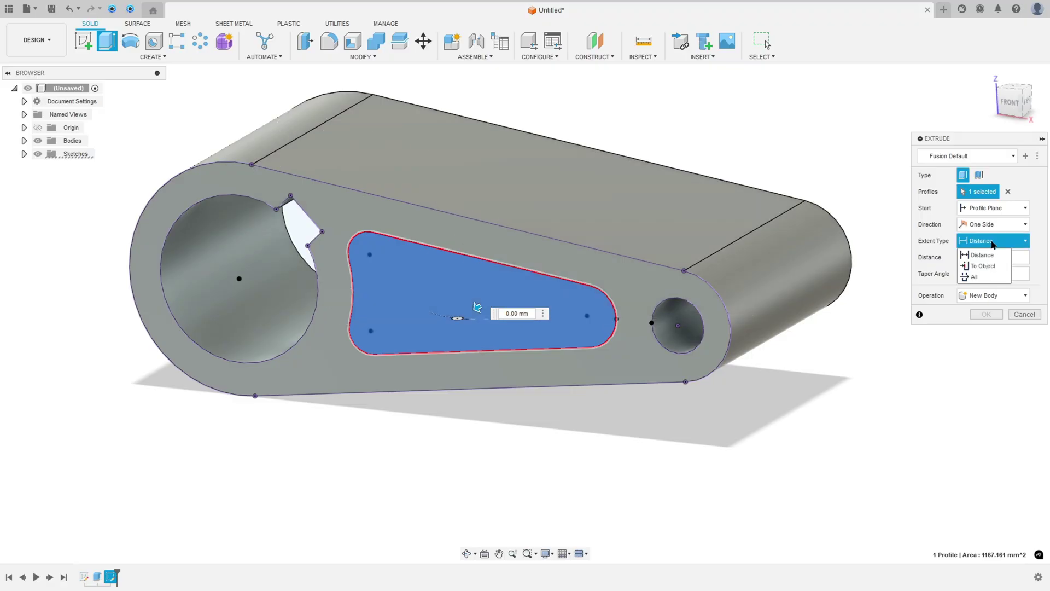
pyautogui.click(983, 278)
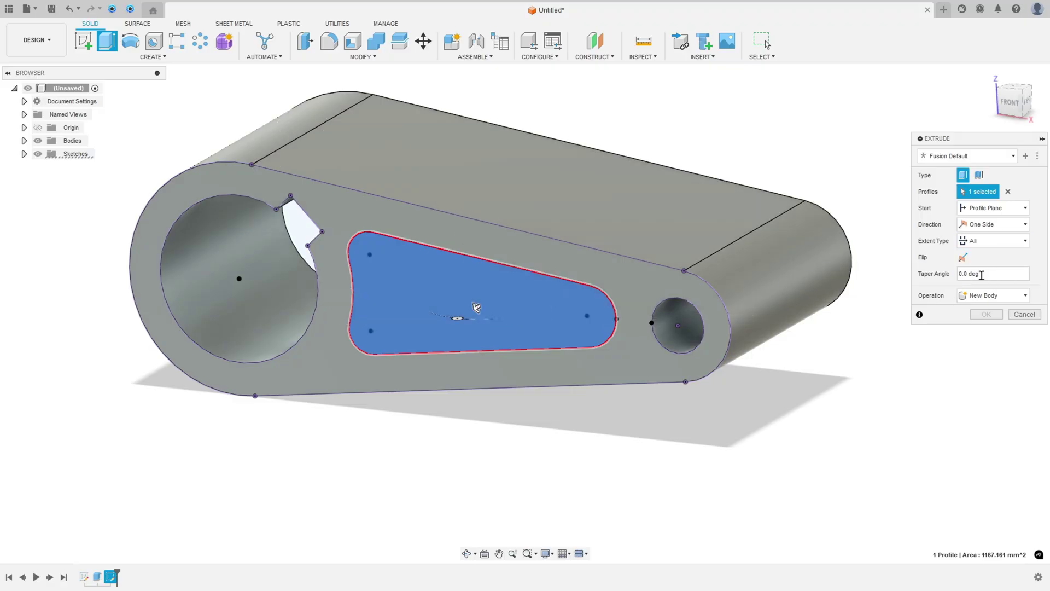
pyautogui.click(963, 257)
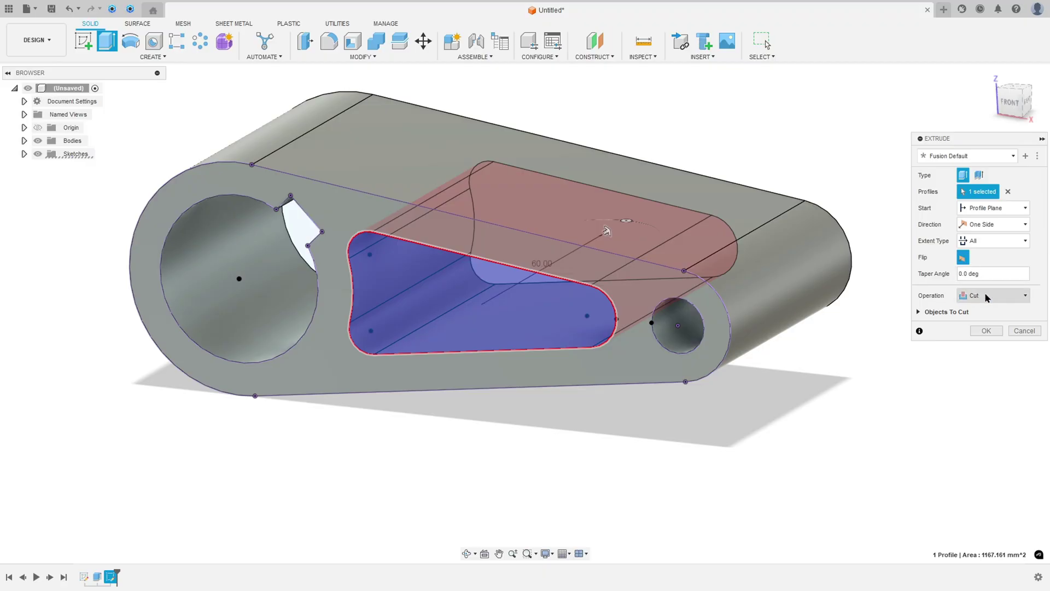
pyautogui.click(986, 330)
pyautogui.moveTo(441, 342)
pyautogui.keyDown('shift'); pyautogui.mouseDown(button='middle')
pyautogui.moveTo(474, 316)
pyautogui.moveTo(473, 351)
pyautogui.moveTo(455, 339)
pyautogui.mouseUp(button='middle'); pyautogui.keyUp('shift')
pyautogui.click(992, 80)
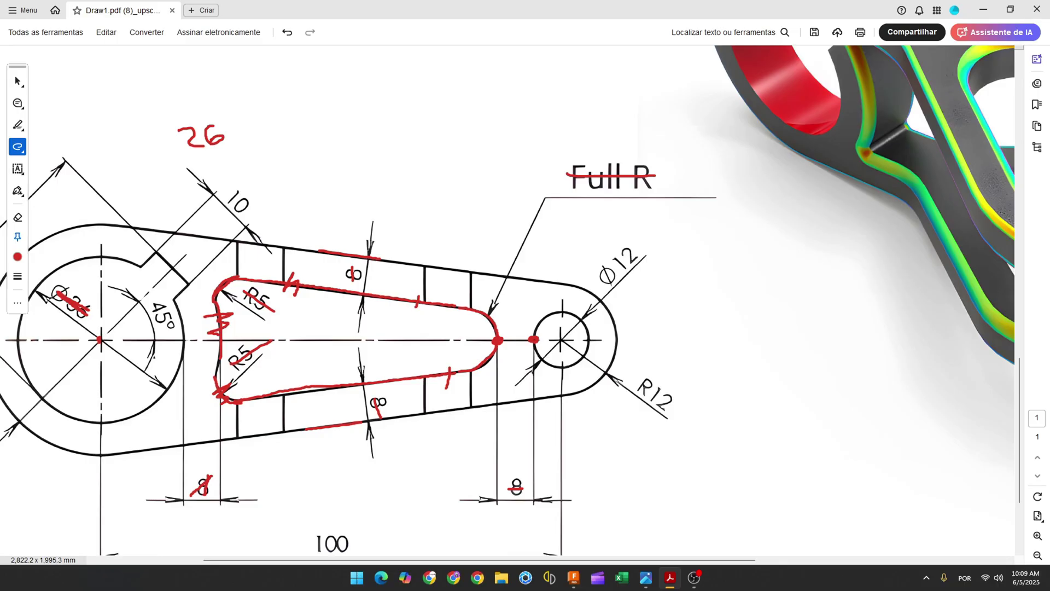
# Step: In the PDF drawing, draw a red arrow above the forked view and mark the large hole's centreline at the view's upper edge
pyautogui.hotkey('ctrl', '0')
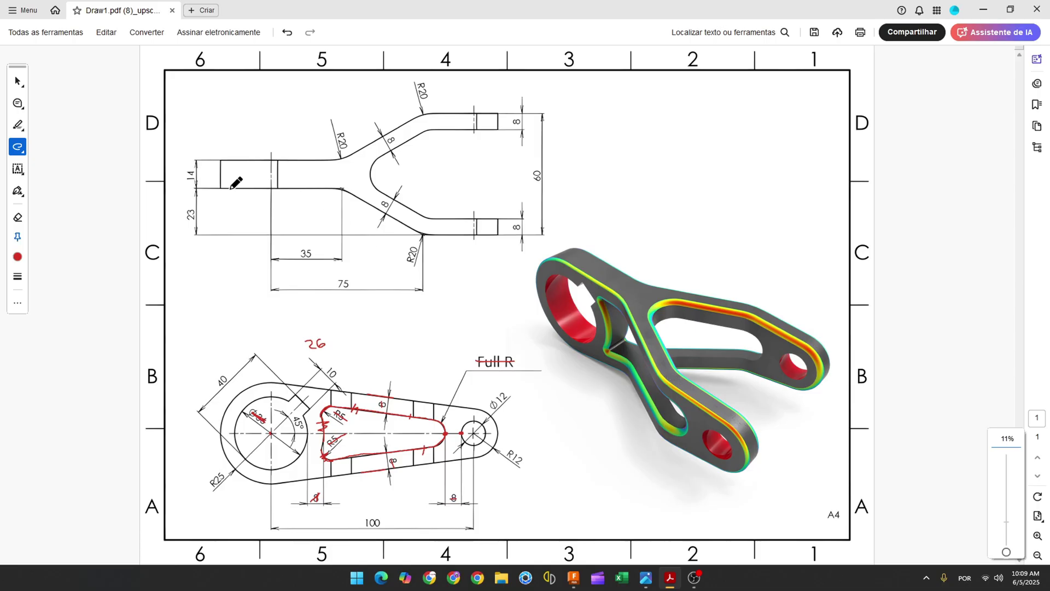
pyautogui.hotkey('ctrl', '2')
pyautogui.moveTo(158, 76)
pyautogui.mouseDown()
pyautogui.moveTo(184, 125)
pyautogui.moveTo(171, 116)
pyautogui.mouseUp()
pyautogui.scroll(1, 132, 151)
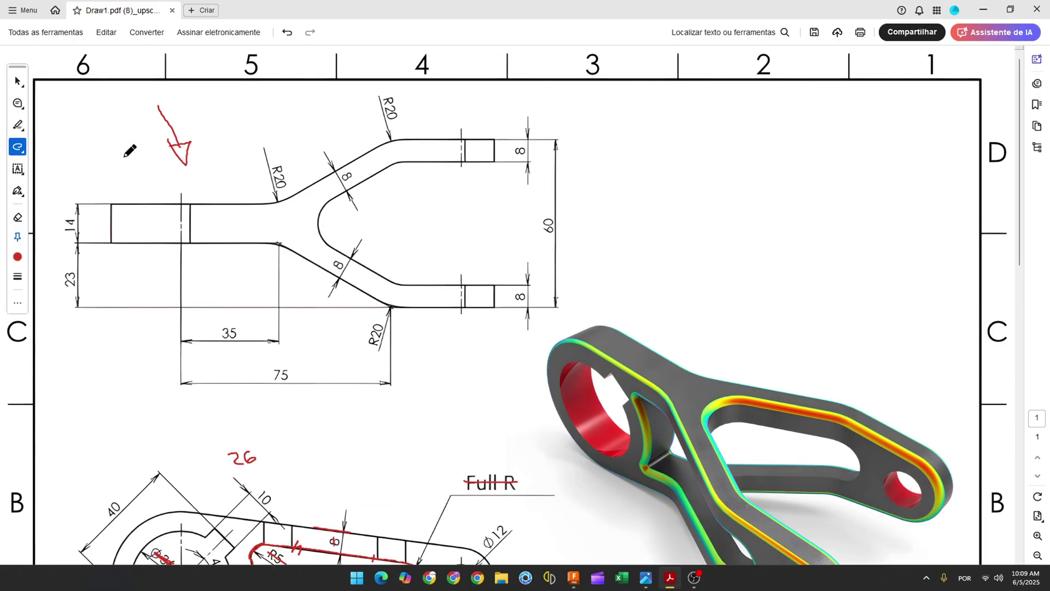
pyautogui.keyDown('ctrl'); pyautogui.scroll(1, 129, 151); pyautogui.keyUp('ctrl')
pyautogui.scroll(-1, 130, 151)
pyautogui.keyDown('ctrl'); pyautogui.scroll(-1, 130, 154); pyautogui.keyUp('ctrl')
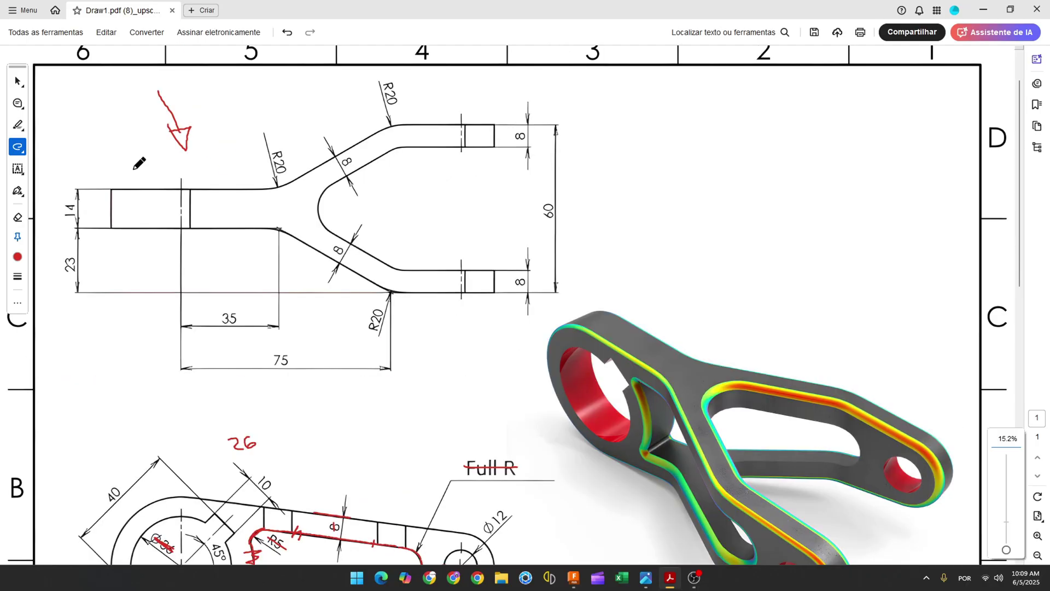
pyautogui.scroll(-1, 139, 163)
pyautogui.scroll(1, 149, 164)
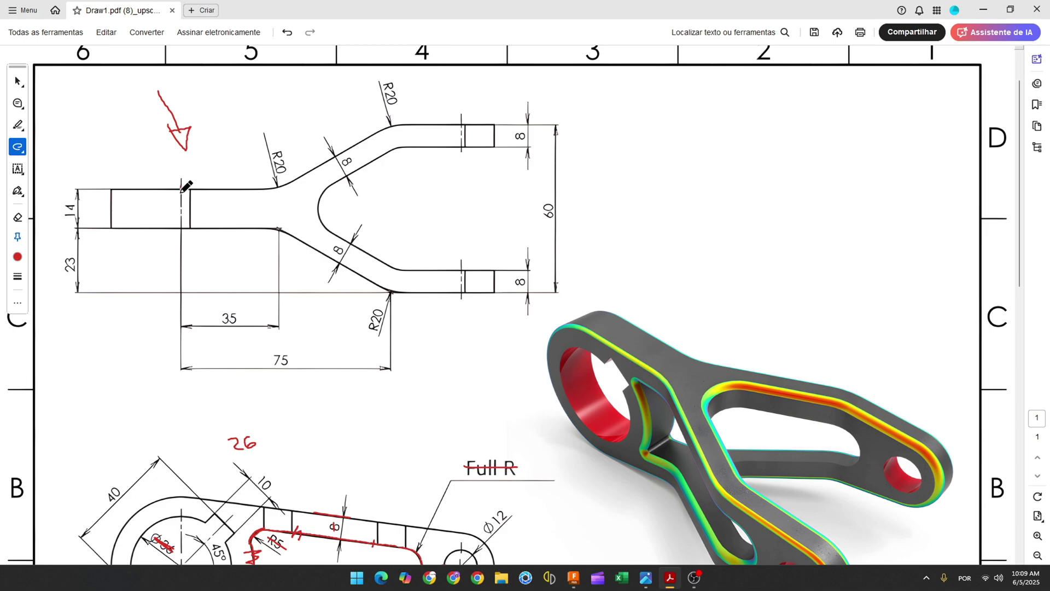
pyautogui.moveTo(181, 186); pyautogui.dragTo(181, 201)
# Step: Switch to Fusion, hide the bodies and start a new sketch on the horizontal origin plane
pyautogui.click(573, 578)
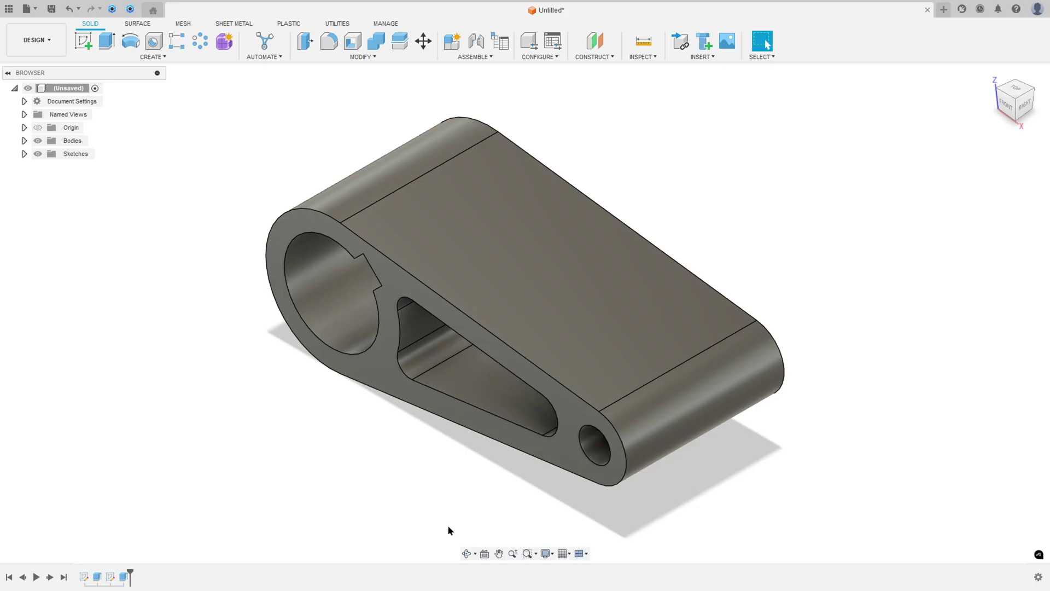
pyautogui.click(82, 42)
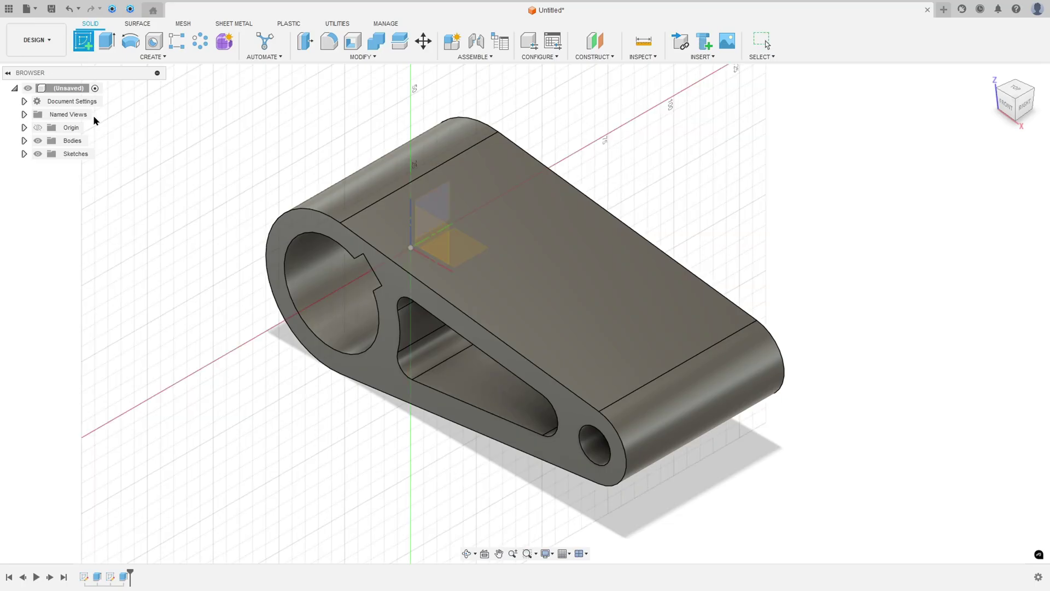
pyautogui.click(24, 141)
pyautogui.click(38, 141)
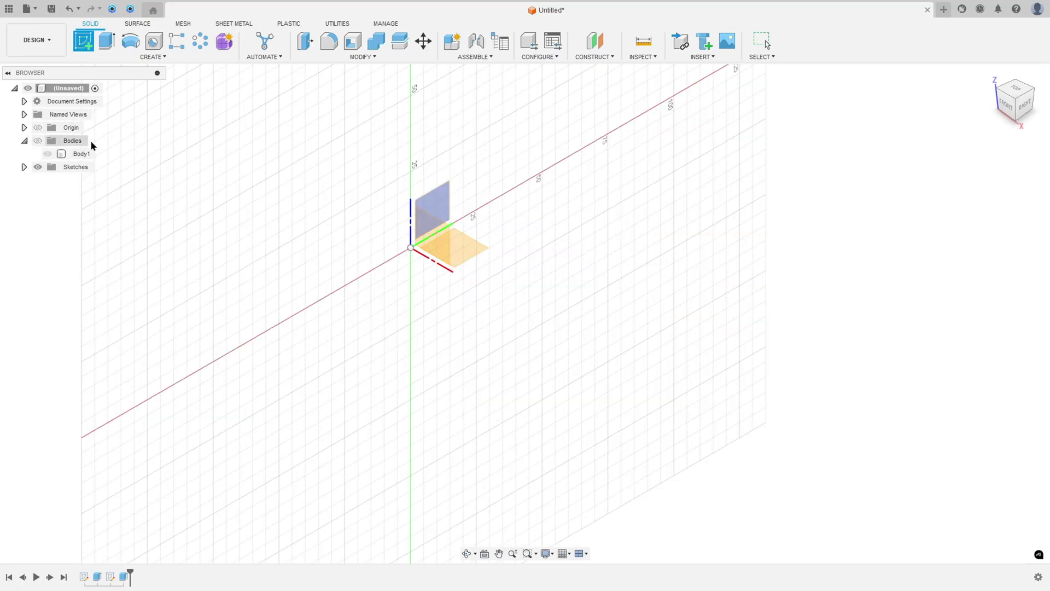
pyautogui.click(473, 252)
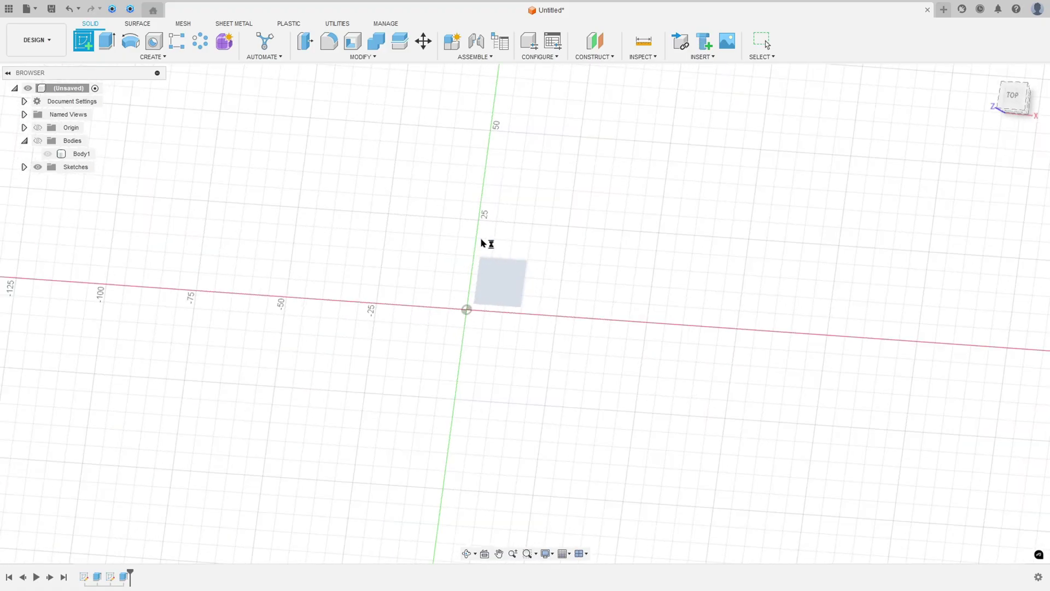
# Step: Show the body again and project its whole outline into the sketch with the body selection filter and projection link on
pyautogui.click(48, 154)
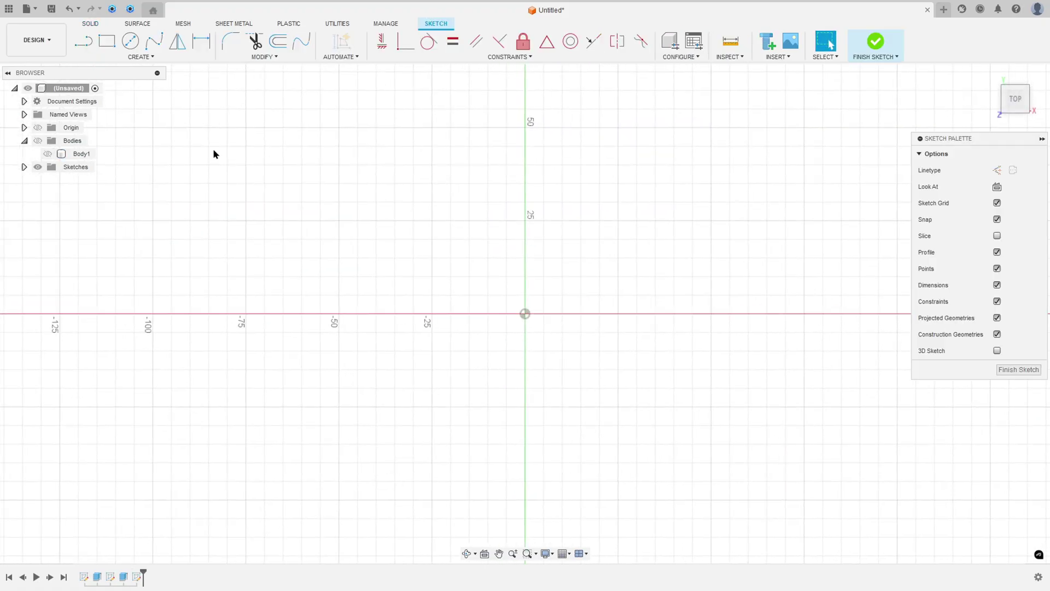
pyautogui.click(37, 141)
pyautogui.click(48, 154)
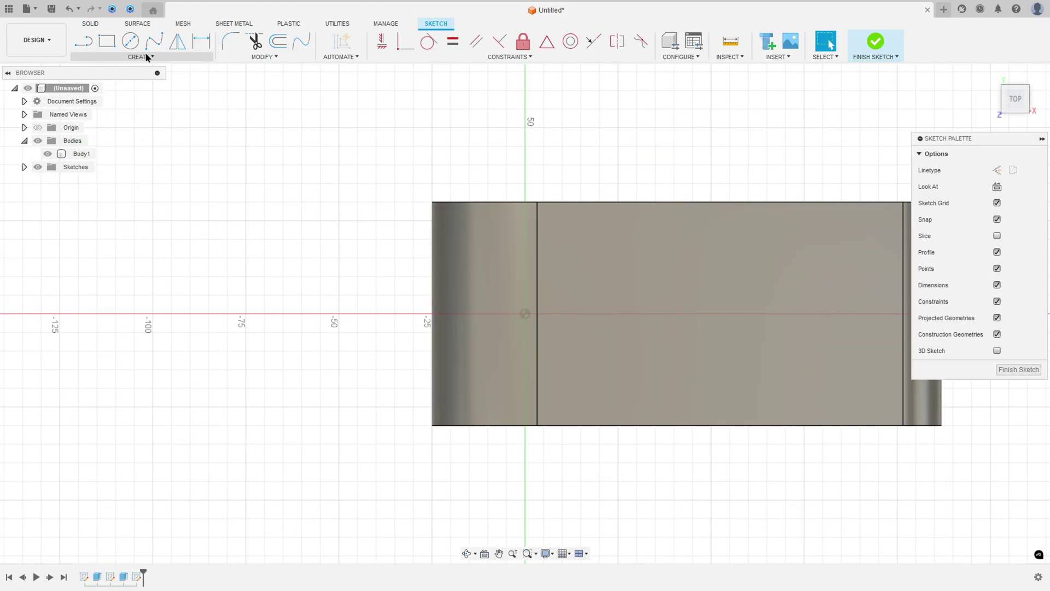
pyautogui.click(141, 57)
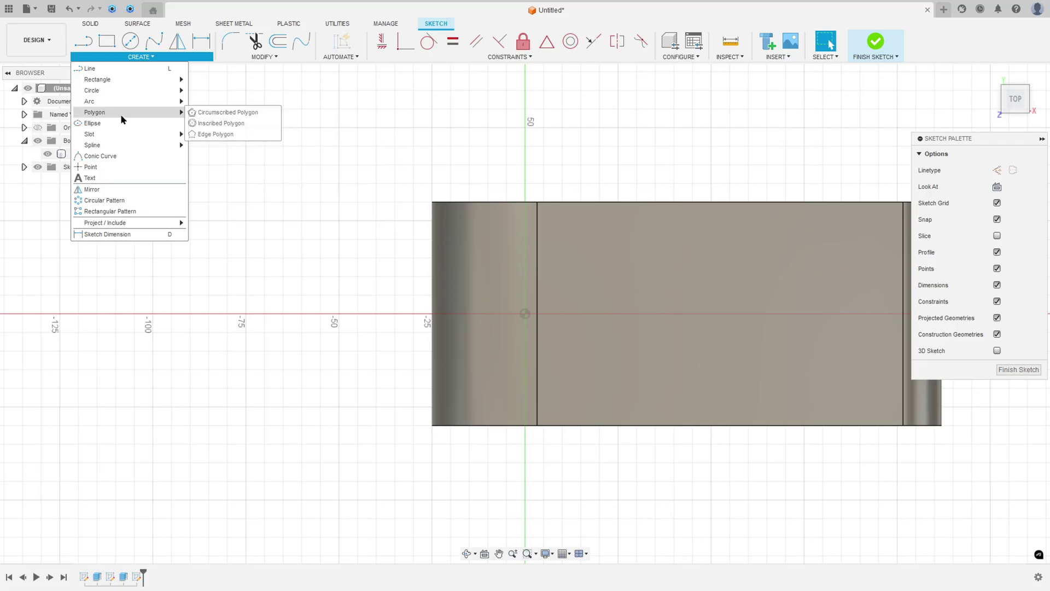
pyautogui.moveTo(125, 223)
pyautogui.click(199, 224)
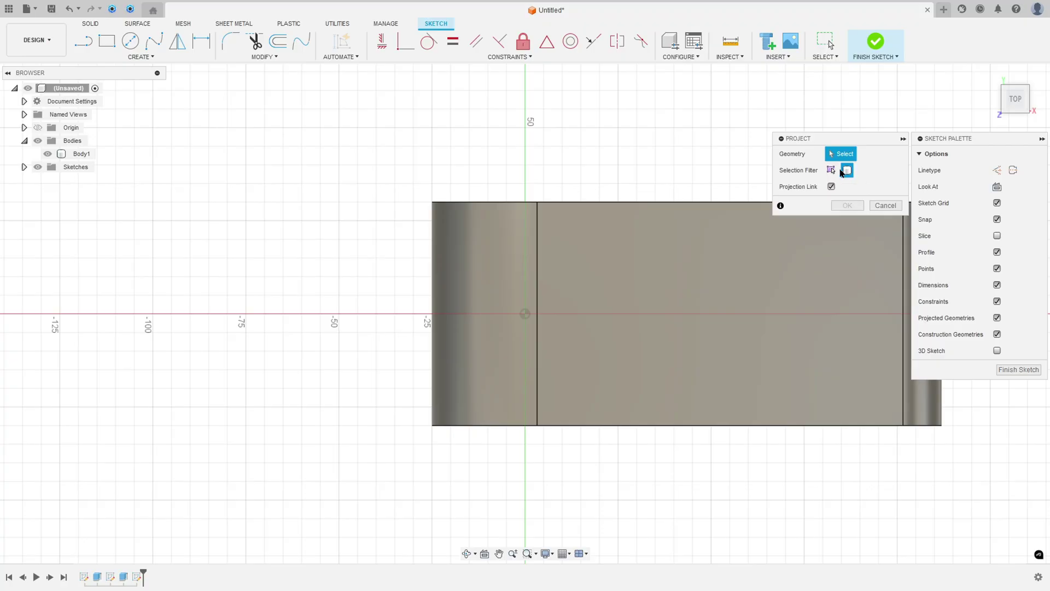
pyautogui.click(639, 266)
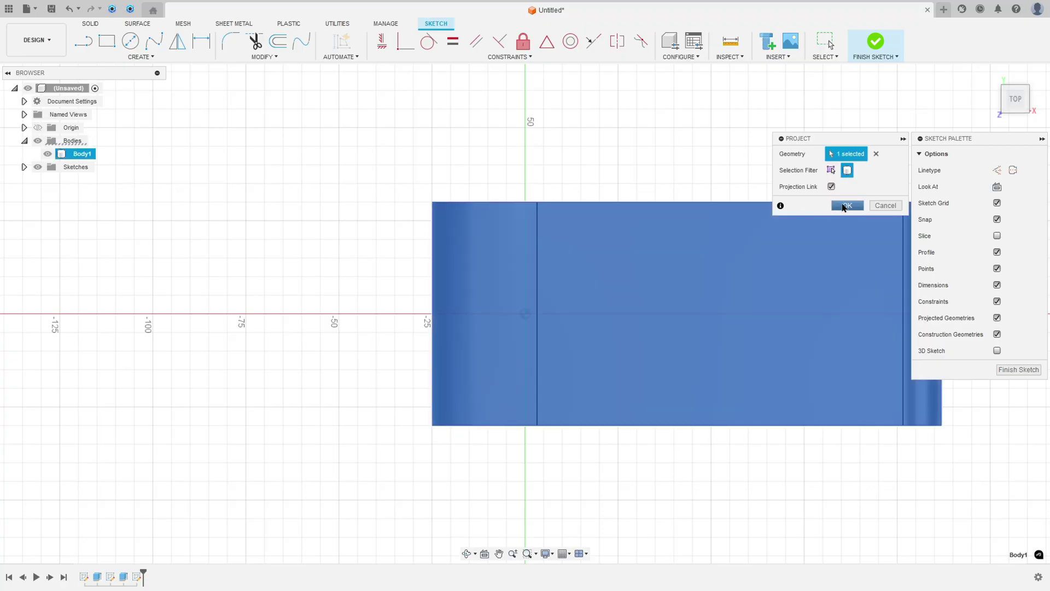
pyautogui.click(847, 205)
# Step: Hide the body and draw a horizontal construction line through the origin between the midpoints of the projected outline's two short edges
pyautogui.moveTo(782, 223); pyautogui.dragTo(579, 211, button='middle')
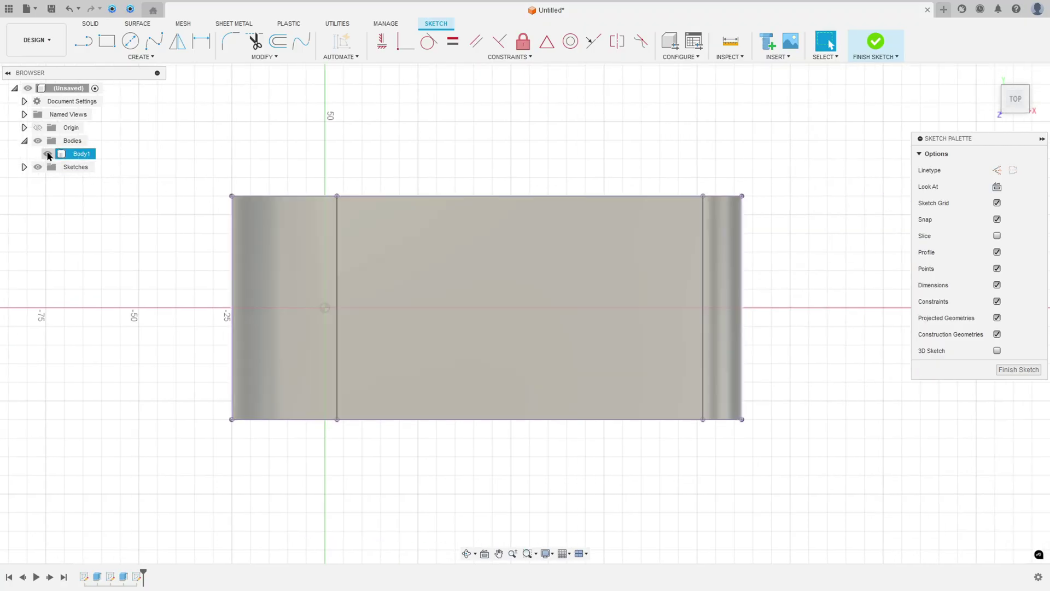
pyautogui.click(47, 154)
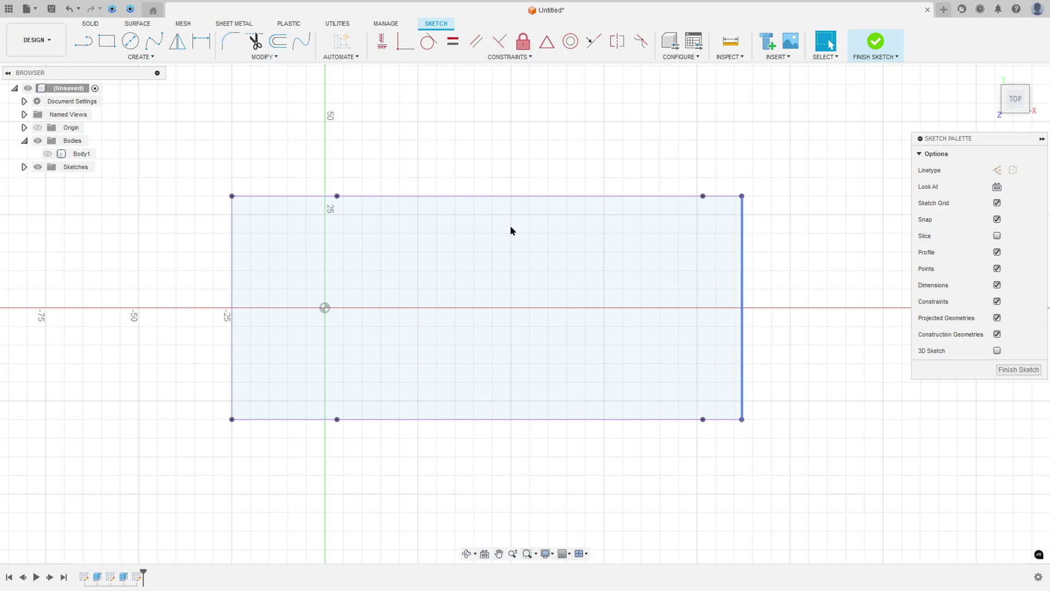
pyautogui.click(83, 40)
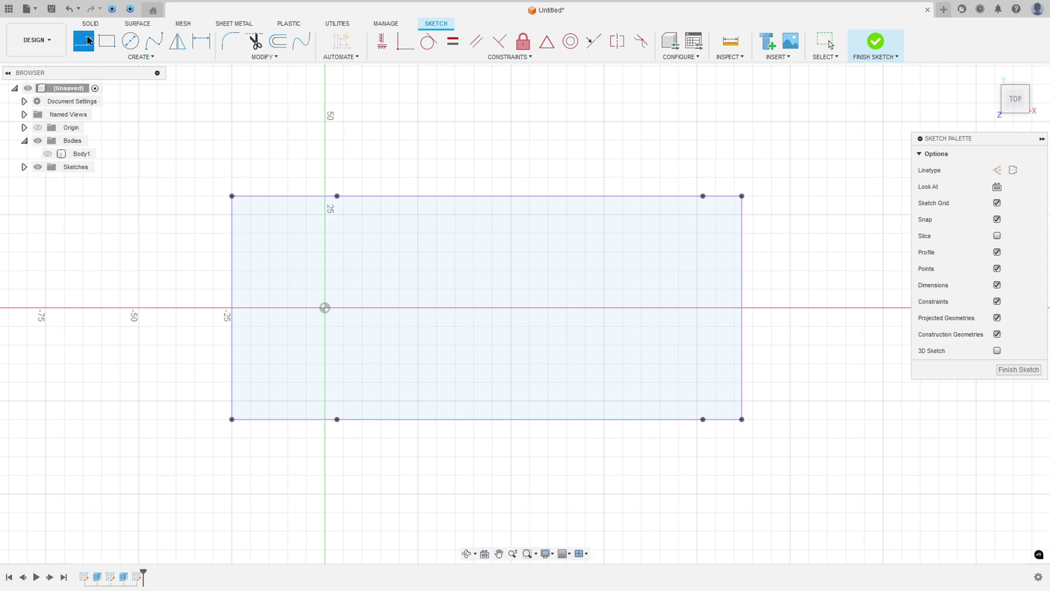
pyautogui.click(997, 170)
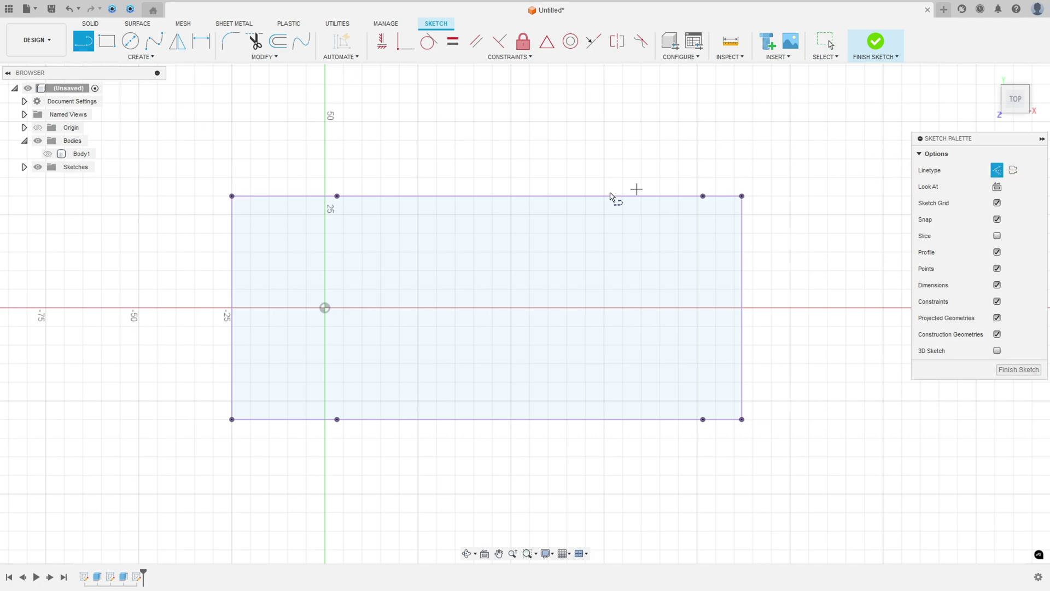
pyautogui.click(232, 310)
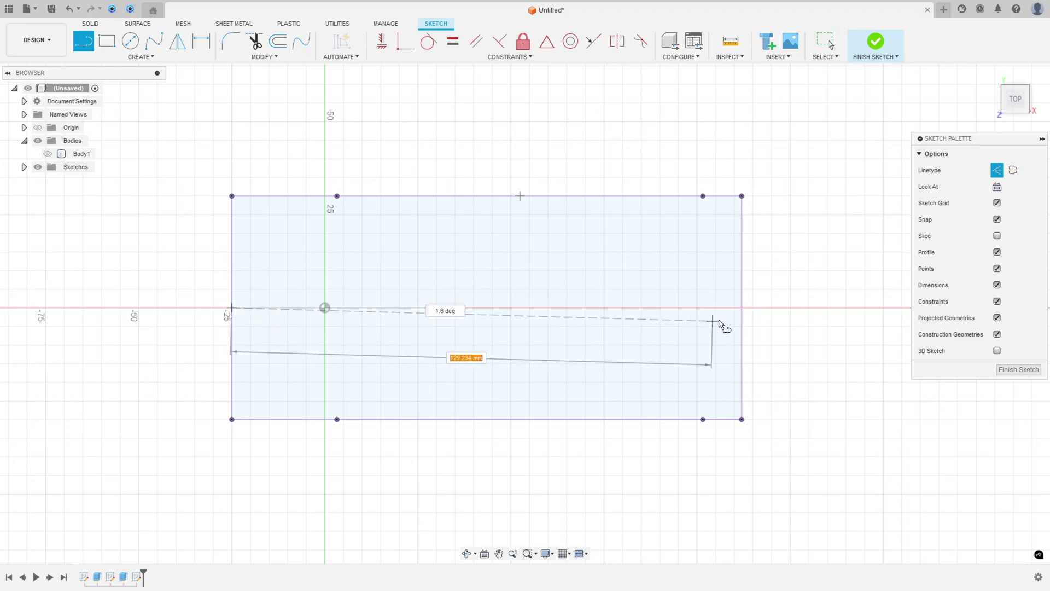
pyautogui.click(742, 308)
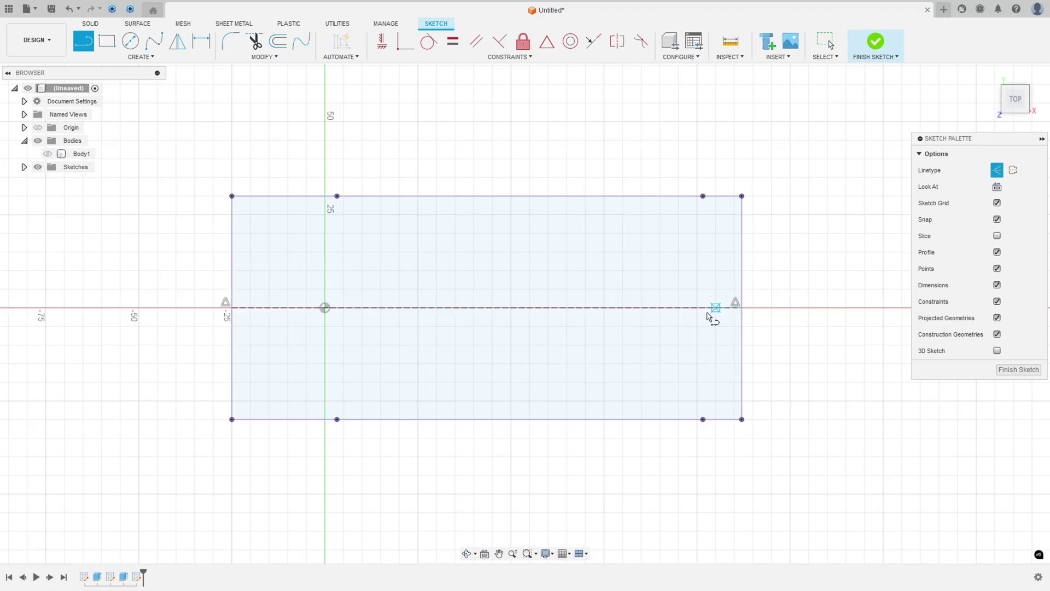
pyautogui.press('Escape')
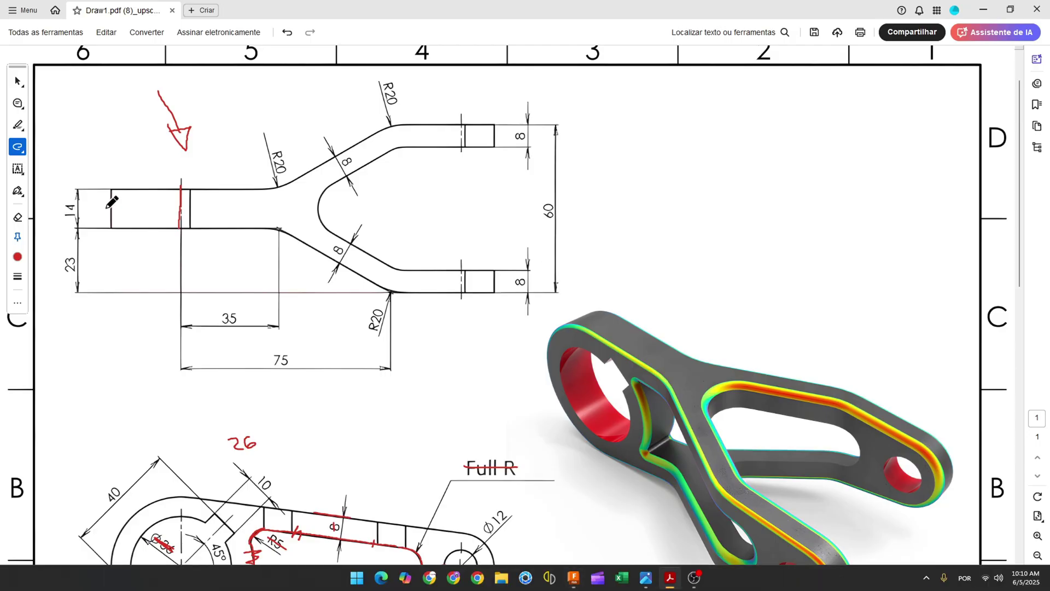
# Step: In the PDF drawing, draw a red centreline along the forked view and trace the upper edge of its single-ended shank
pyautogui.moveTo(116, 209); pyautogui.dragTo(533, 211)
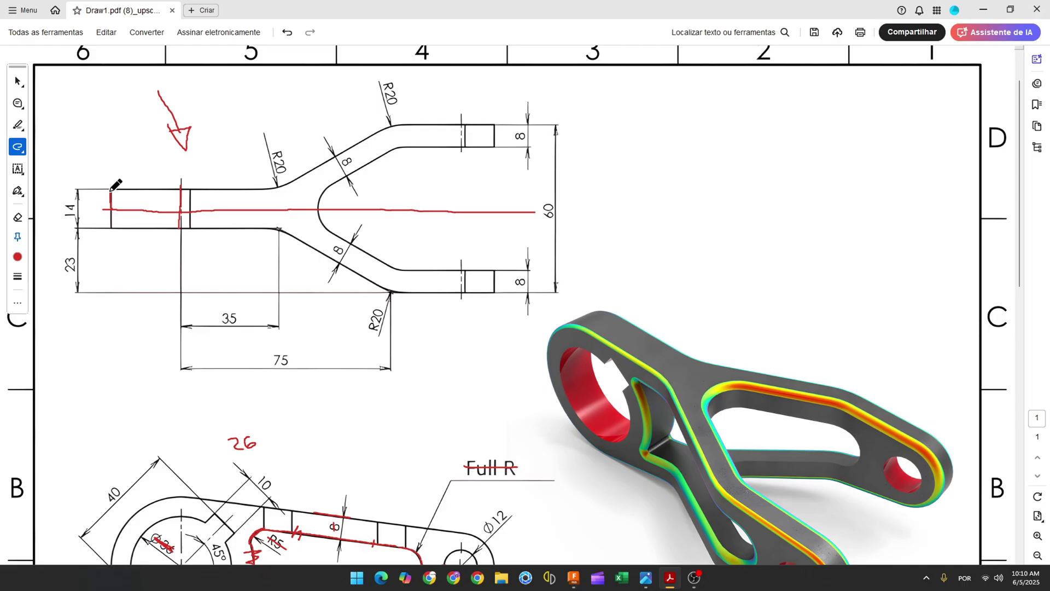
pyautogui.moveTo(121, 189); pyautogui.dragTo(278, 187)
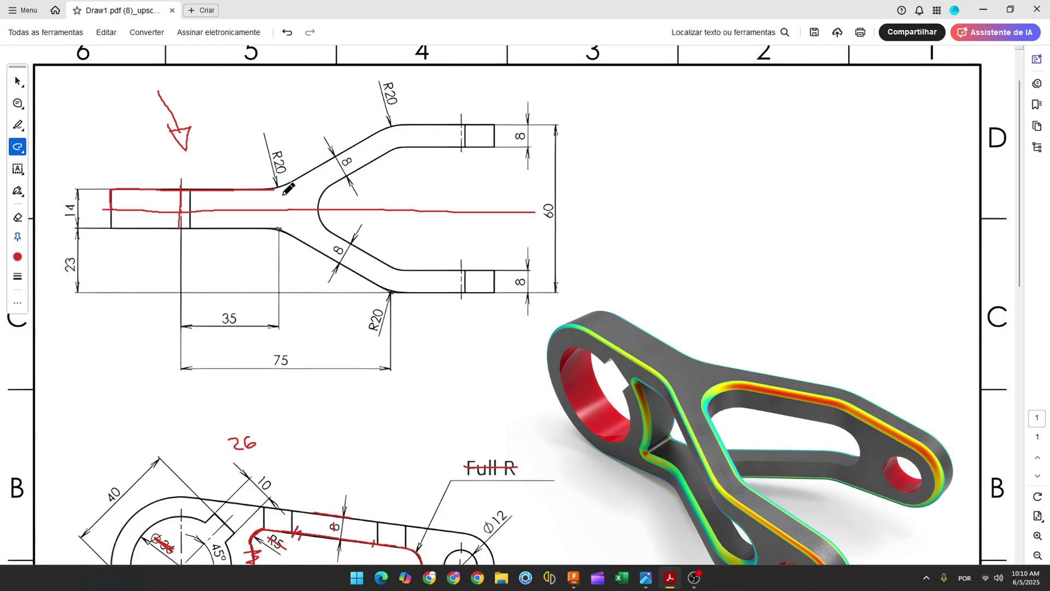
# Step: In Fusion, draw a 7 mm normal line up from the centreline's left end and a horizontal line about 50 mm long from its top
pyautogui.click(573, 577)
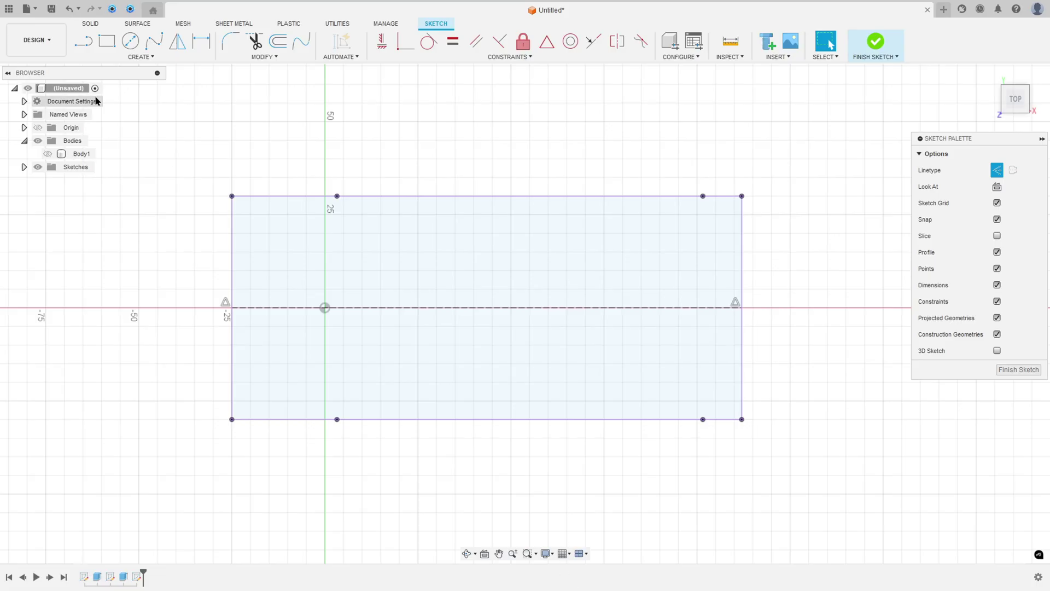
pyautogui.click(85, 45)
pyautogui.click(997, 170)
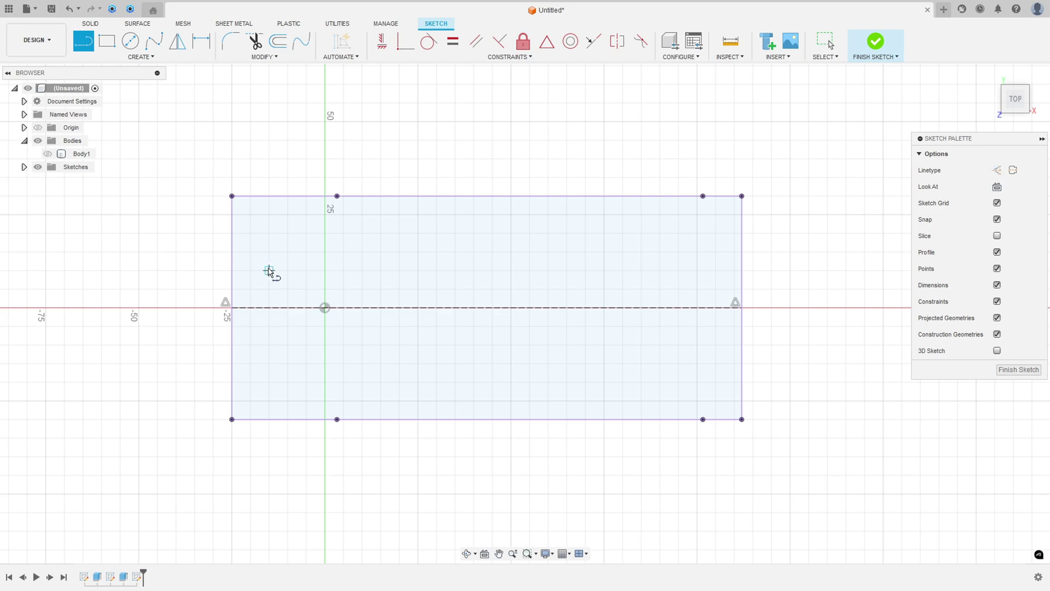
pyautogui.click(232, 308)
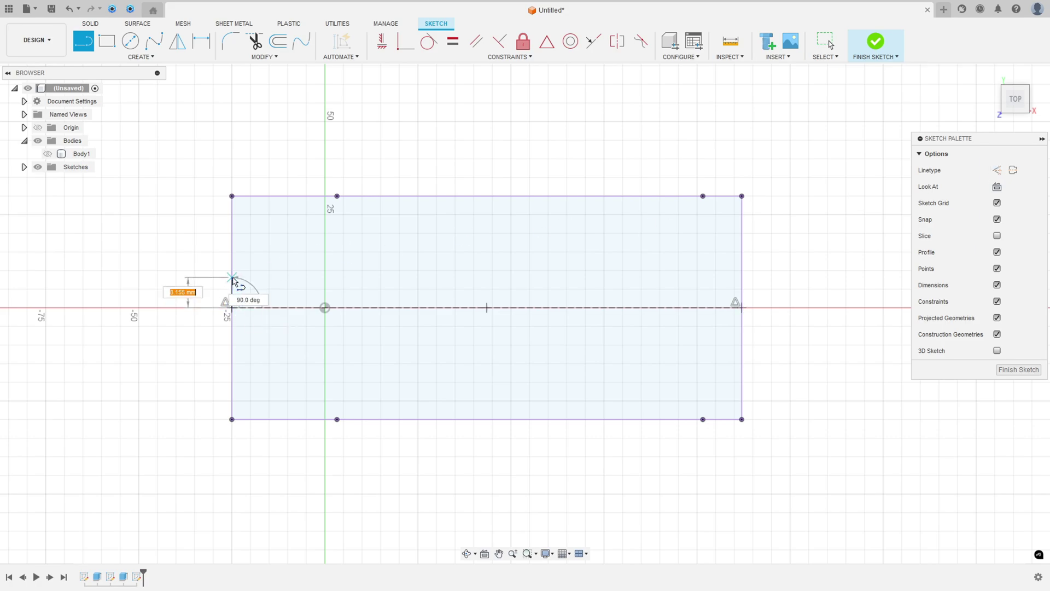
pyautogui.write('7')
pyautogui.press('Return')
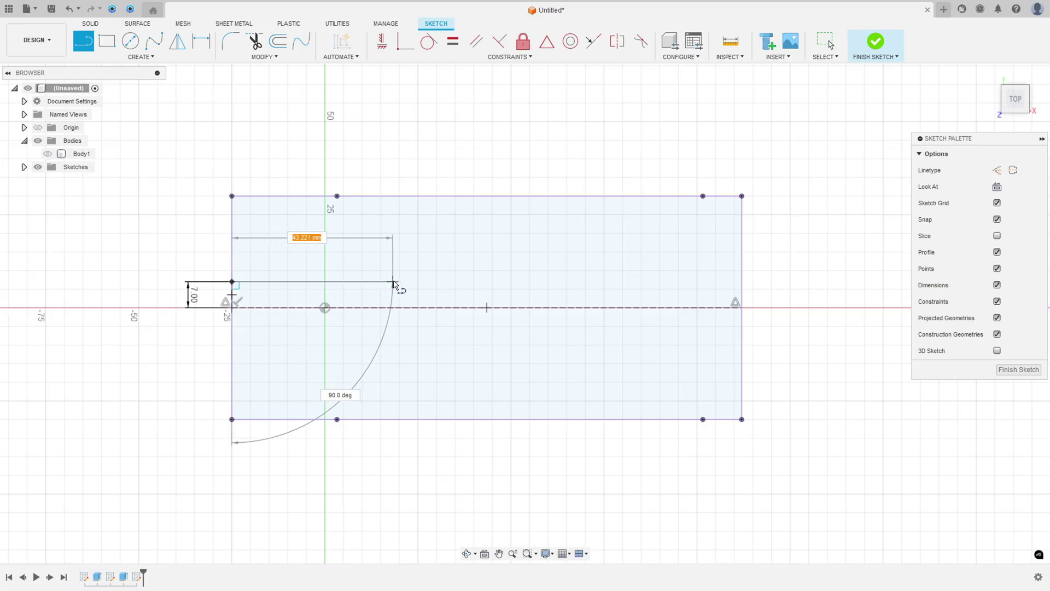
pyautogui.click(417, 281)
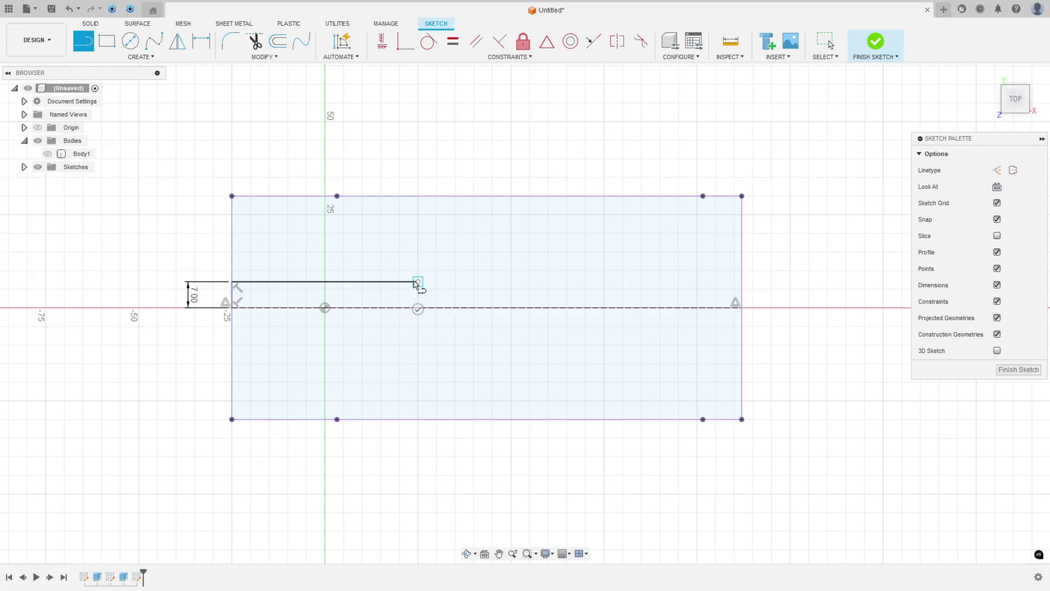
pyautogui.press('Escape')
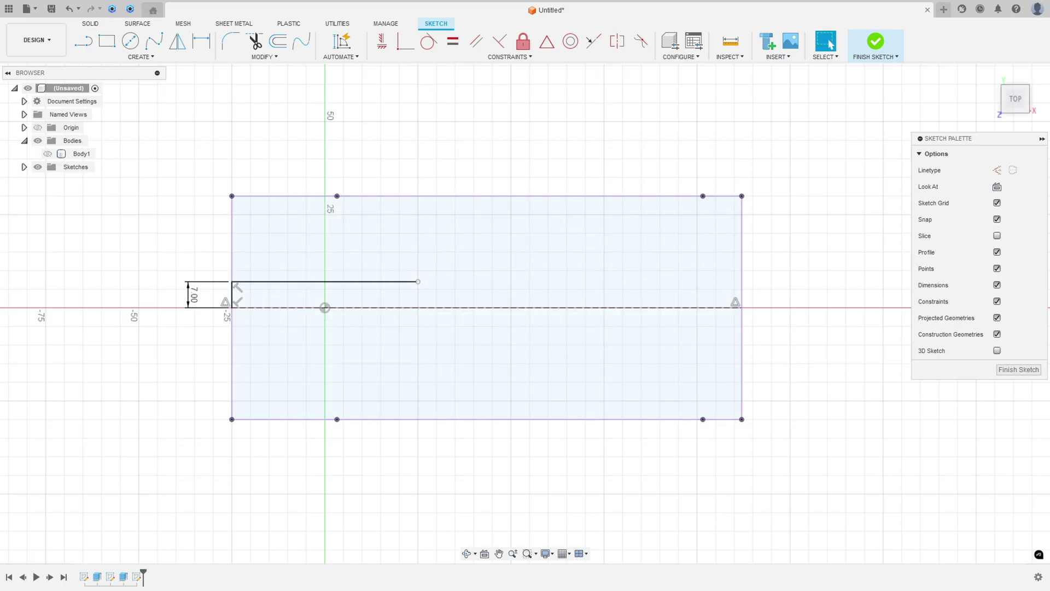
# Step: Strike out the 35 dimension in the PDF drawing, and in Fusion set the horizontal distance from the origin to the shank line's end to 35 mm
pyautogui.hotkey('alt', 'Tab')
pyautogui.moveTo(222, 321); pyautogui.dragTo(245, 318)
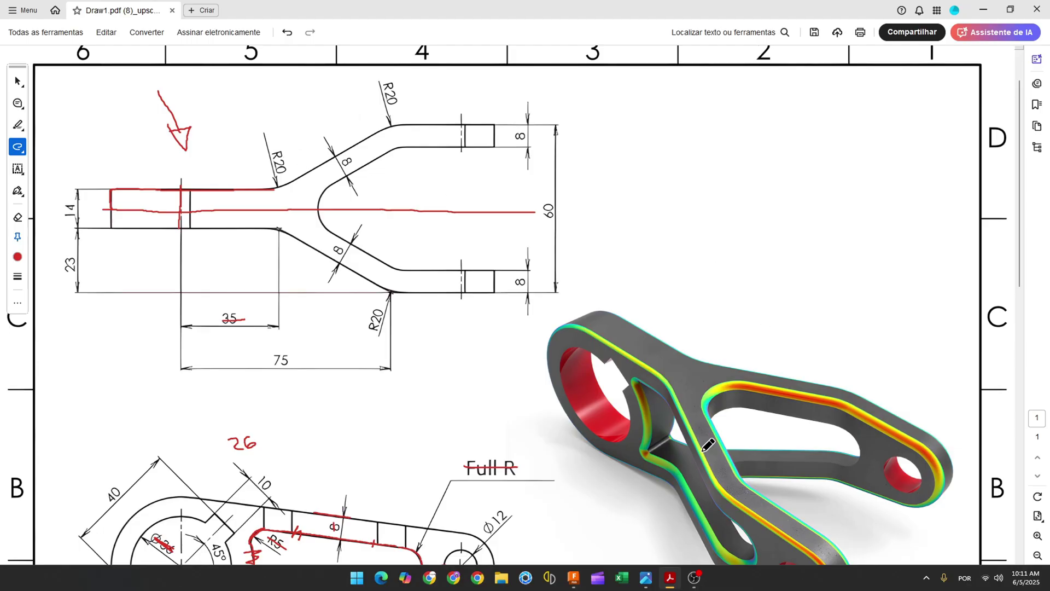
pyautogui.click(573, 577)
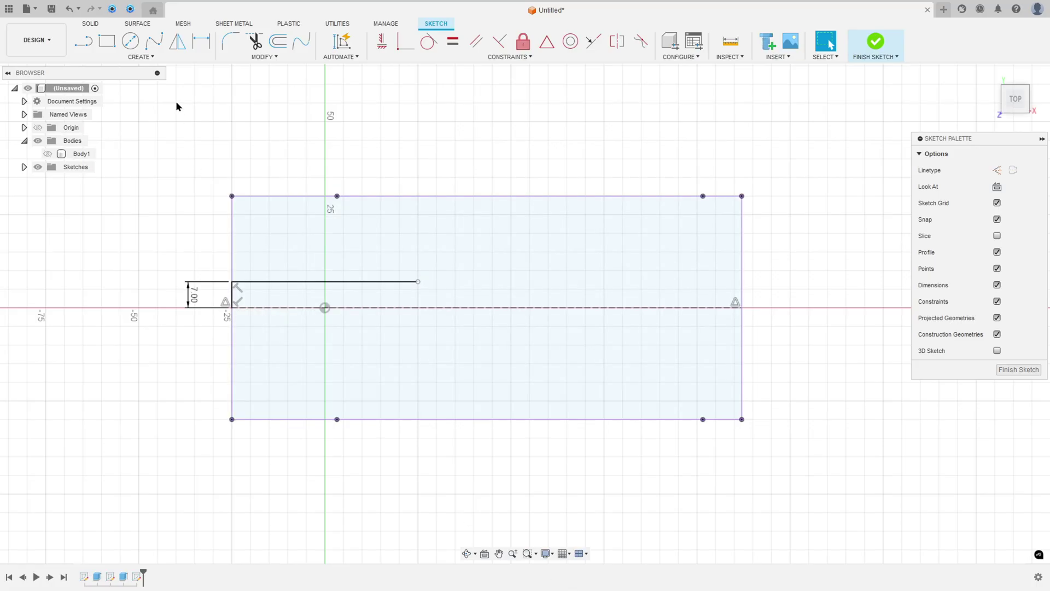
pyautogui.click(201, 41)
pyautogui.click(418, 282)
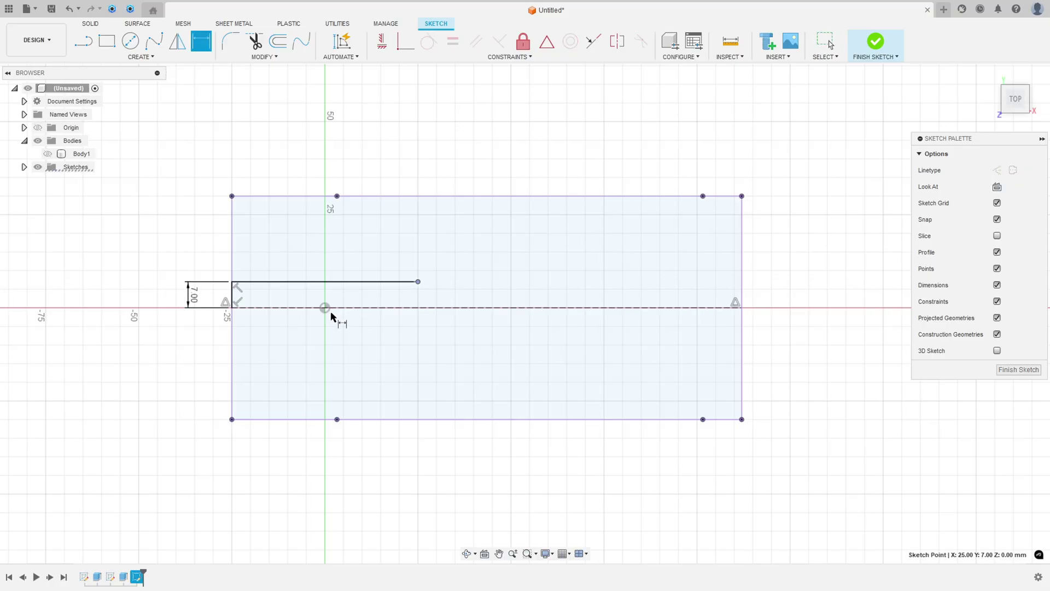
pyautogui.click(325, 308)
pyautogui.click(360, 350)
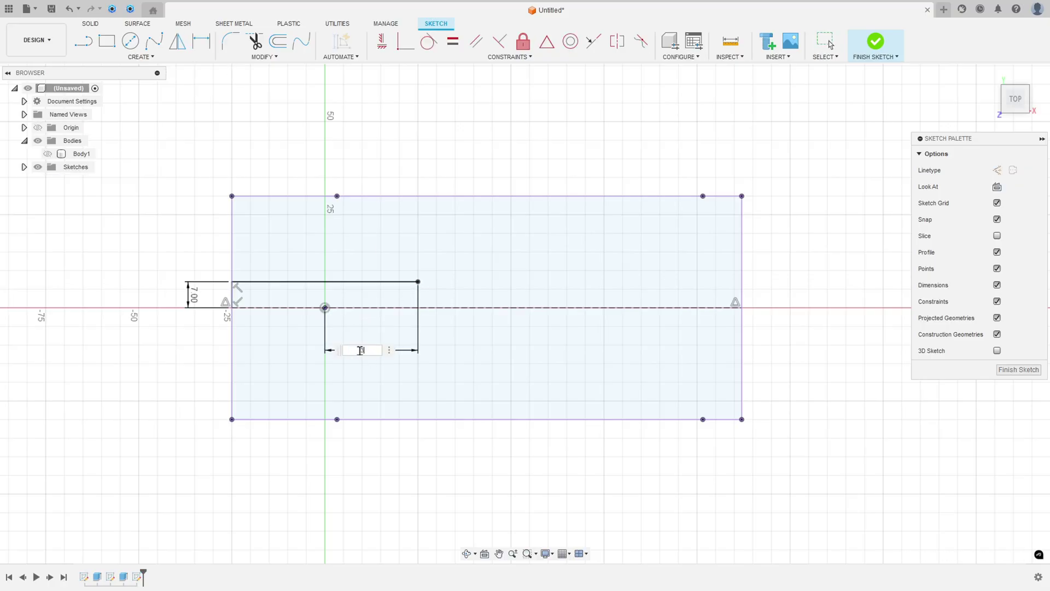
pyautogui.write('35')
pyautogui.press('Return')
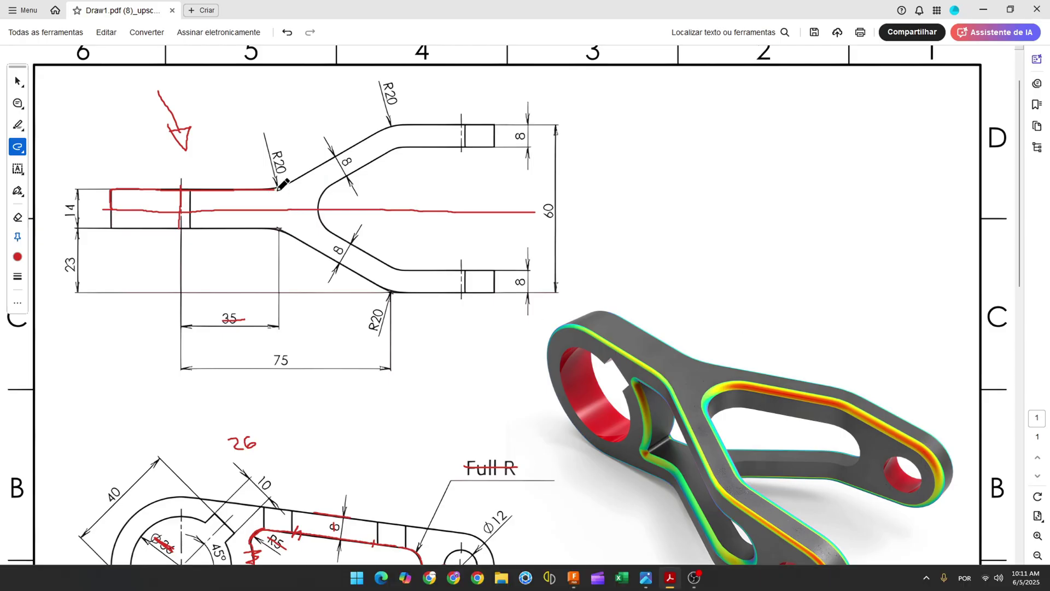
# Step: Trace the fork's upper outer edge in the PDF, and in Fusion continue the shank line with an inclined line and a horizontal line to the outline's upper-right corner
pyautogui.moveTo(277, 187)
pyautogui.mouseDown()
pyautogui.moveTo(390, 124)
pyautogui.moveTo(495, 120)
pyautogui.mouseUp()
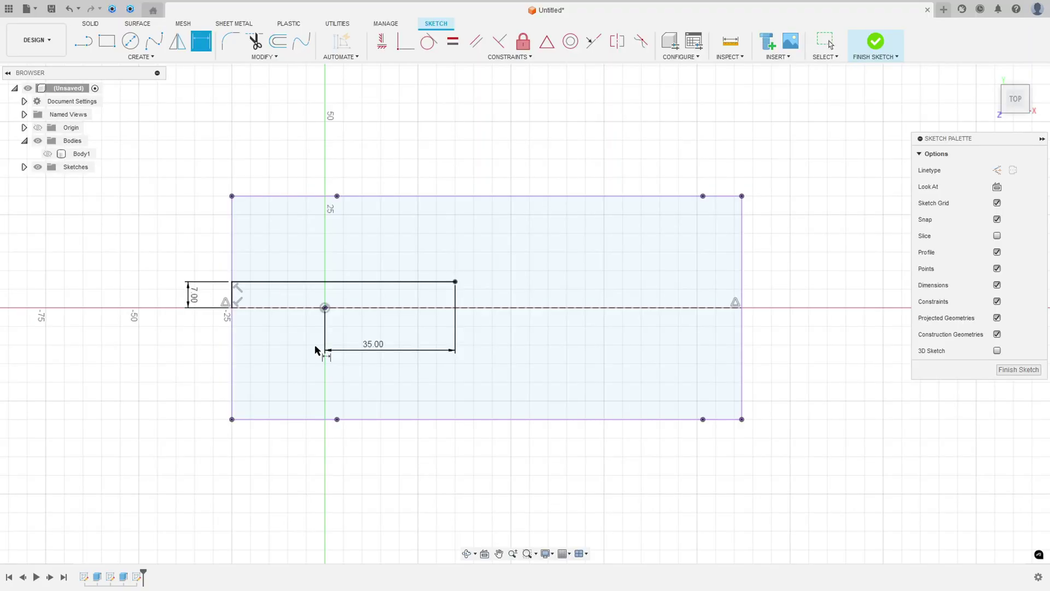
pyautogui.press('l')
pyautogui.click(455, 281)
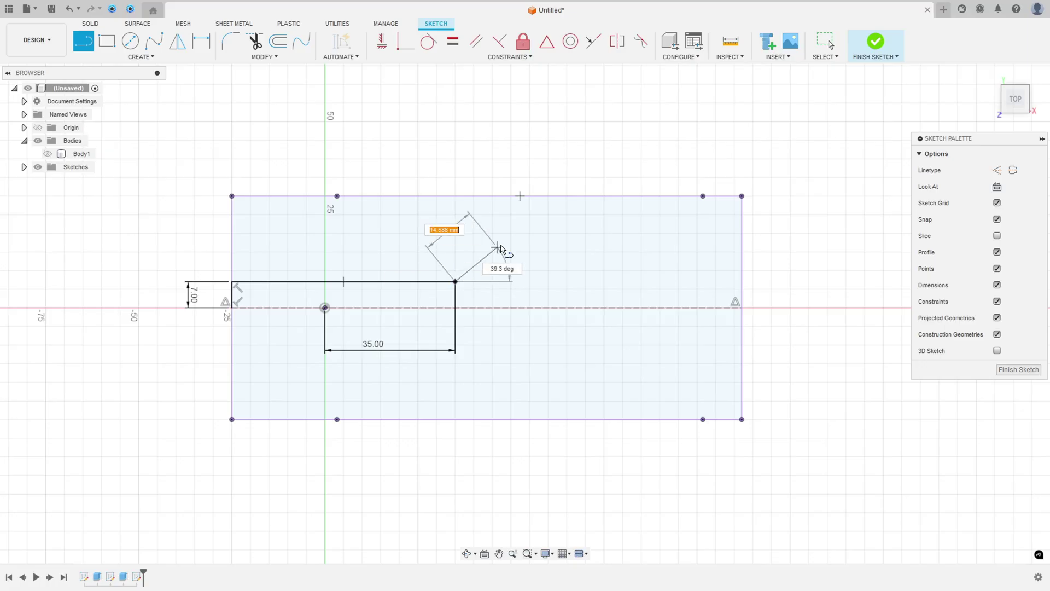
pyautogui.click(576, 197)
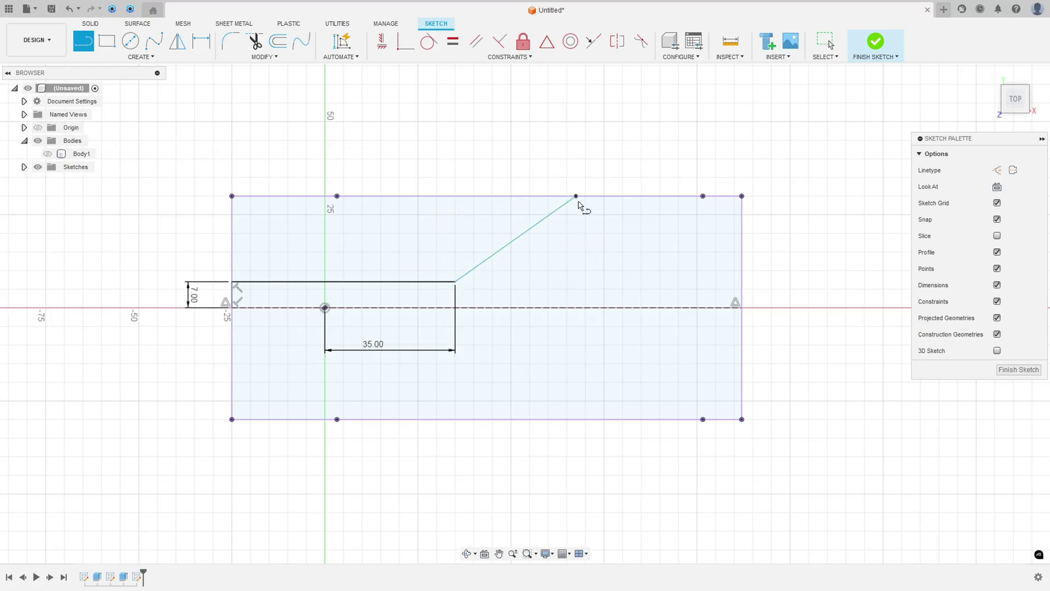
pyautogui.doubleClick(741, 196)
# Step: Fillet the corner between the shank line and the inclined line with a 20 mm radius
pyautogui.click(230, 43)
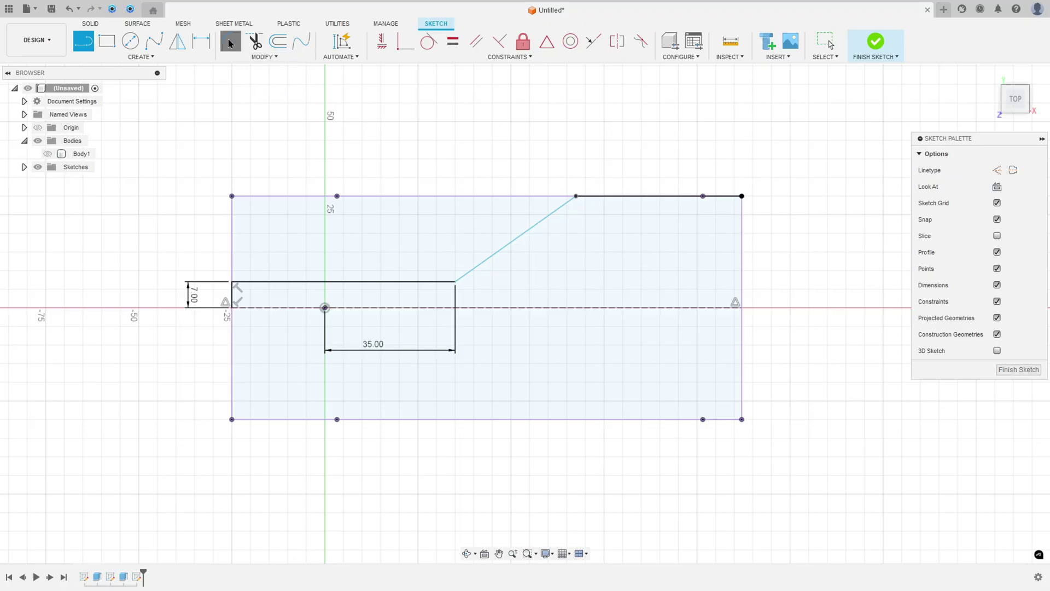
pyautogui.click(459, 283)
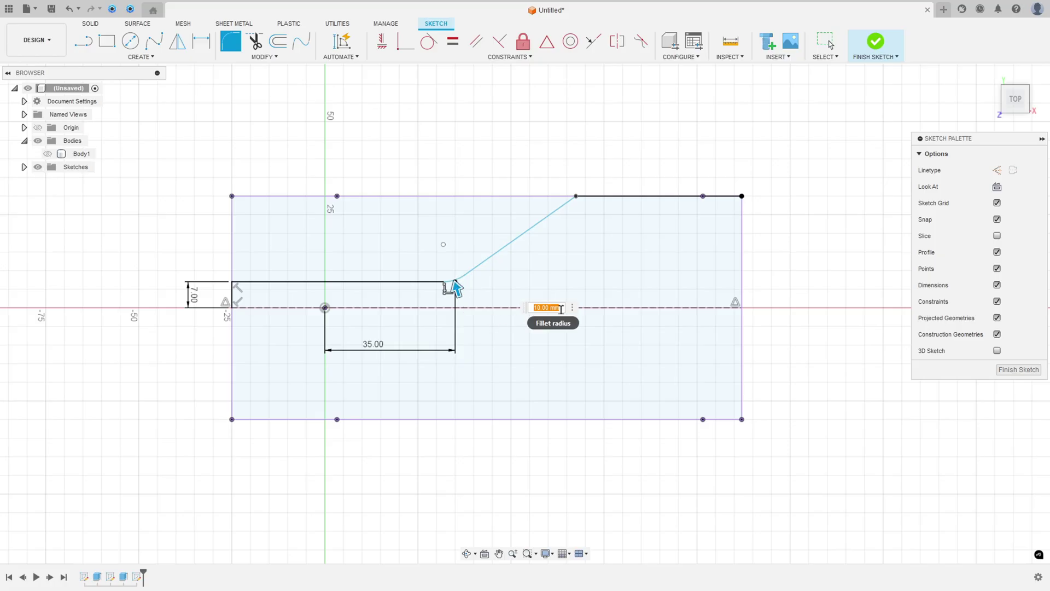
pyautogui.write('20')
pyautogui.press('Return')
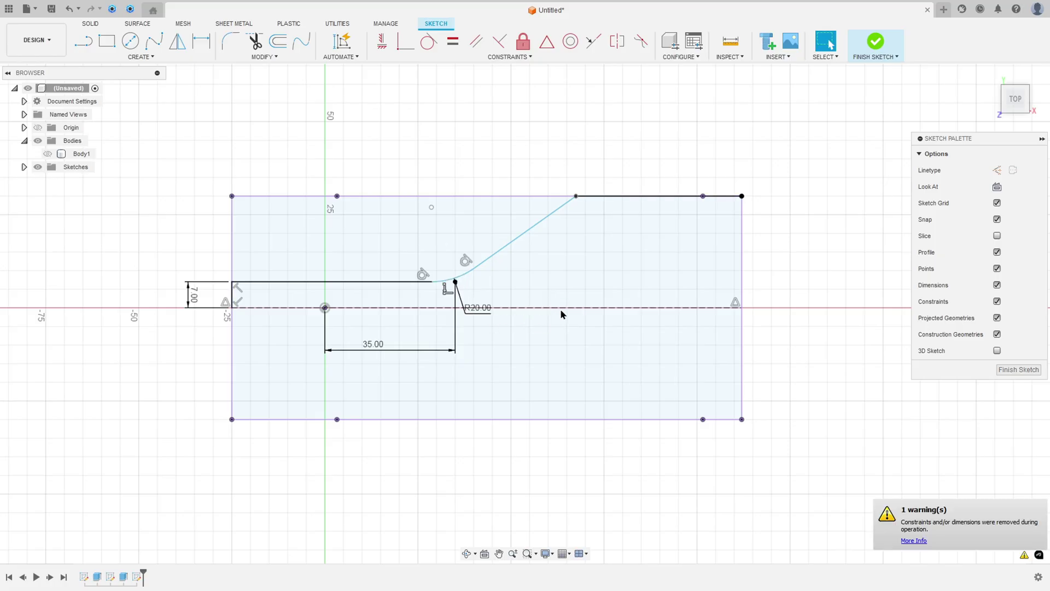
# Step: Fillet the corner between the inclined line and the upper horizontal line with a 20 mm radius
pyautogui.press('Return')
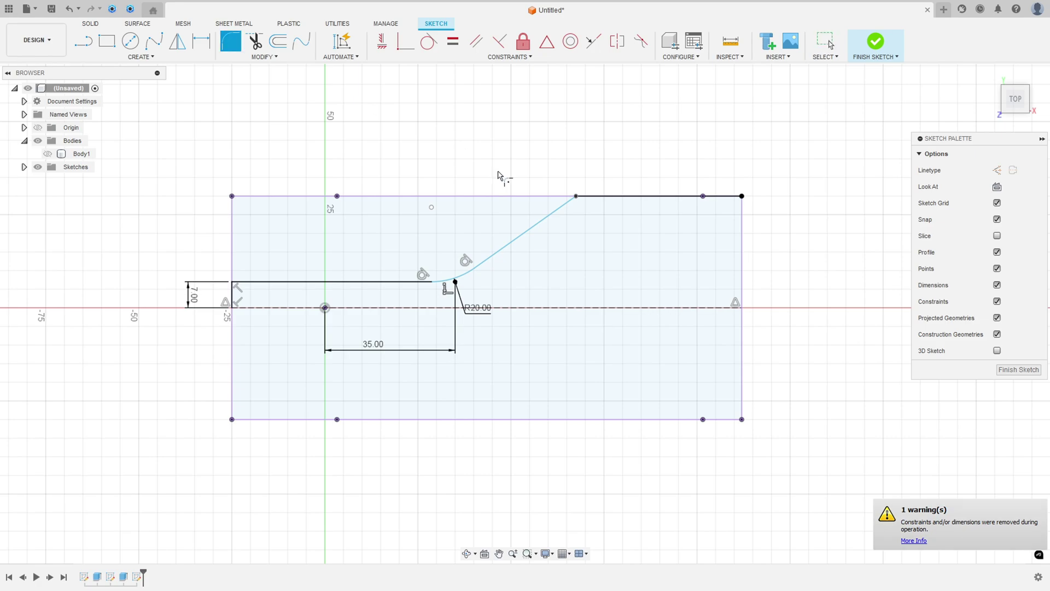
pyautogui.click(575, 197)
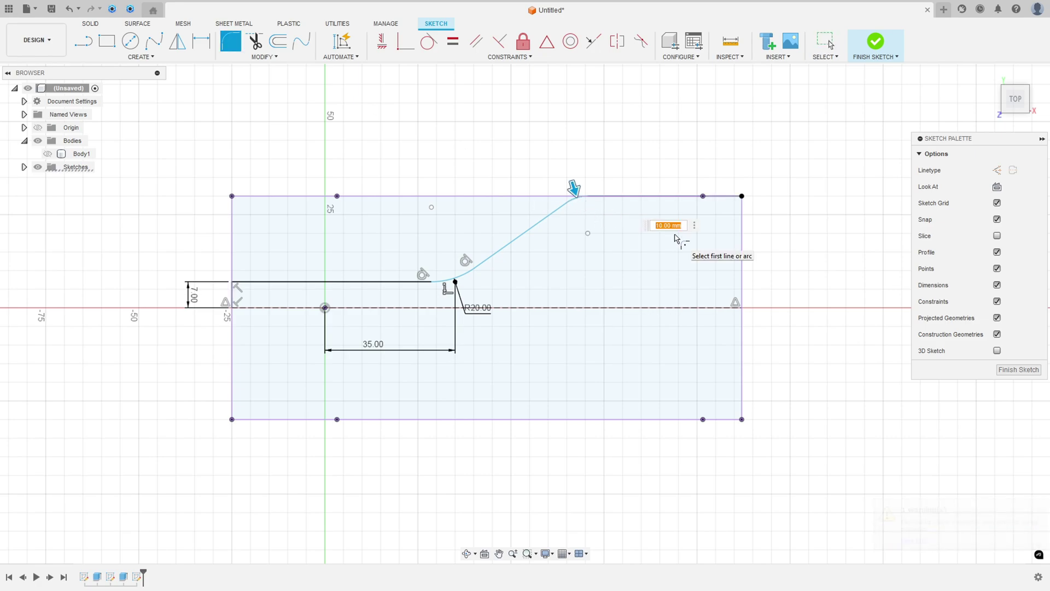
pyautogui.press('Return')
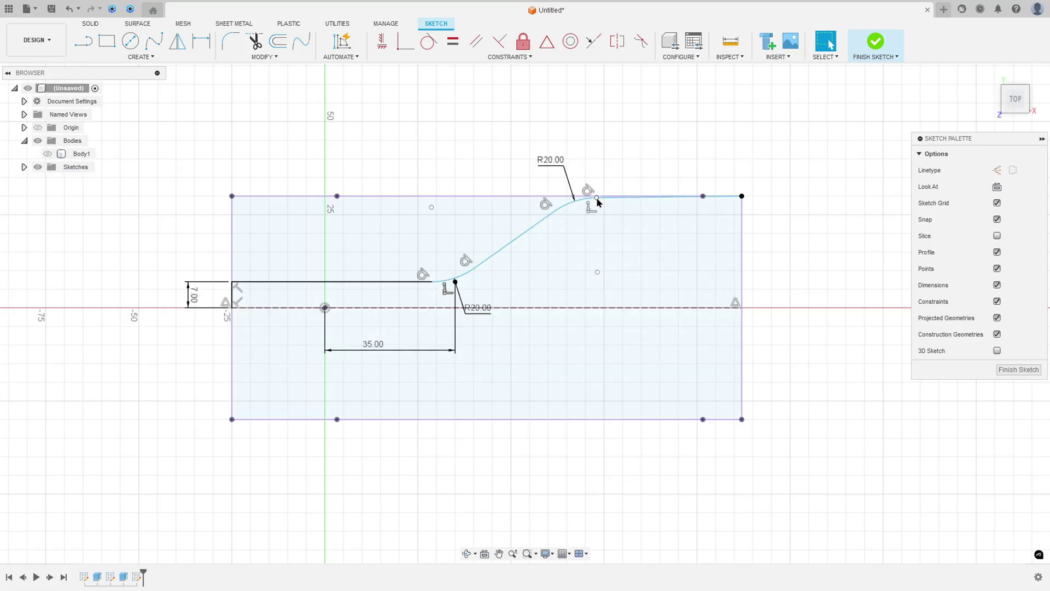
# Step: Constrain the fork's upper line to horizontal and pull the inclined line's upper end farther towards the fork tip
pyautogui.click(620, 203)
pyautogui.click(381, 41)
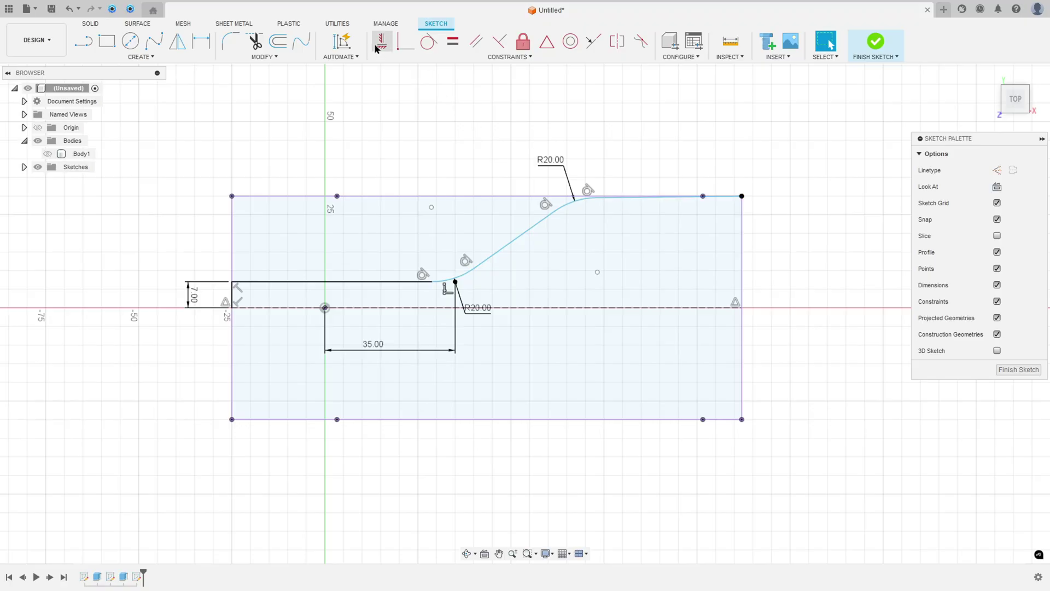
pyautogui.click(649, 199)
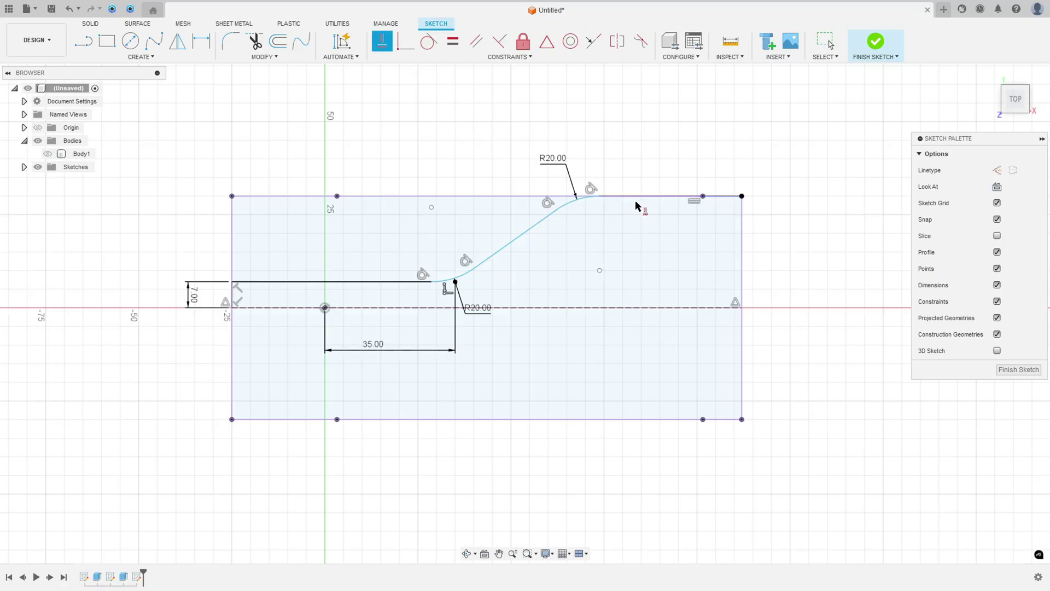
pyautogui.press('Escape')
pyautogui.moveTo(557, 215)
pyautogui.mouseDown()
pyautogui.moveTo(546, 209)
pyautogui.moveTo(569, 223)
pyautogui.mouseUp()
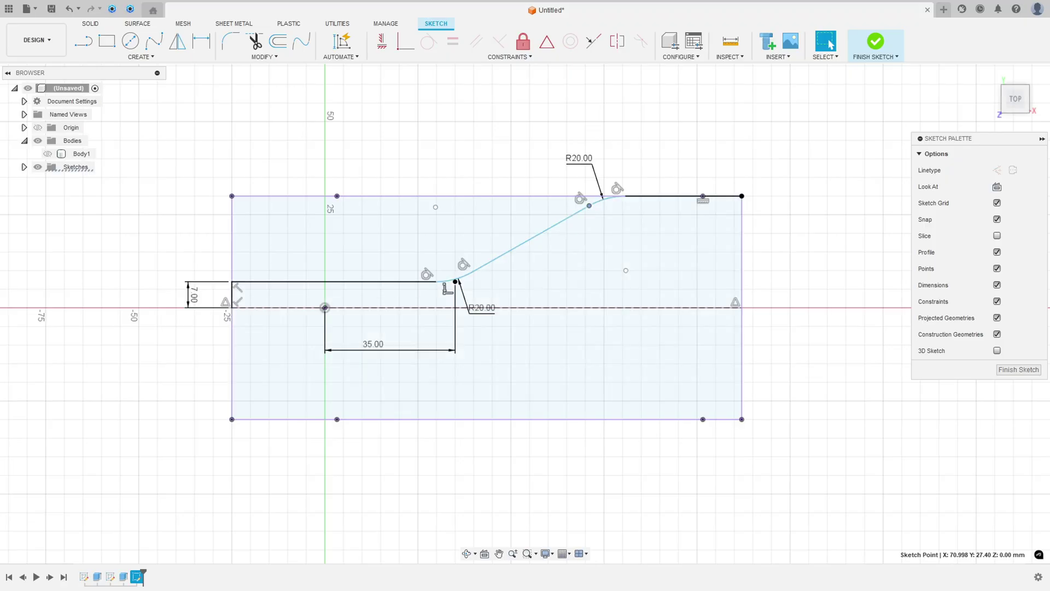
# Step: Switch to the PDF drawing and strike out the 75 dimension
pyautogui.hotkey('alt', 'Tab')
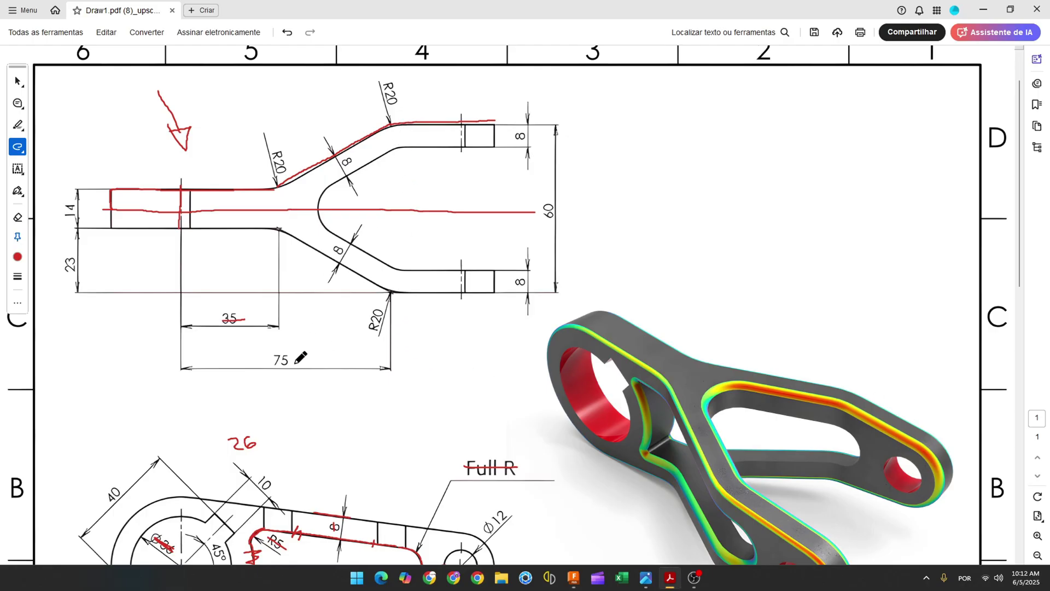
pyautogui.moveTo(272, 361); pyautogui.dragTo(297, 360)
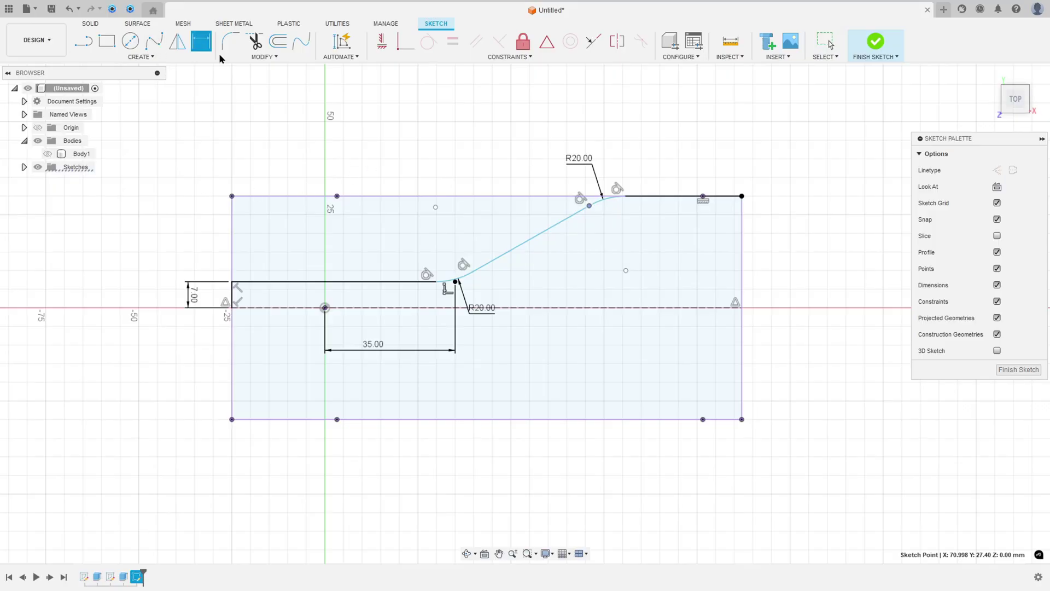
pyautogui.click(611, 204)
pyautogui.click(627, 271)
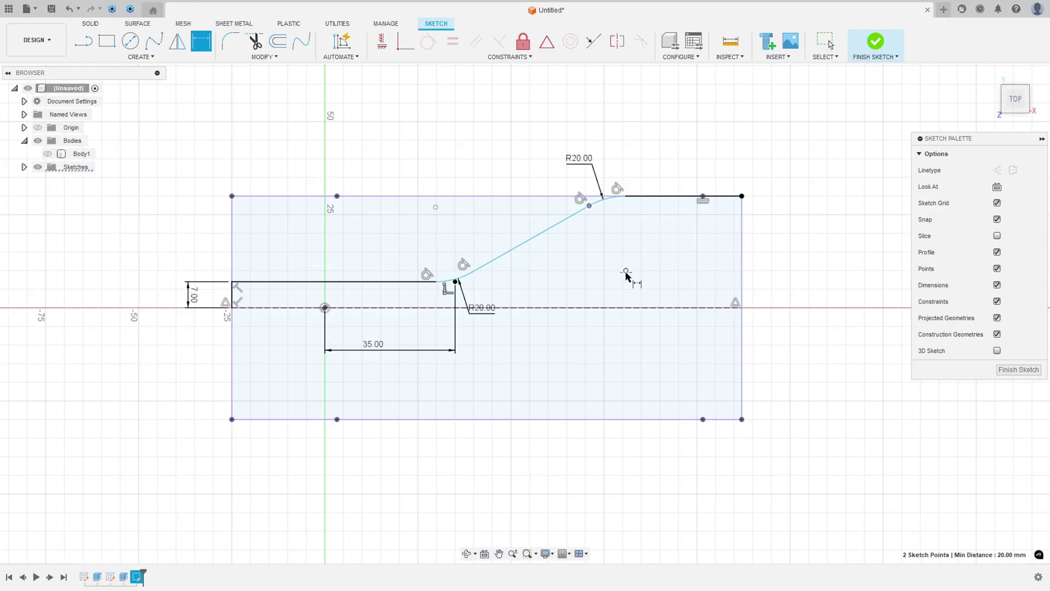
pyautogui.press('Escape')
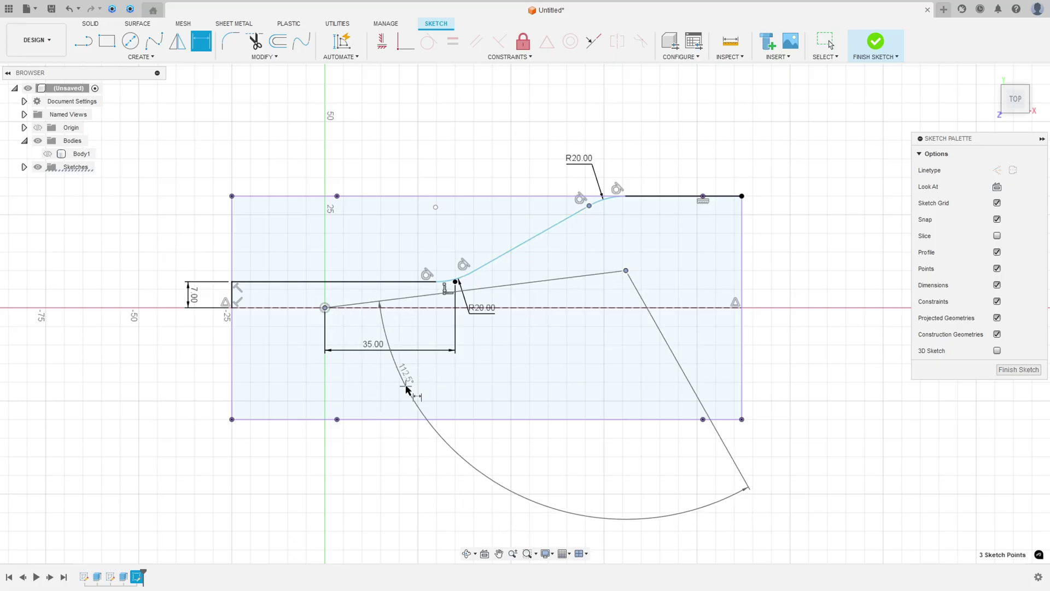
pyautogui.press('Escape')
# Step: Set the horizontal distance from the origin to the upper fillet's centre to 75 mm, and reposition the lower R20 and 35 mm dimension labels
pyautogui.click(201, 41)
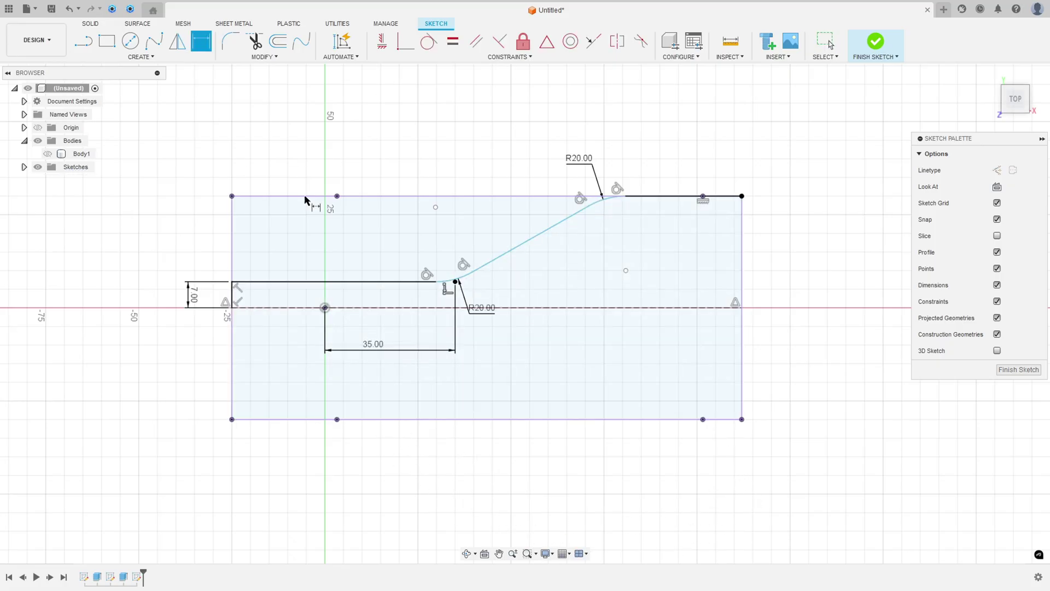
pyautogui.click(325, 307)
pyautogui.click(627, 271)
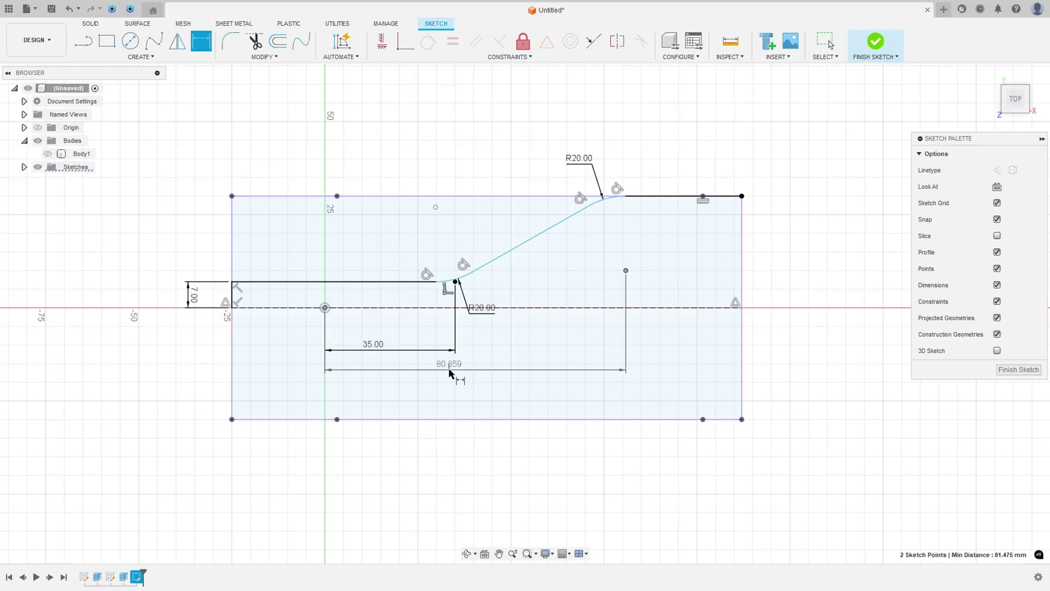
pyautogui.click(455, 381)
pyautogui.write('75')
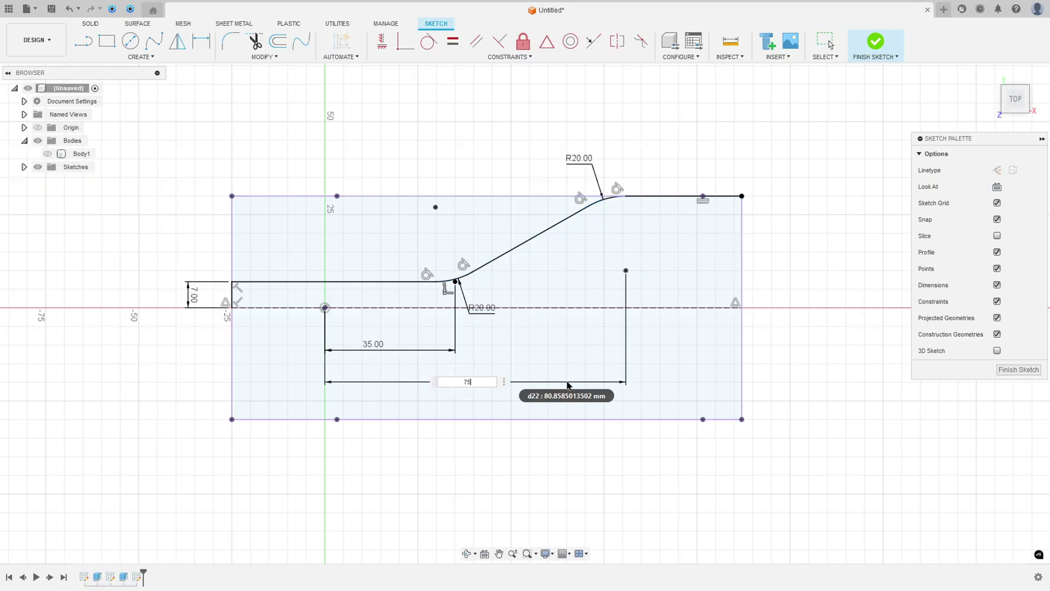
pyautogui.press('Return')
pyautogui.press('Escape')
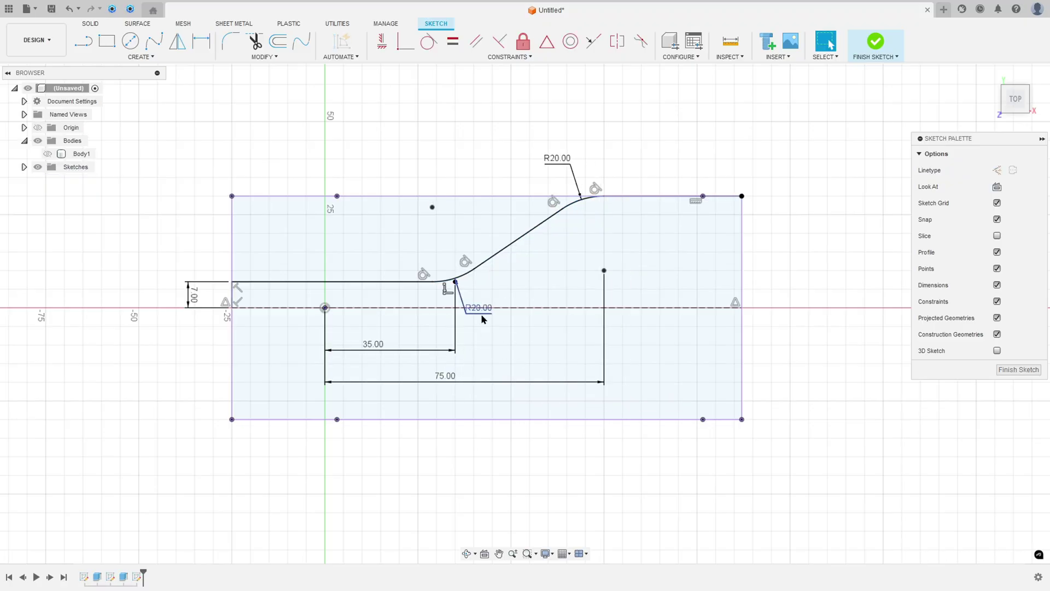
pyautogui.moveTo(482, 309)
pyautogui.mouseDown()
pyautogui.moveTo(460, 258)
pyautogui.moveTo(448, 263)
pyautogui.mouseUp()
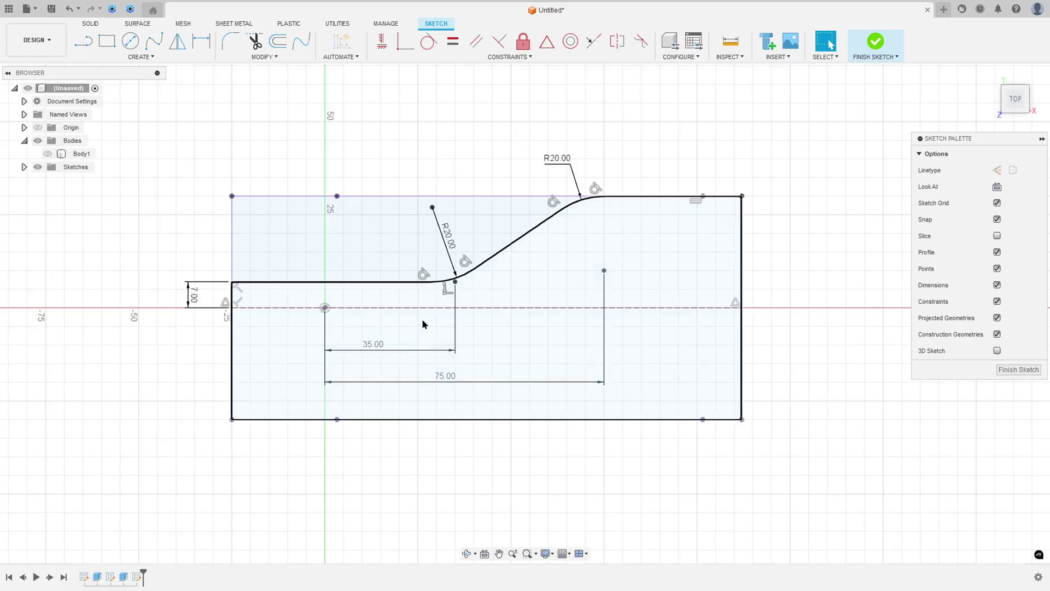
pyautogui.moveTo(381, 349); pyautogui.dragTo(401, 358)
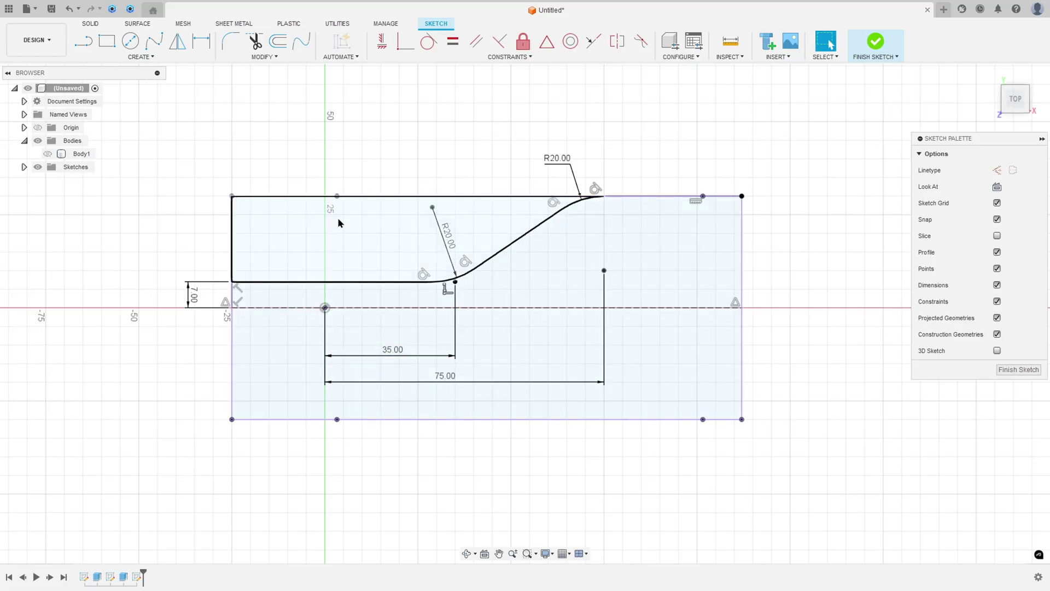
# Step: Mark the fork tip's end edge and its 8 dimension in the PDF, and in Fusion draw an 8 mm vertical line down from the upper-right corner
pyautogui.press('l')
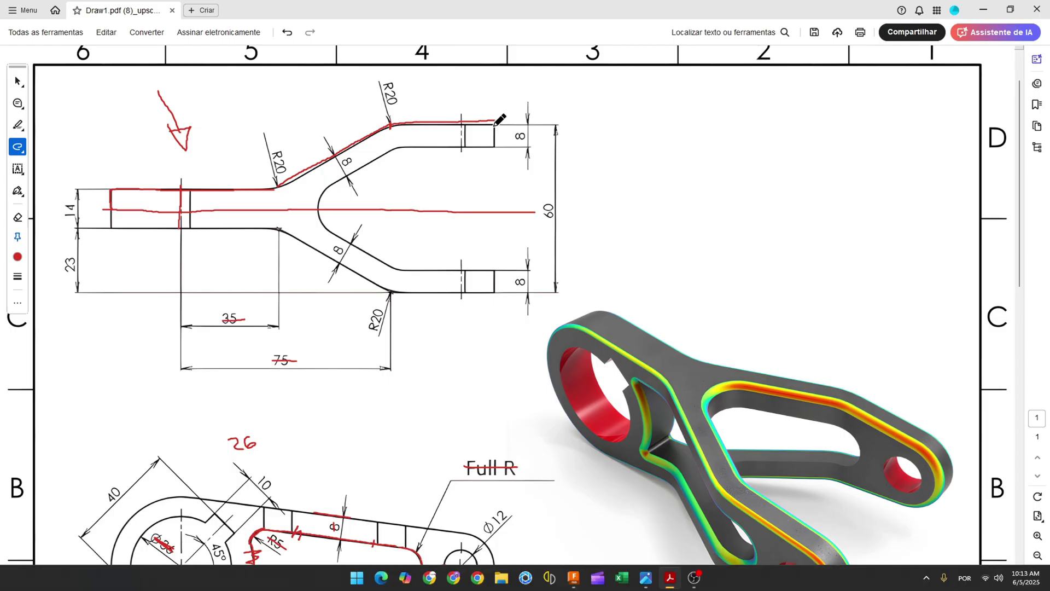
pyautogui.moveTo(495, 125)
pyautogui.mouseDown()
pyautogui.moveTo(494, 147)
pyautogui.moveTo(528, 136)
pyautogui.mouseUp()
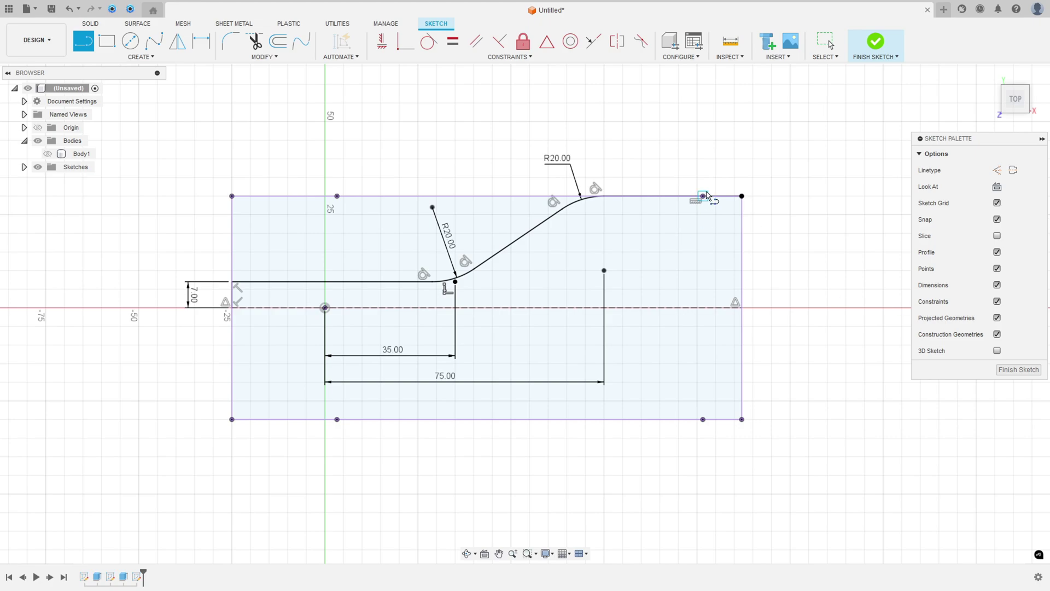
pyautogui.click(741, 196)
pyautogui.write('8.473')
pyautogui.press('Return')
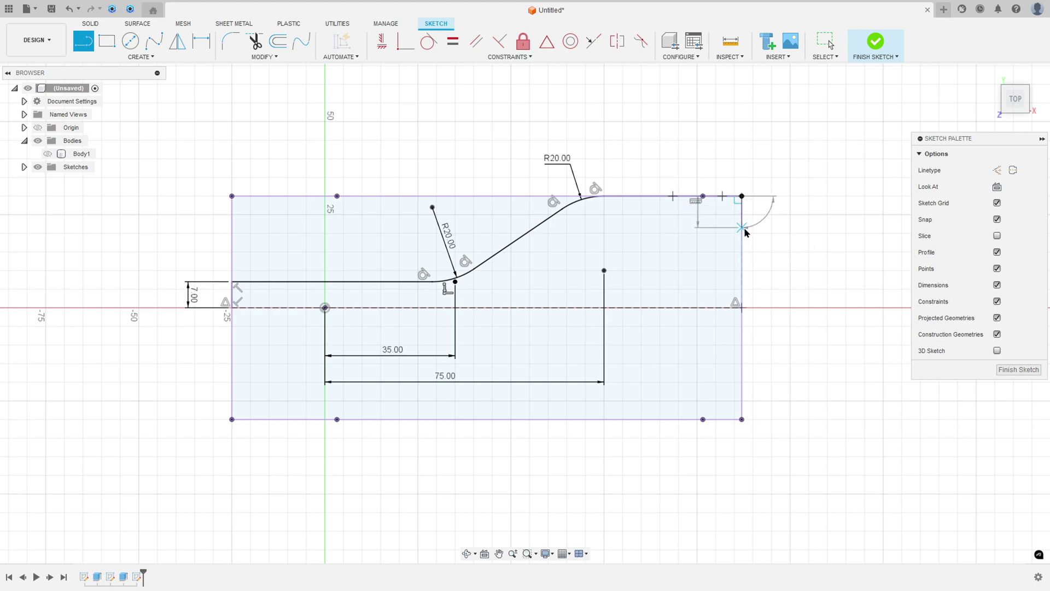
pyautogui.press('Escape')
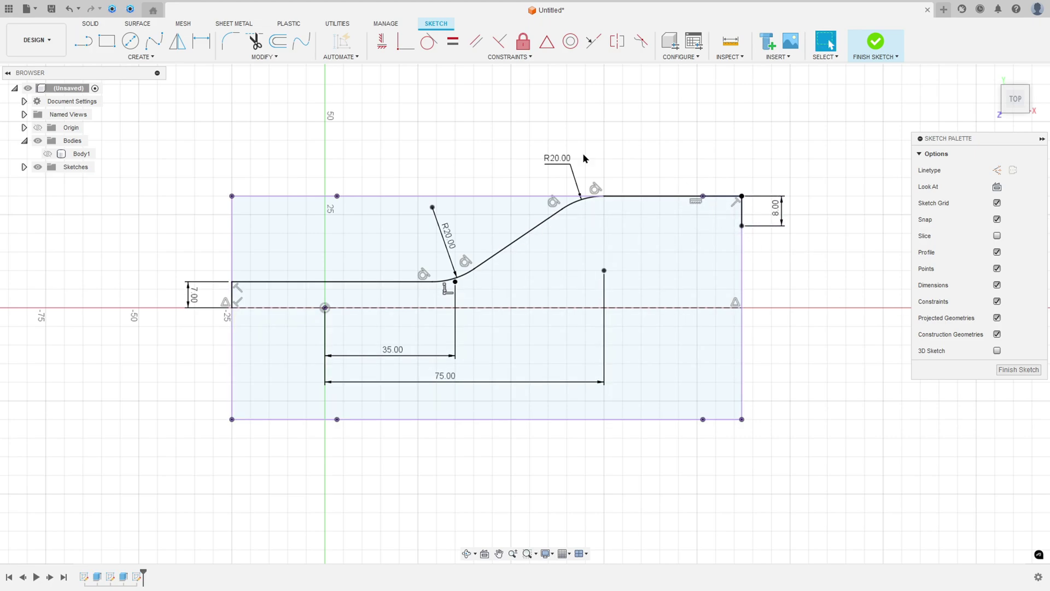
# Step: Offset the upper horizontal line, its fillet arc and the inclined line 8 mm inward, and shorten the offset inclined line's free end
pyautogui.click(278, 41)
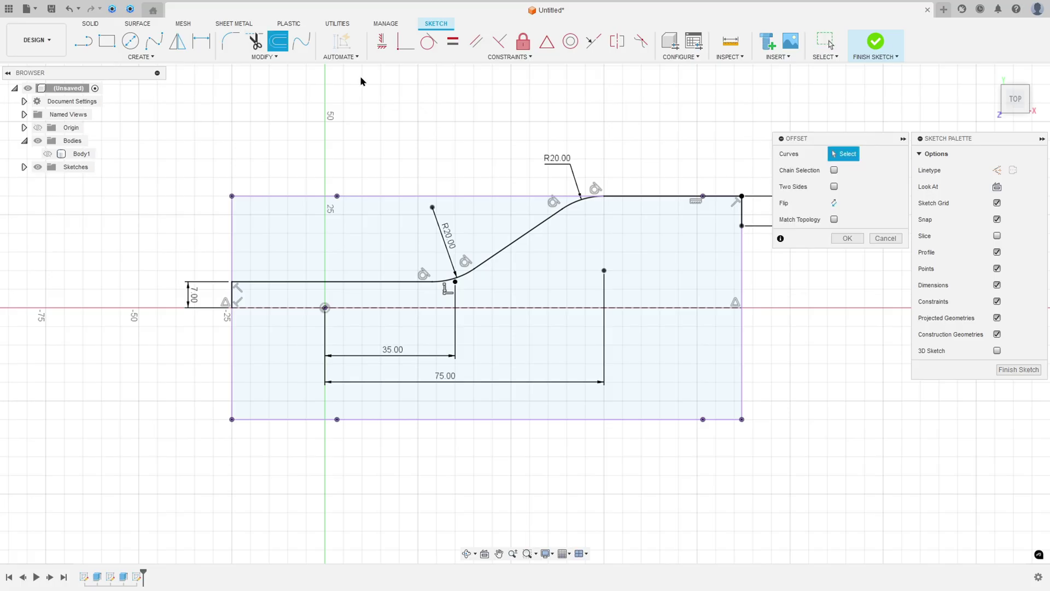
pyautogui.click(662, 196)
pyautogui.click(583, 196)
pyautogui.click(519, 242)
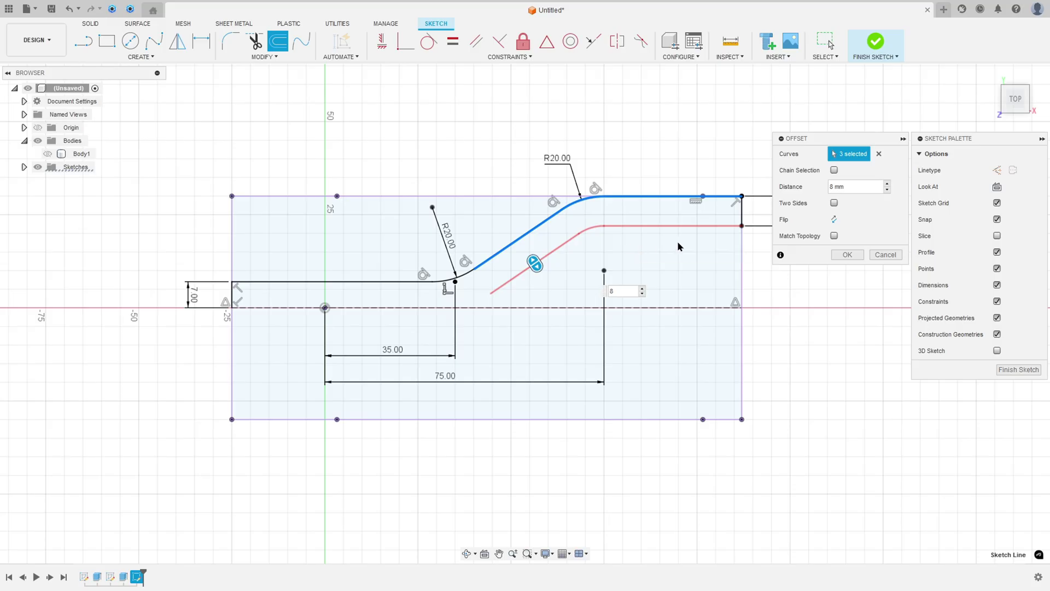
pyautogui.click(847, 255)
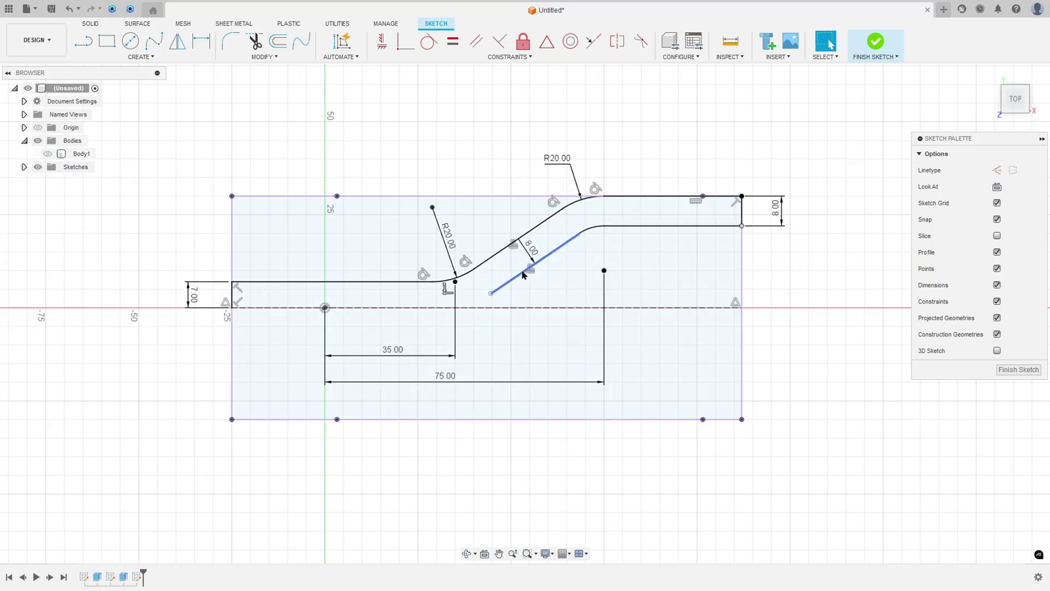
pyautogui.moveTo(490, 295); pyautogui.dragTo(509, 281)
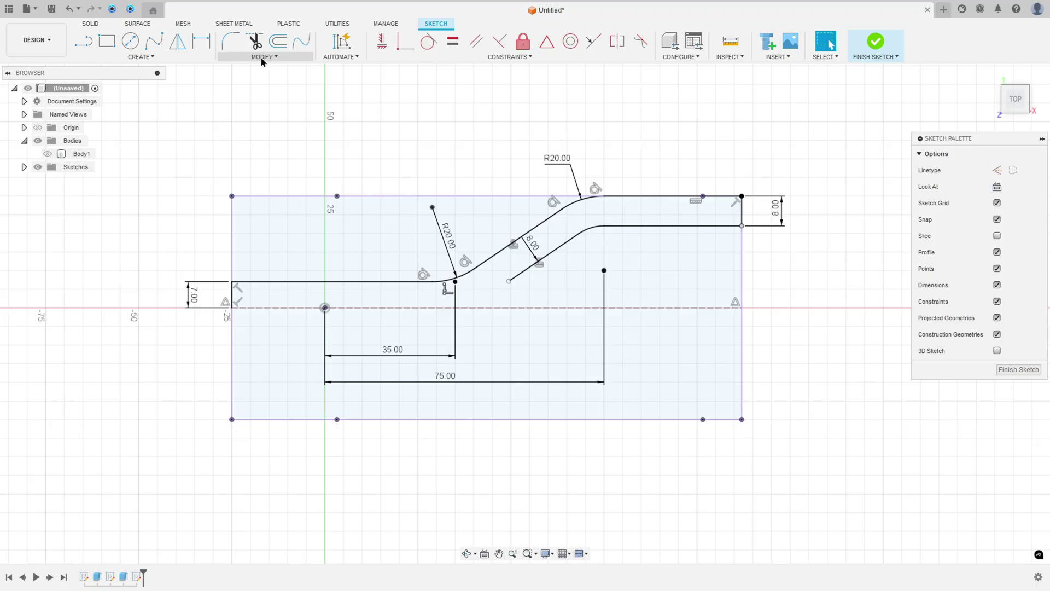
# Step: Mirror all ten lines and arcs of the upper half profile across the horizontal centreline
pyautogui.click(153, 58)
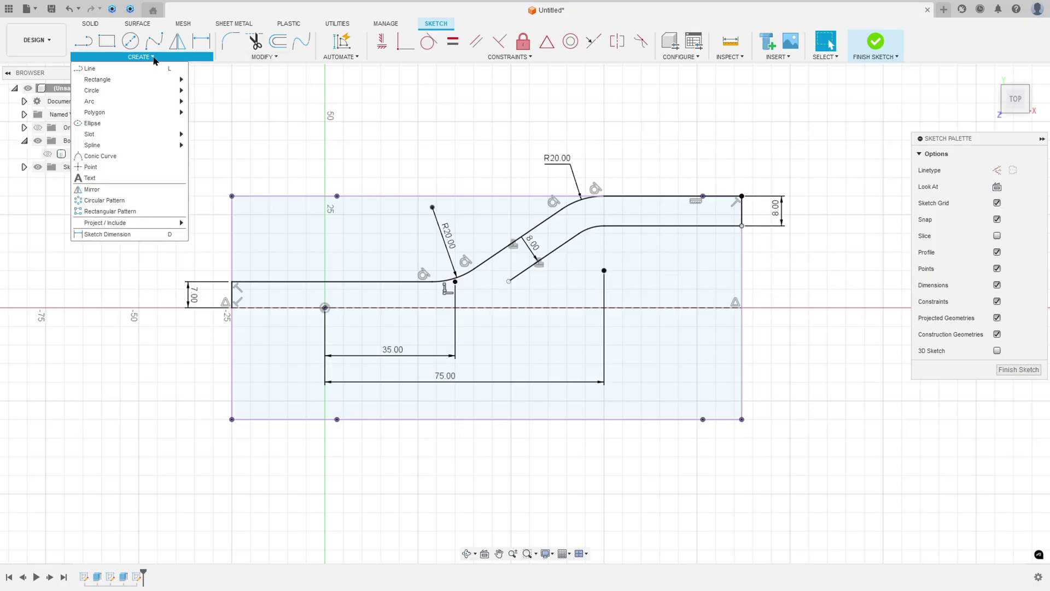
pyautogui.click(105, 190)
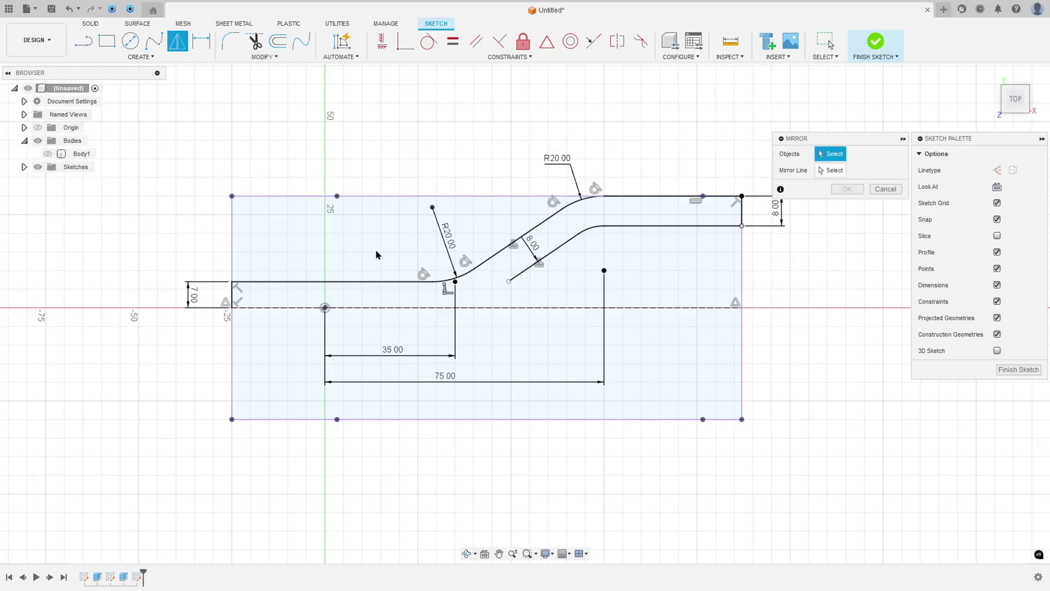
pyautogui.click(298, 282)
pyautogui.click(441, 284)
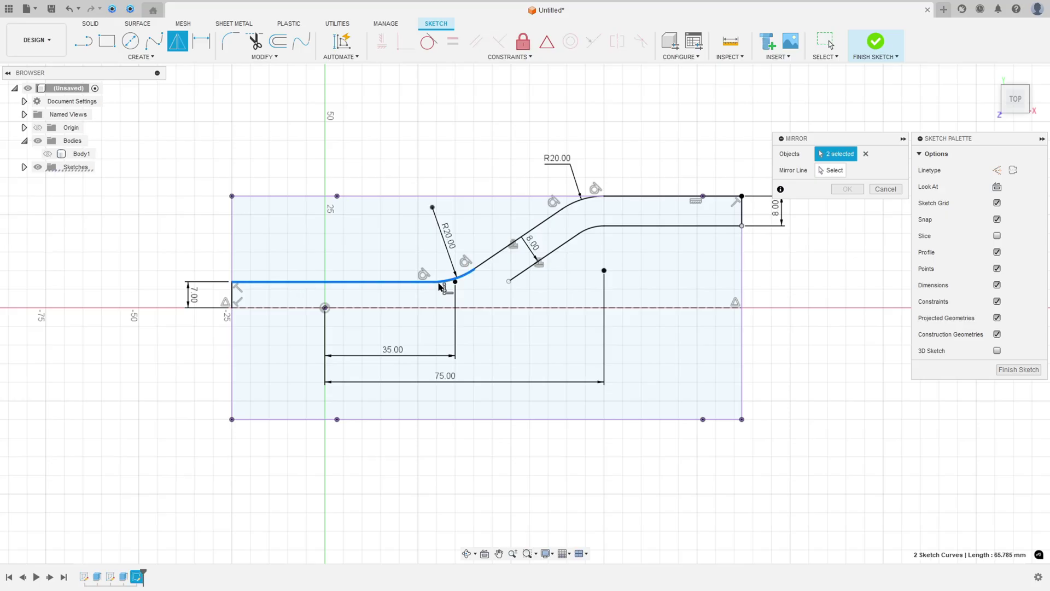
pyautogui.click(231, 295)
pyautogui.click(519, 241)
pyautogui.click(573, 204)
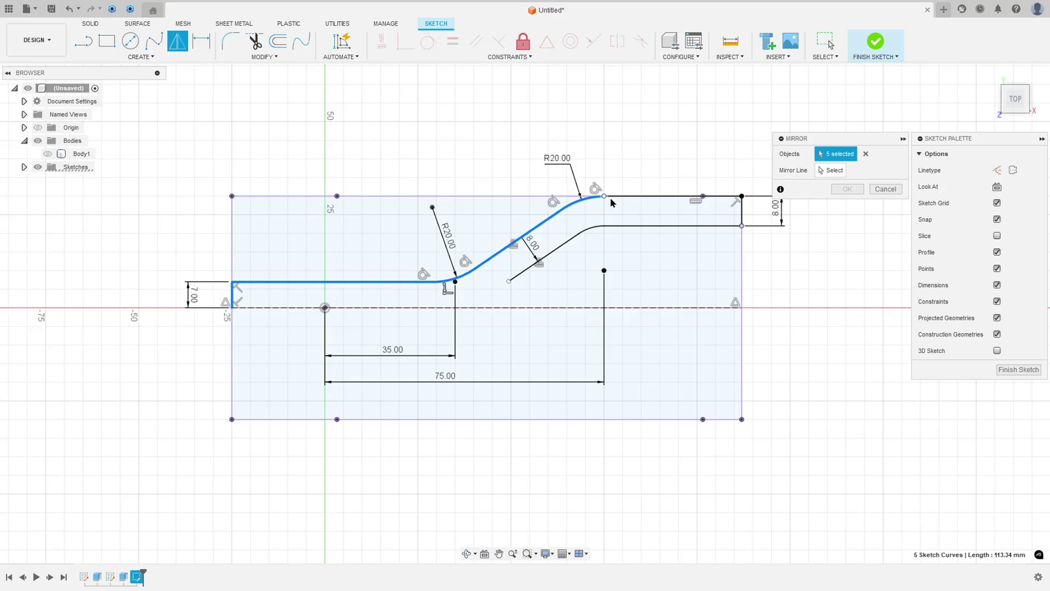
pyautogui.click(648, 197)
pyautogui.click(672, 227)
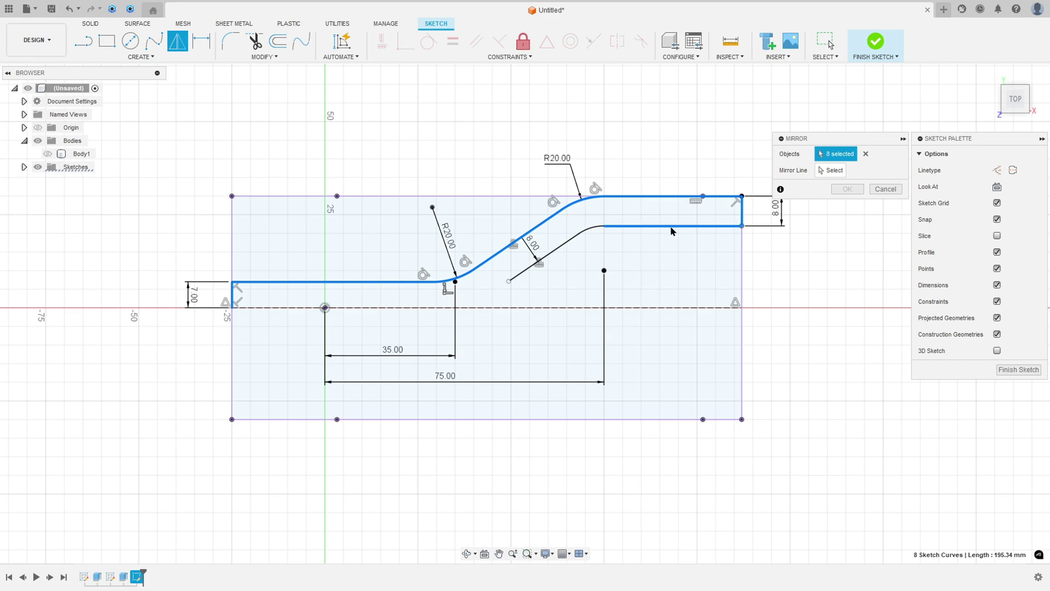
pyautogui.click(594, 230)
pyautogui.click(545, 260)
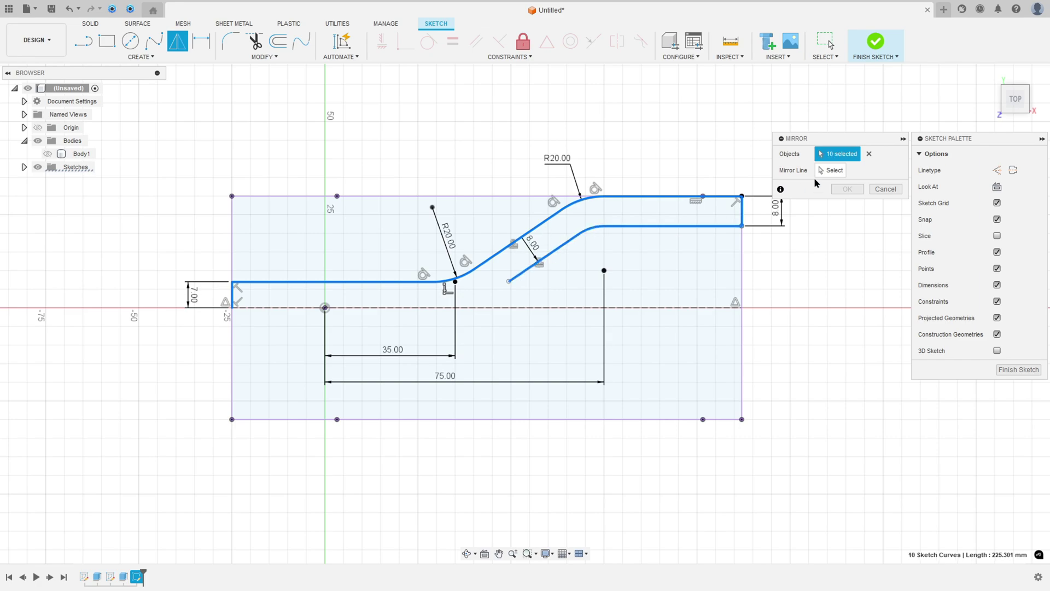
pyautogui.click(821, 171)
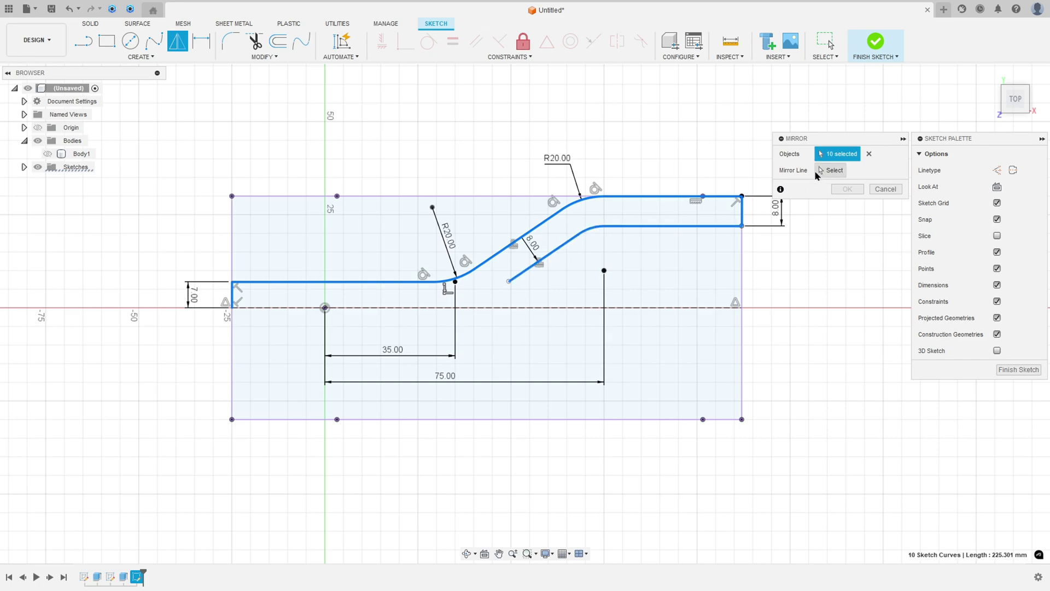
pyautogui.click(492, 308)
pyautogui.click(856, 191)
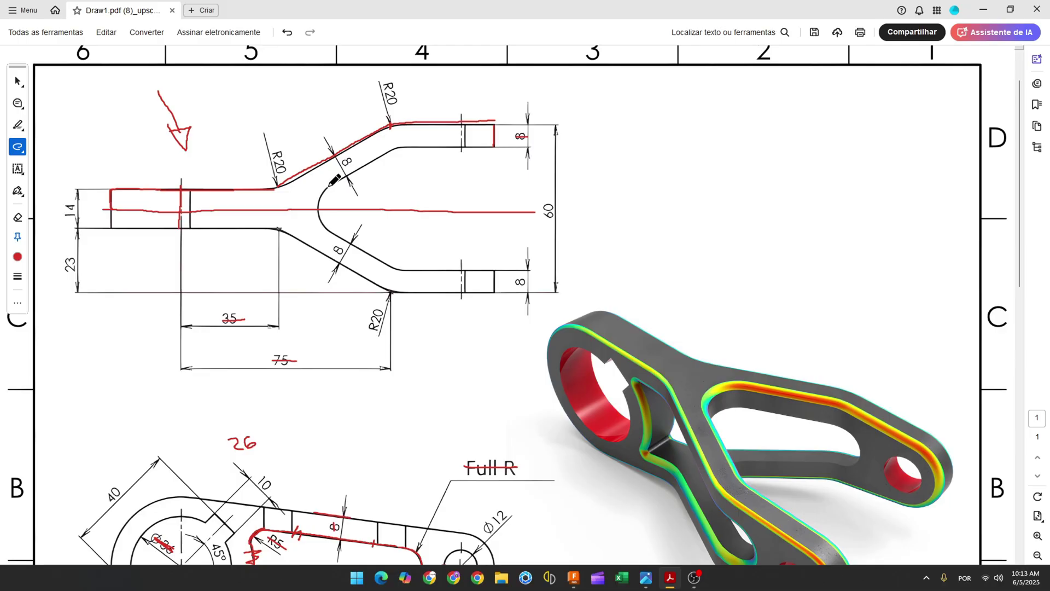
# Step: Mark the fork's inner arc in the PDF, and in Fusion join the two inclined inner lines with an arc tangent to both
pyautogui.moveTo(329, 184)
pyautogui.mouseDown()
pyautogui.moveTo(316, 215)
pyautogui.moveTo(336, 238)
pyautogui.mouseUp()
pyautogui.moveTo(344, 178); pyautogui.dragTo(372, 166)
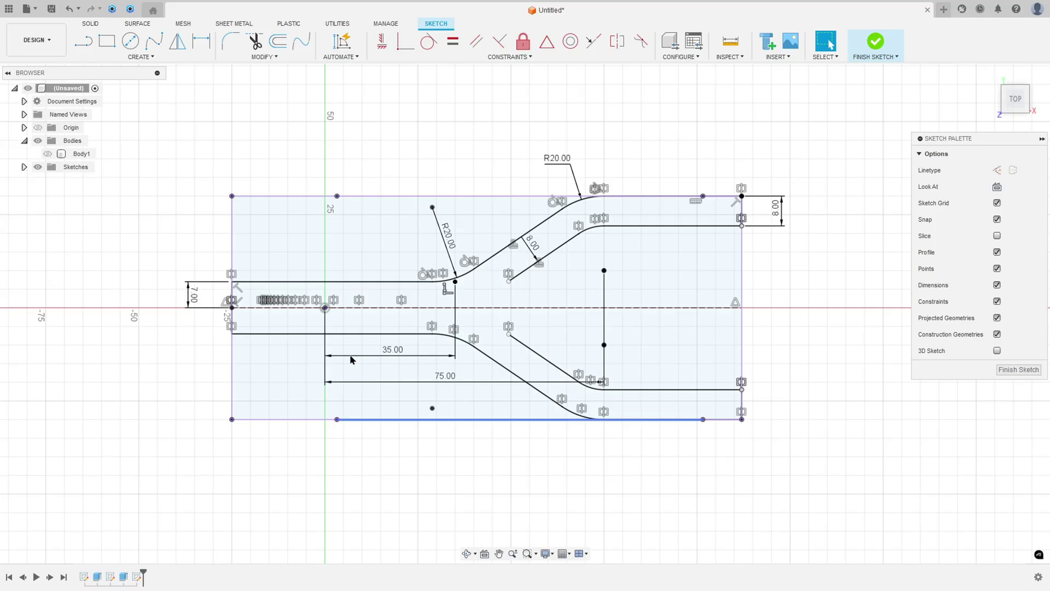
pyautogui.click(140, 57)
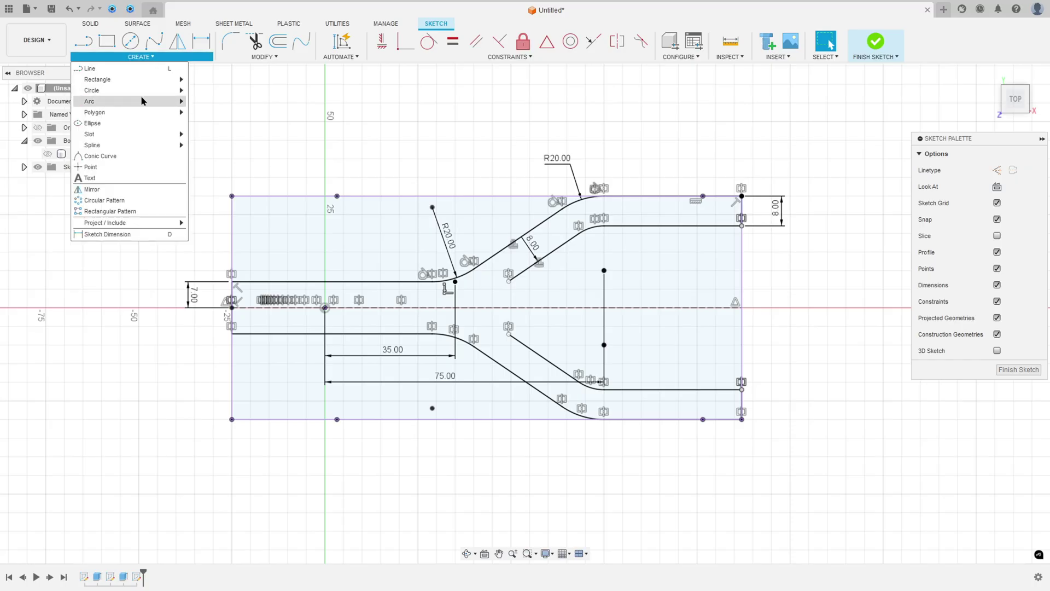
pyautogui.moveTo(142, 101)
pyautogui.click(196, 102)
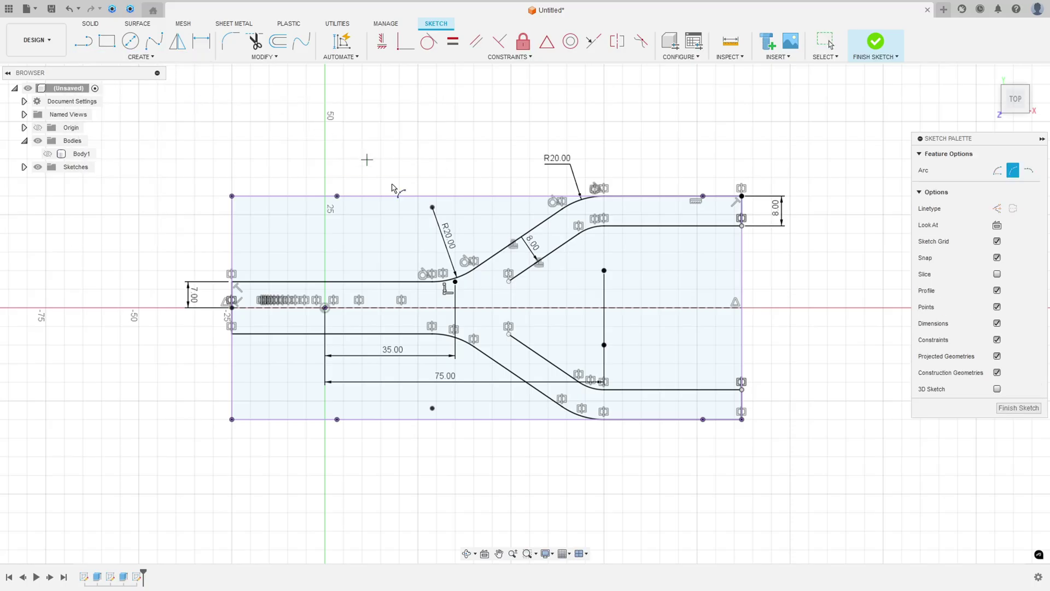
pyautogui.click(509, 281)
pyautogui.click(502, 339)
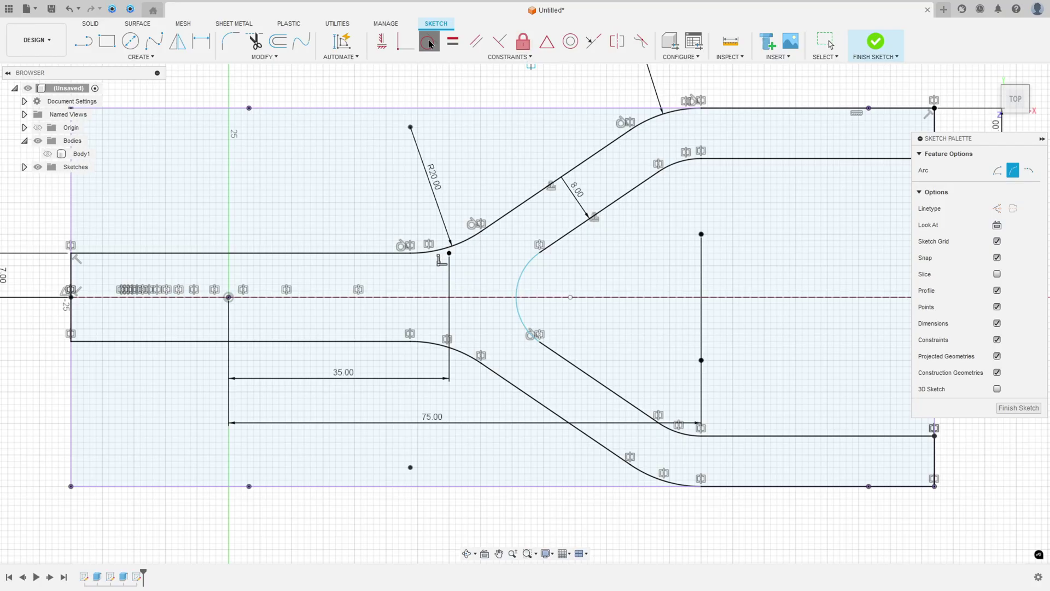
pyautogui.press('Escape')
pyautogui.click(531, 266)
pyautogui.press('Escape')
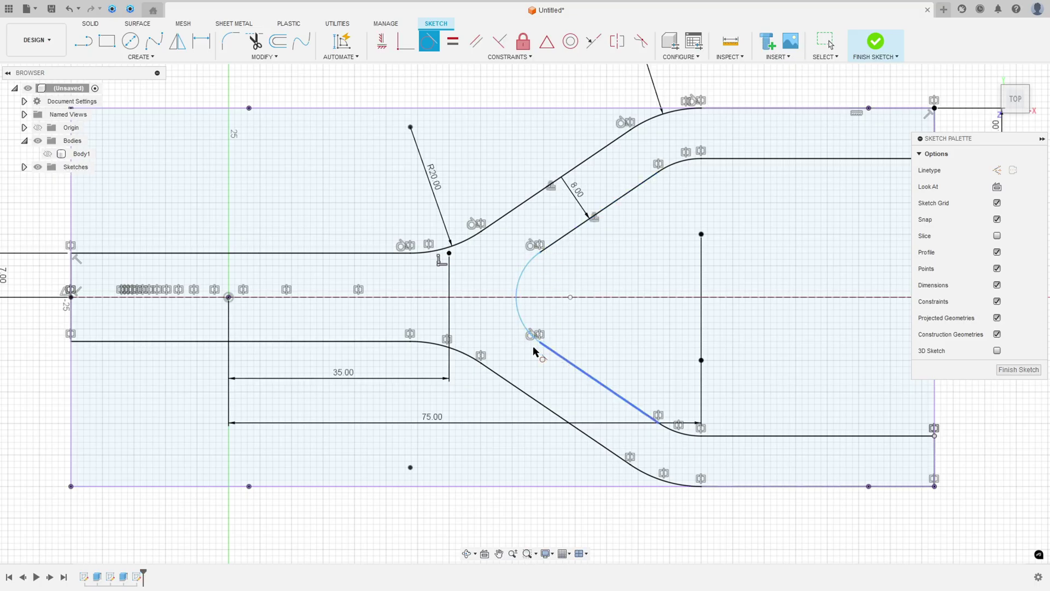
# Step: Dimension the radius of the arc joining the fork's inner edges
pyautogui.scroll(-1, 573, 337)
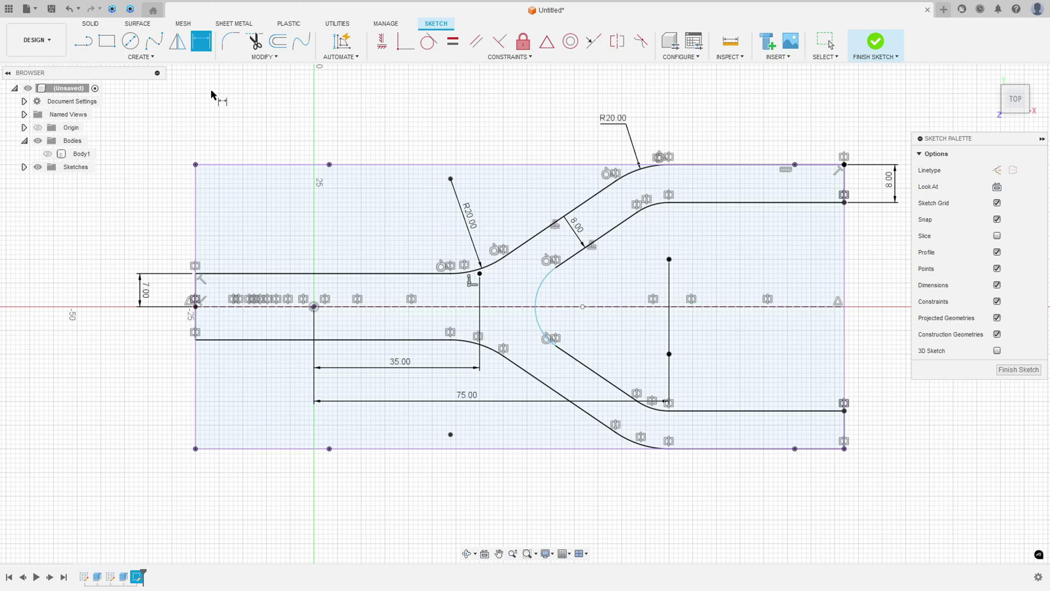
pyautogui.click(539, 294)
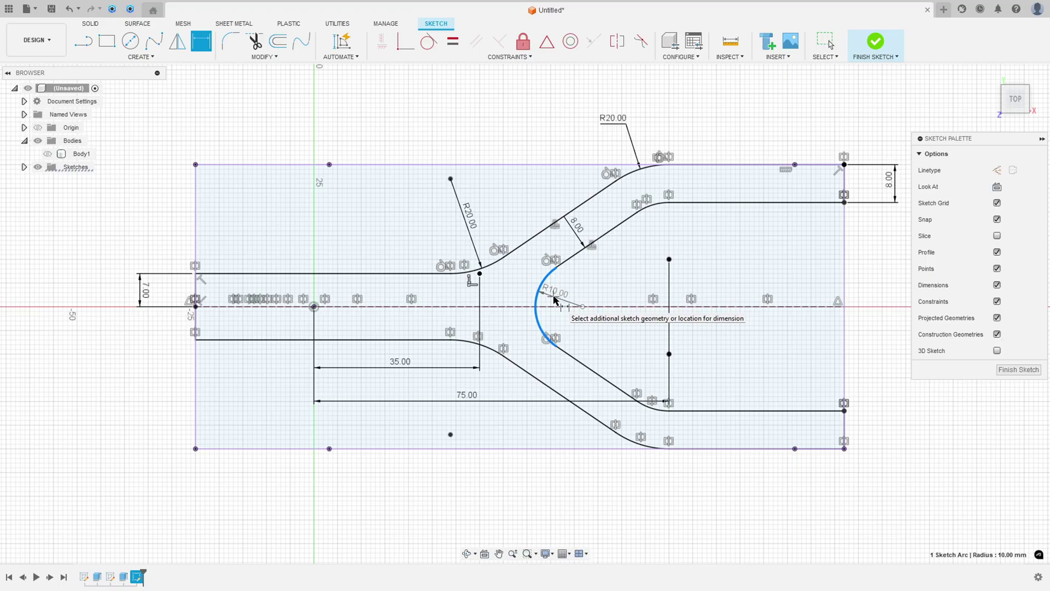
pyautogui.click(554, 297)
pyautogui.press('Return')
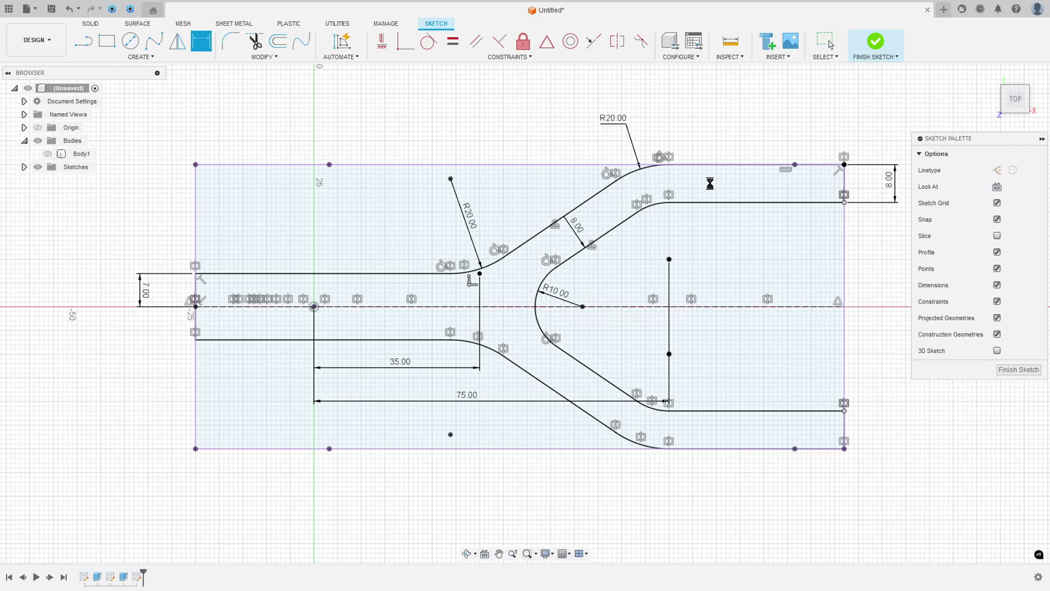
pyautogui.press('Escape')
# Step: Select the closed Y-shaped fork profile, finish the sketch and make Body1 visible in the home view
pyautogui.click(687, 190)
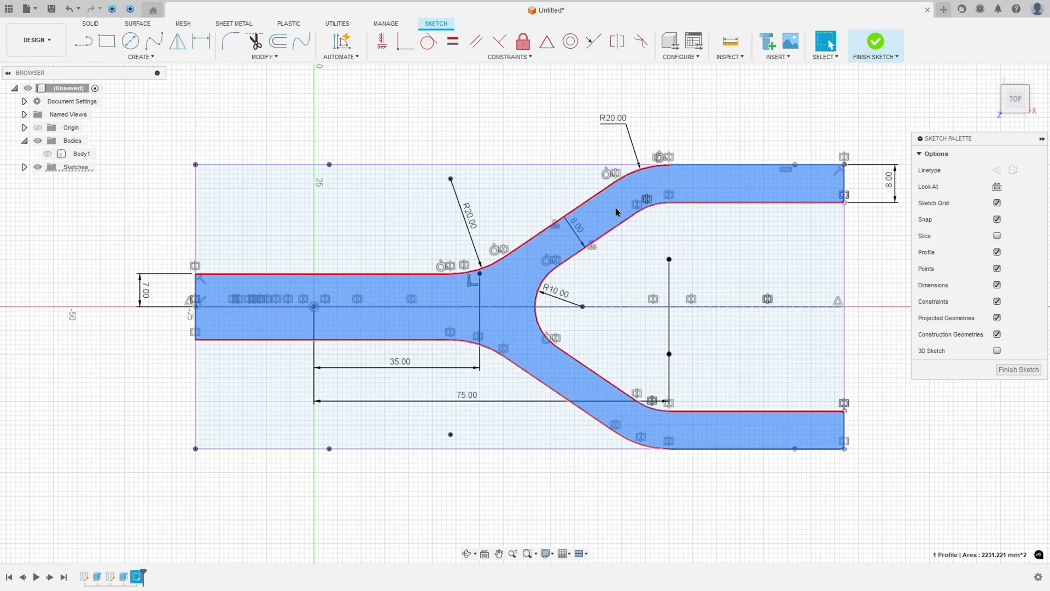
pyautogui.click(874, 43)
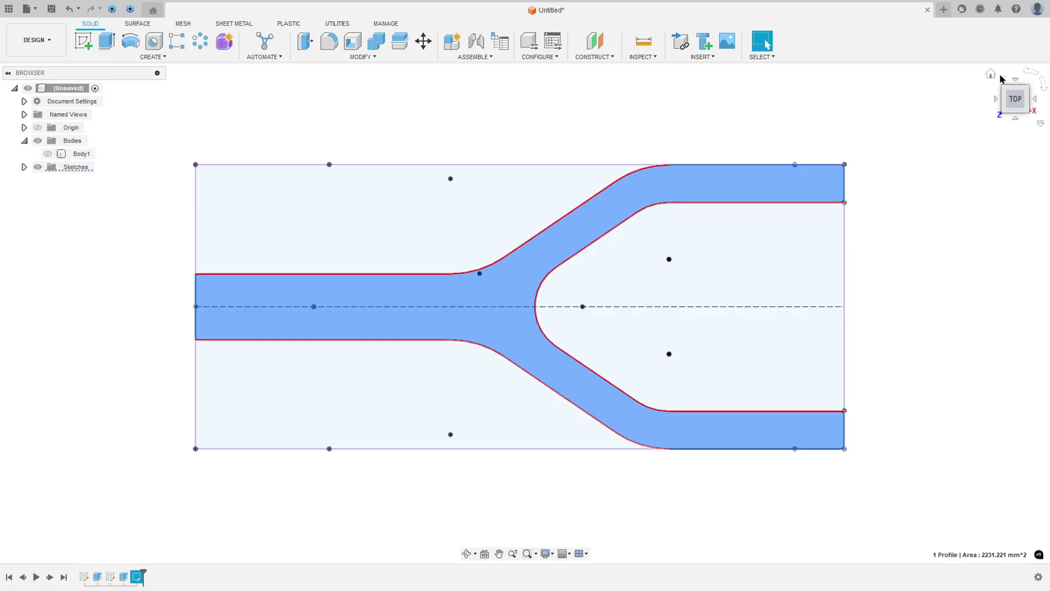
pyautogui.click(990, 77)
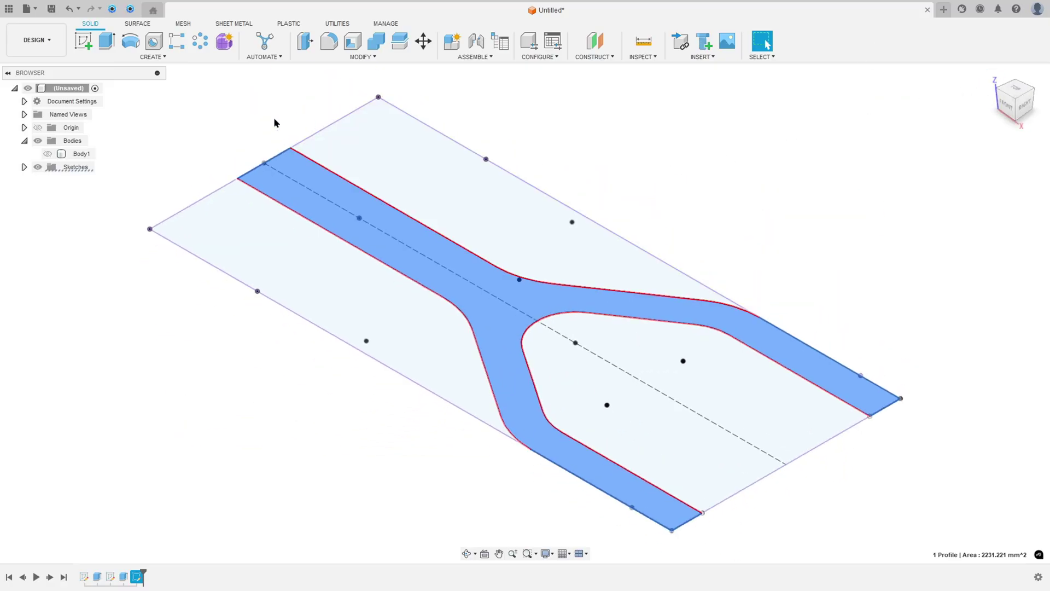
pyautogui.click(48, 154)
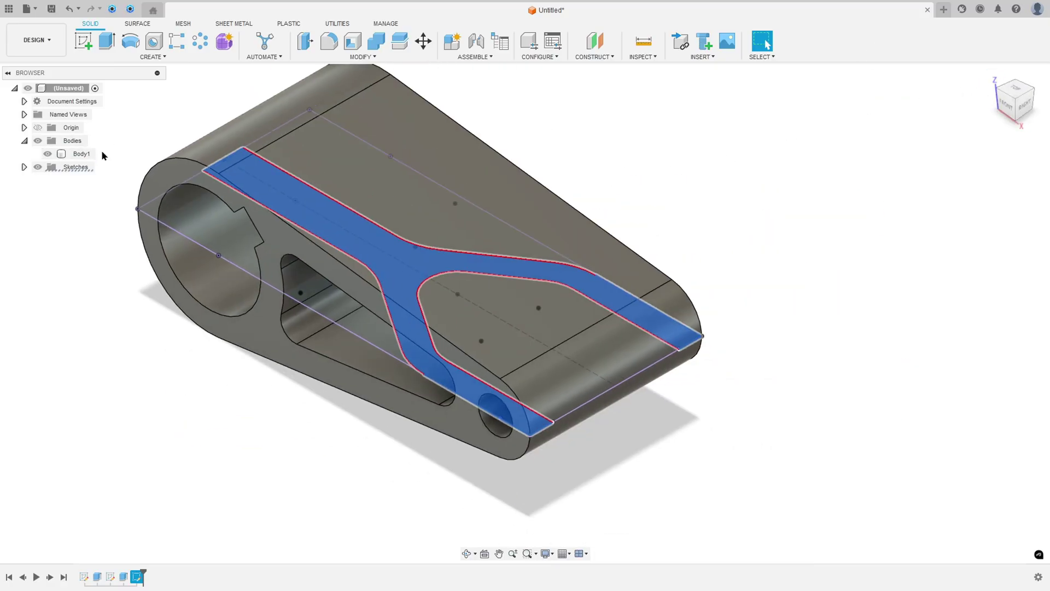
# Step: Extrude the fork profile symmetrically with extent All, using the Intersect operation on Body1
pyautogui.click(106, 41)
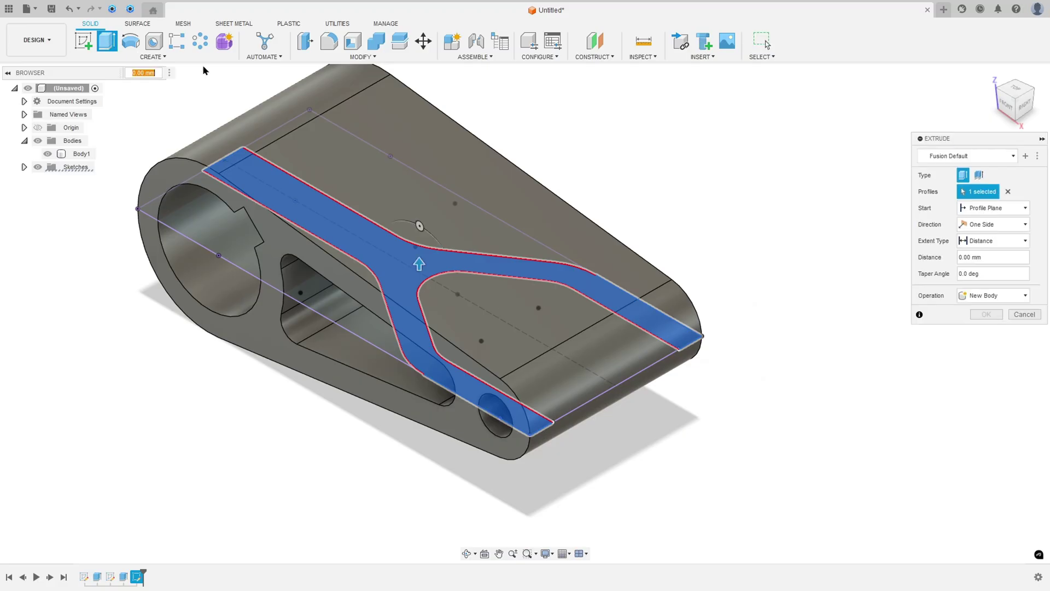
pyautogui.click(1000, 225)
pyautogui.click(991, 262)
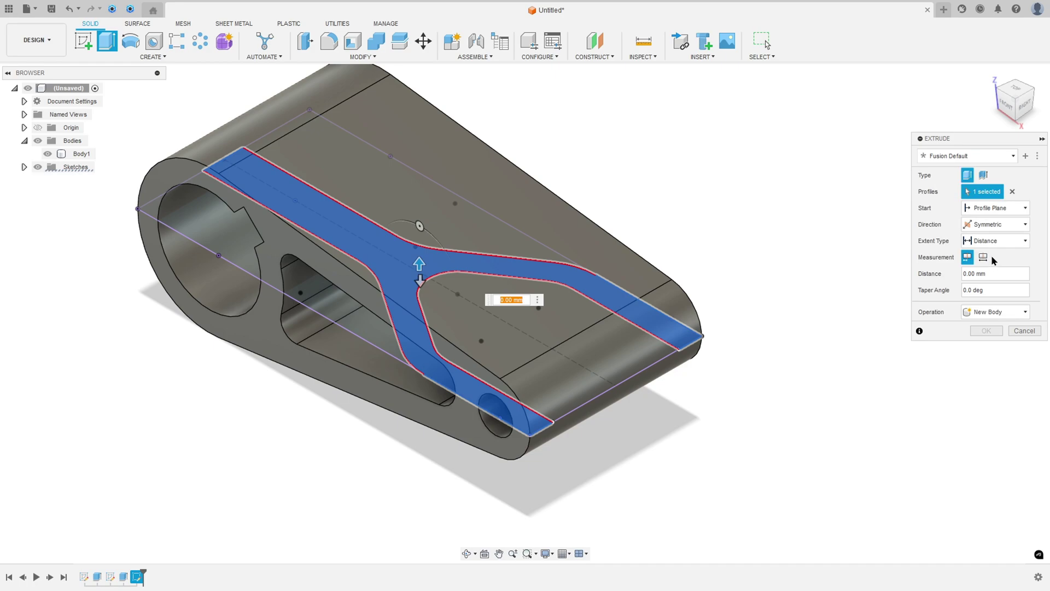
pyautogui.click(987, 241)
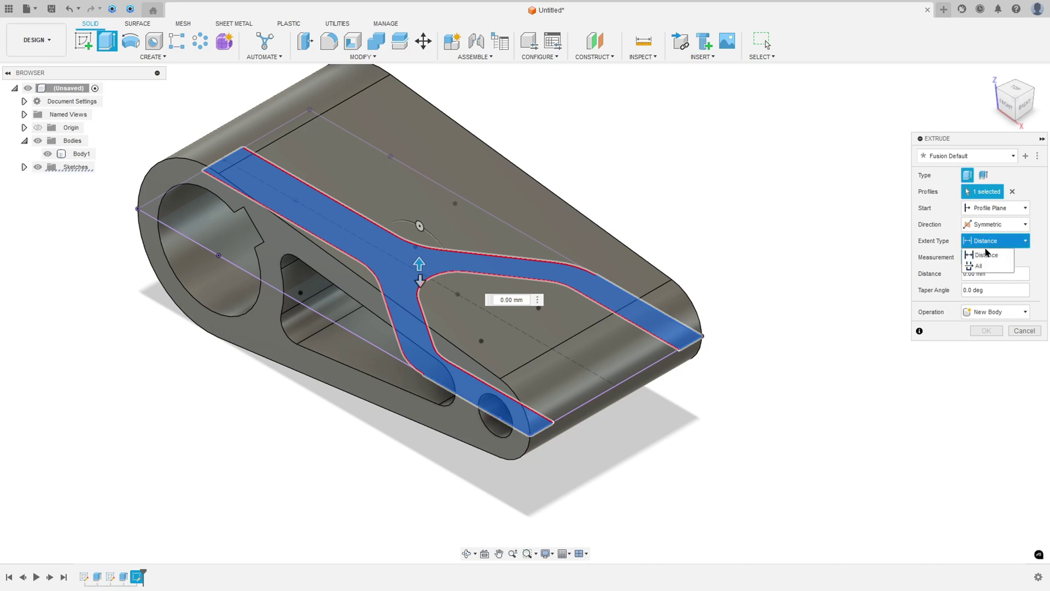
pyautogui.click(982, 267)
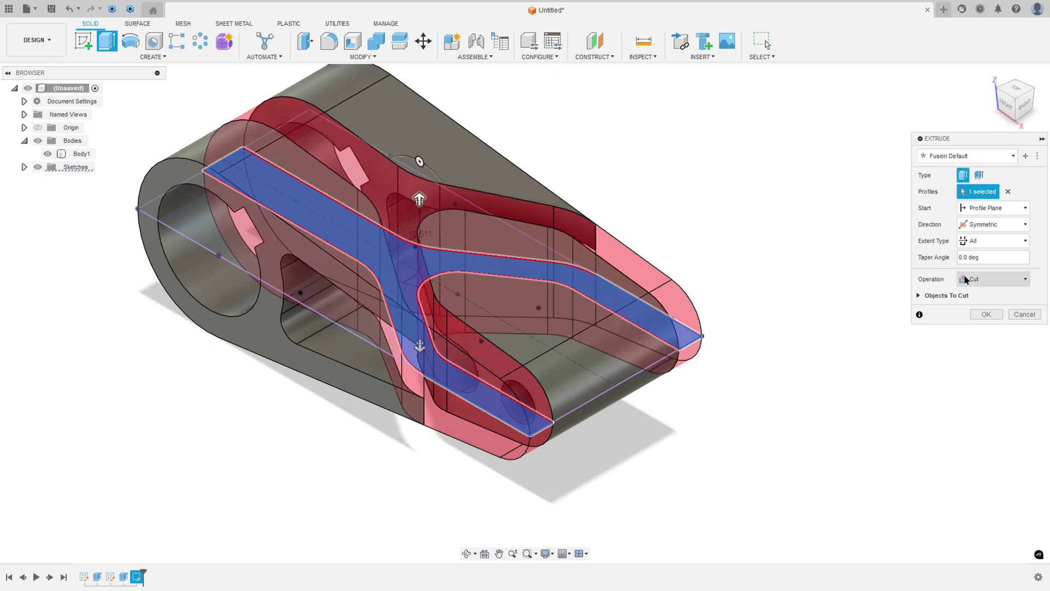
pyautogui.click(974, 281)
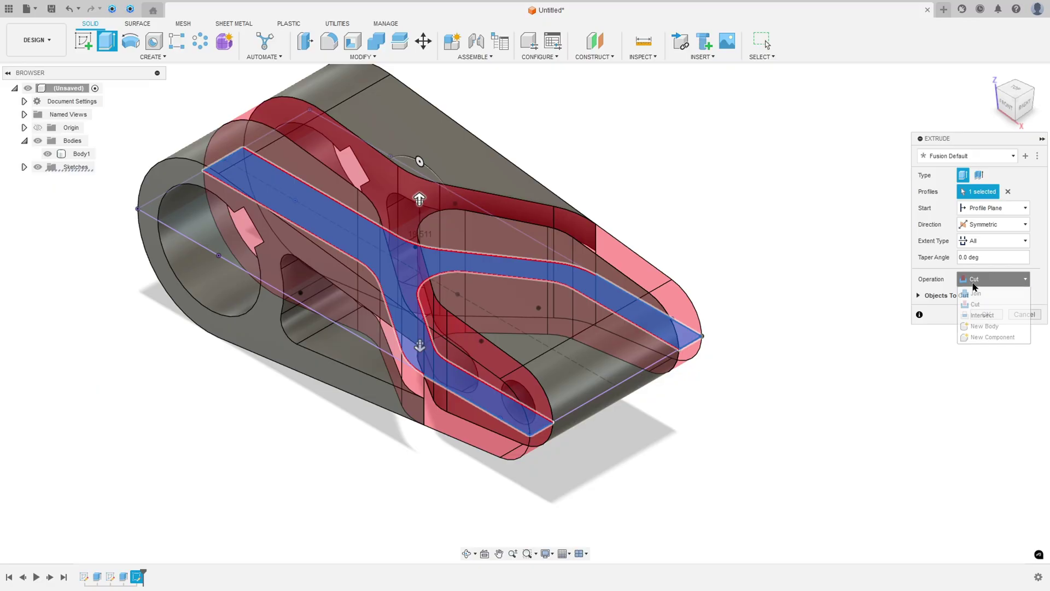
pyautogui.click(986, 315)
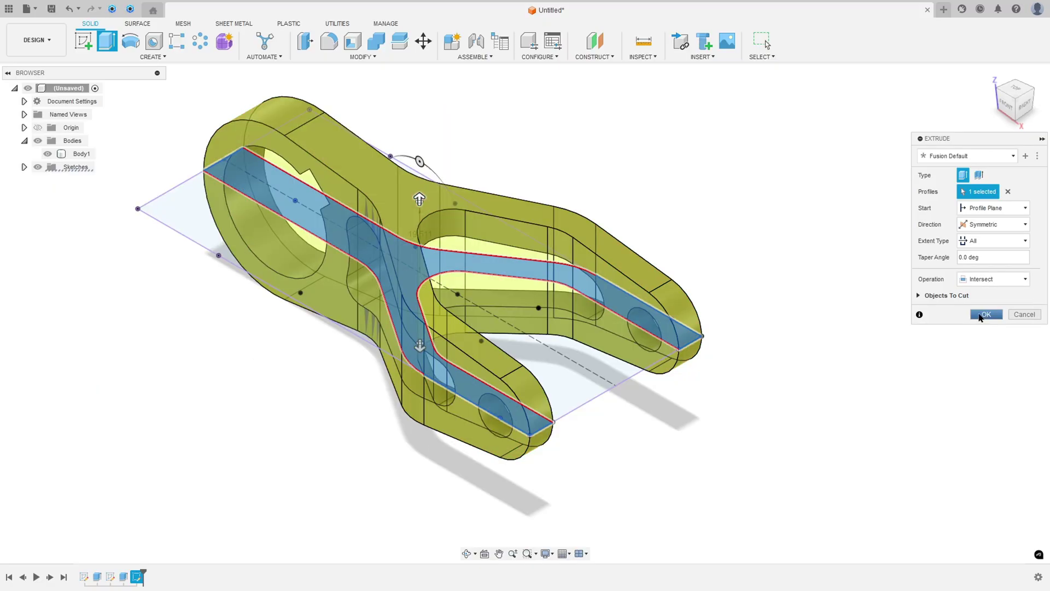
pyautogui.click(985, 315)
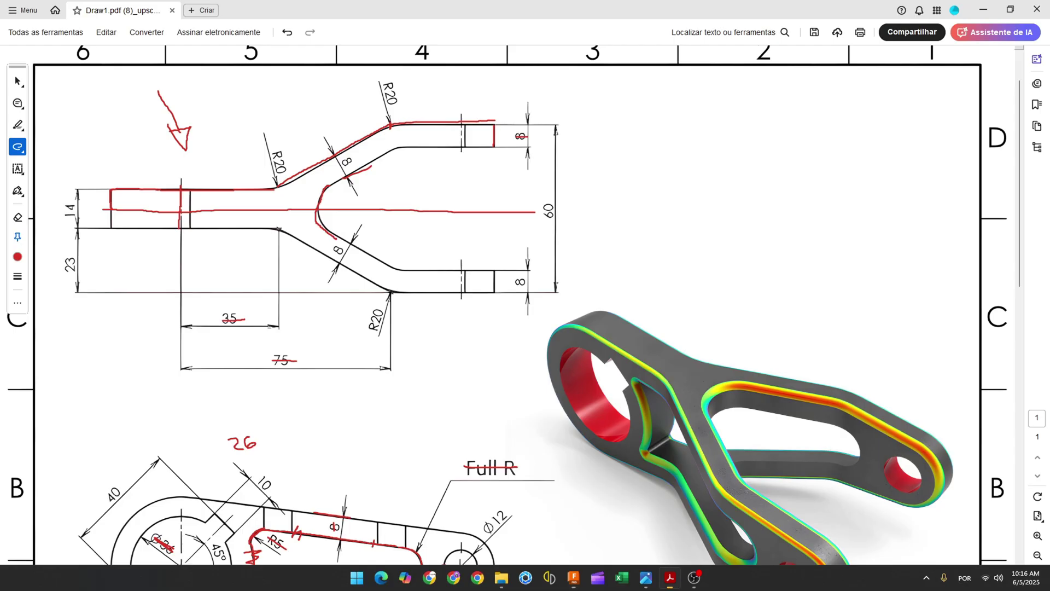
# Step: Check the highlighted edges in the PDF's 3D view, and in Fusion fillet the outer contour, fork-gap edges and slot faces with a 2 mm radius
pyautogui.scroll(-3, 332, 268)
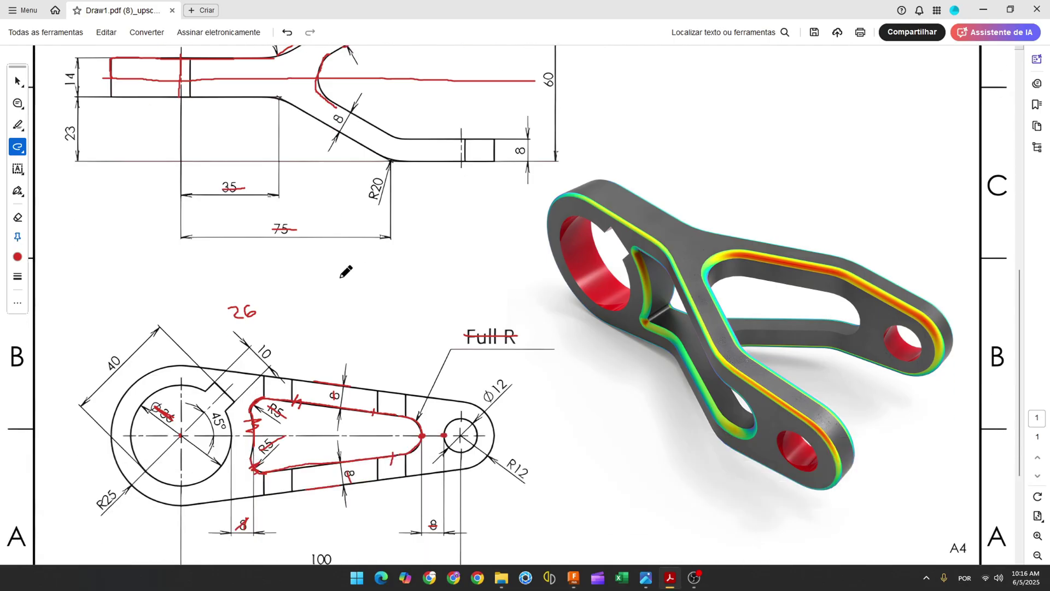
pyautogui.scroll(2, 355, 273)
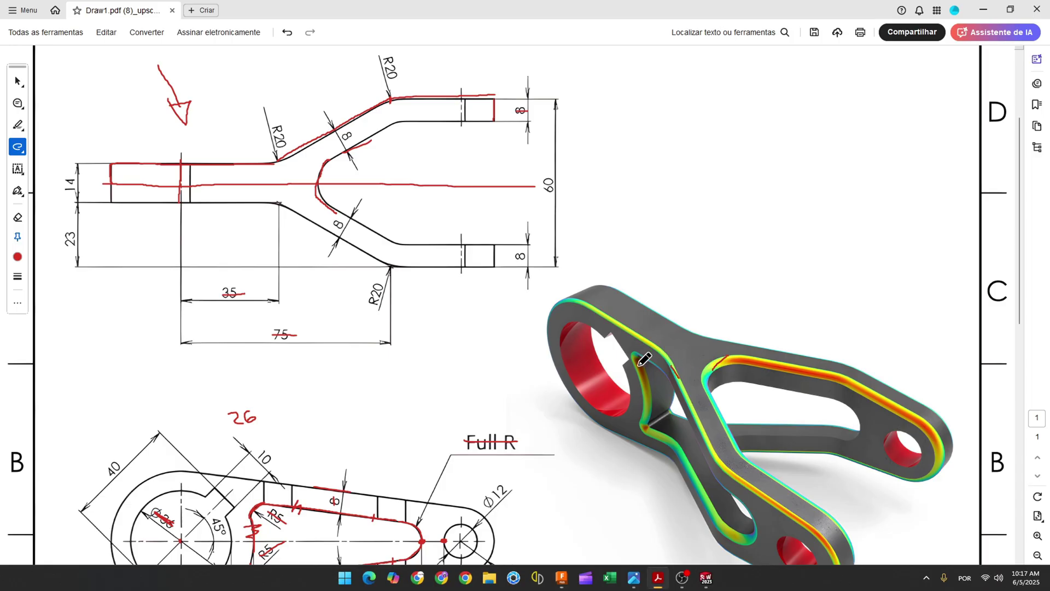
pyautogui.click(561, 578)
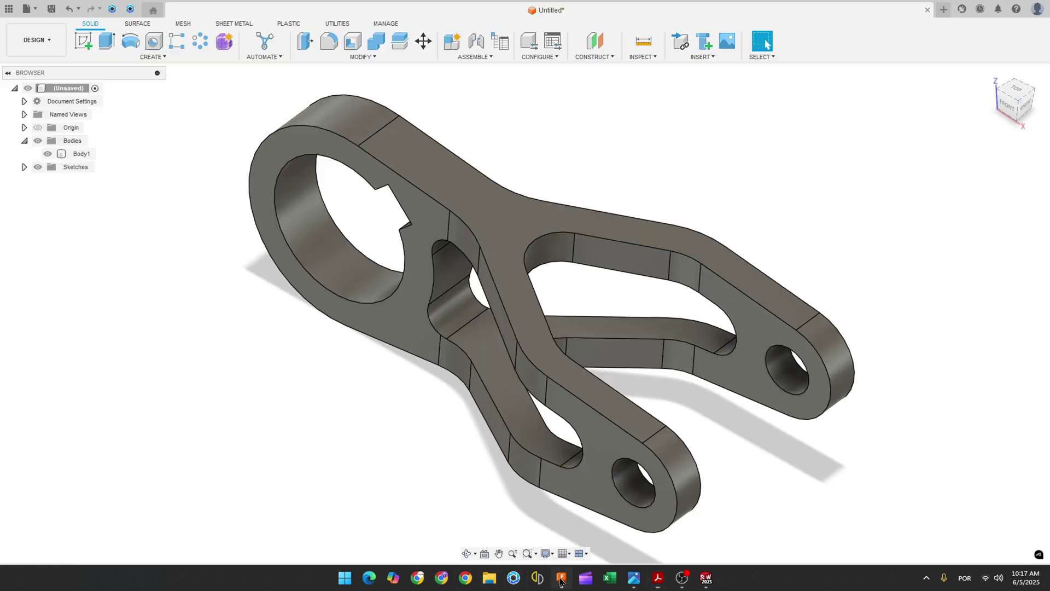
pyautogui.click(329, 44)
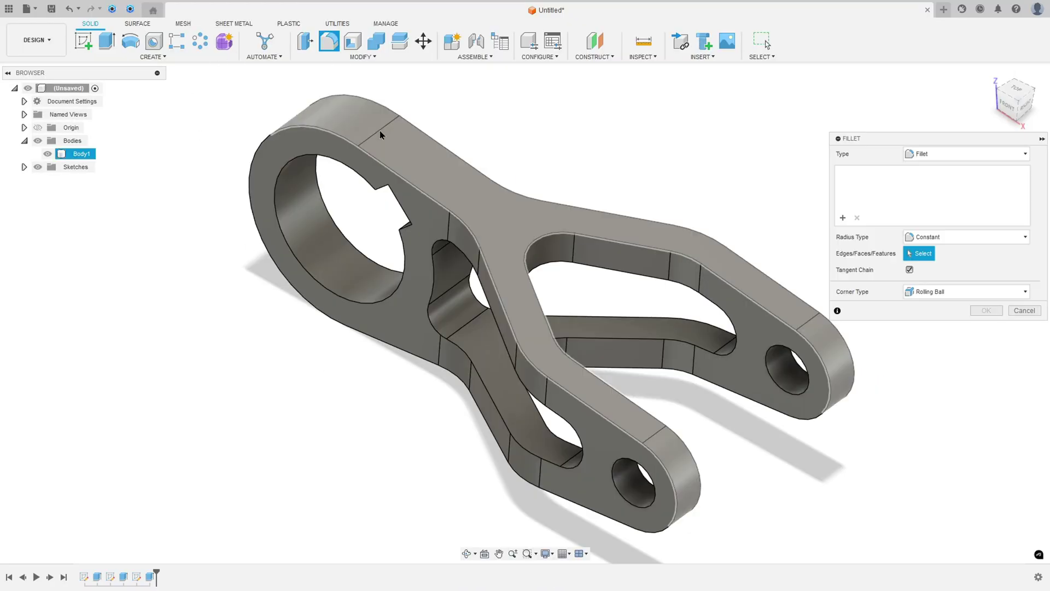
pyautogui.click(381, 162)
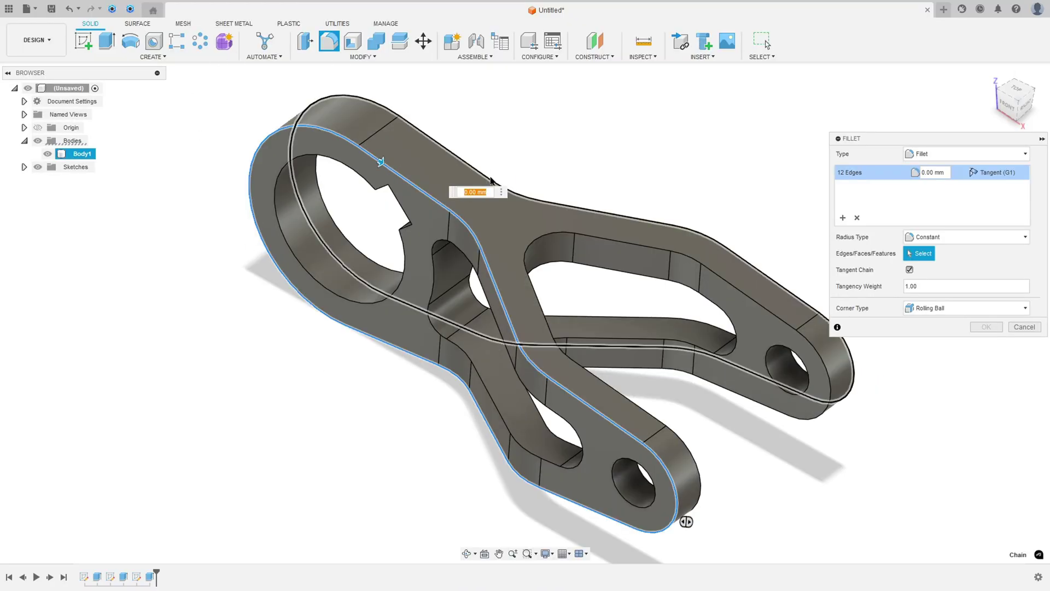
pyautogui.click(490, 182)
pyautogui.click(579, 237)
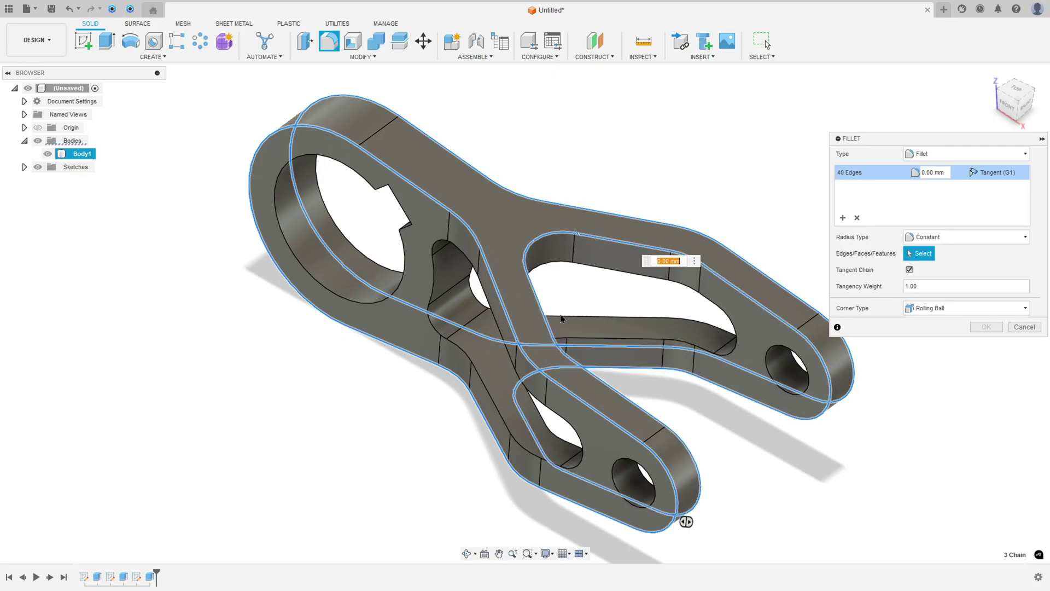
pyautogui.click(480, 355)
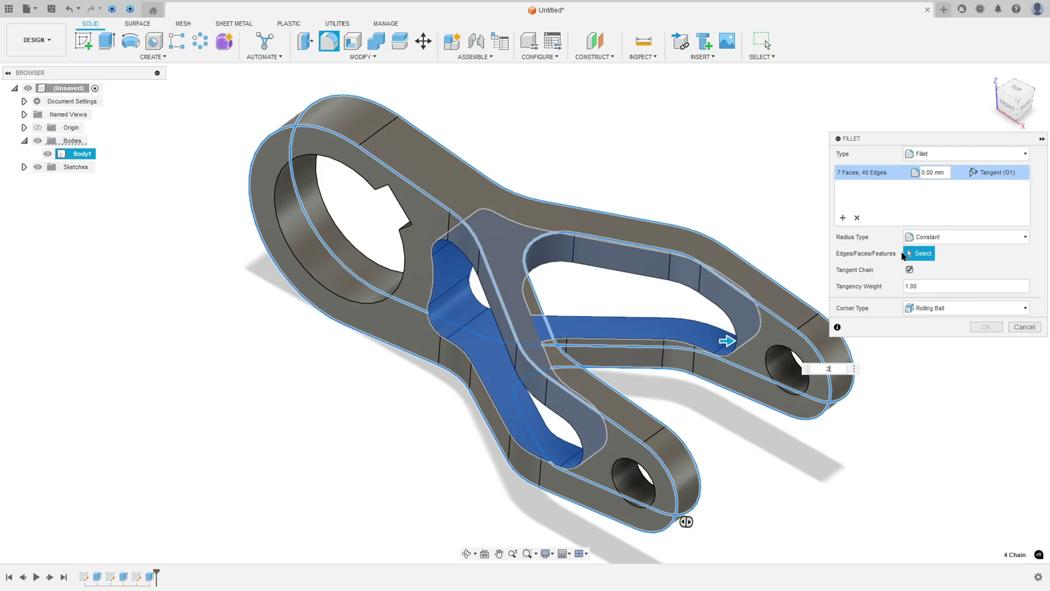
pyautogui.press('Return')
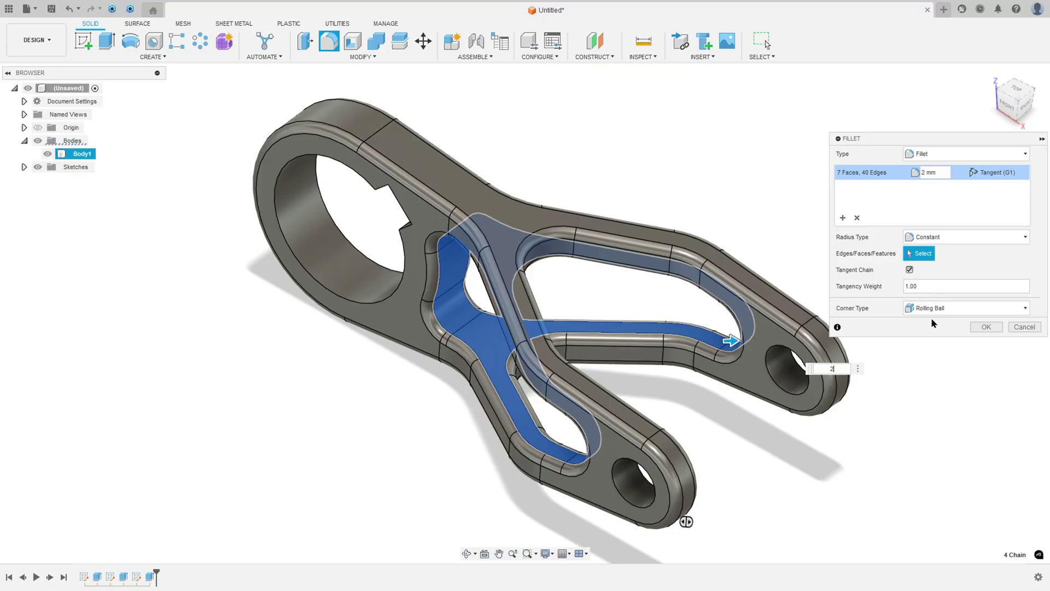
pyautogui.click(986, 328)
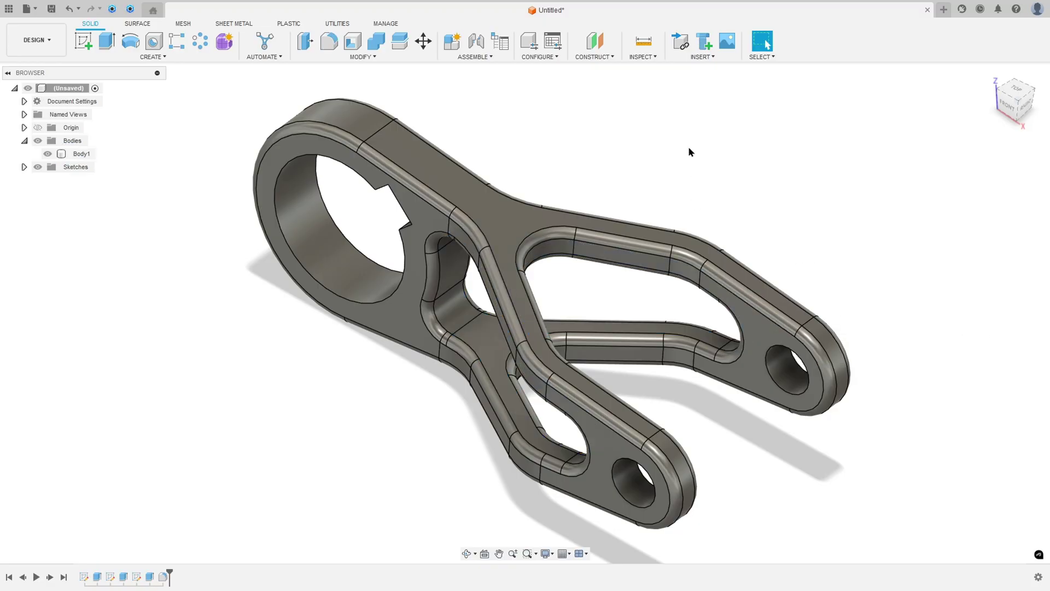